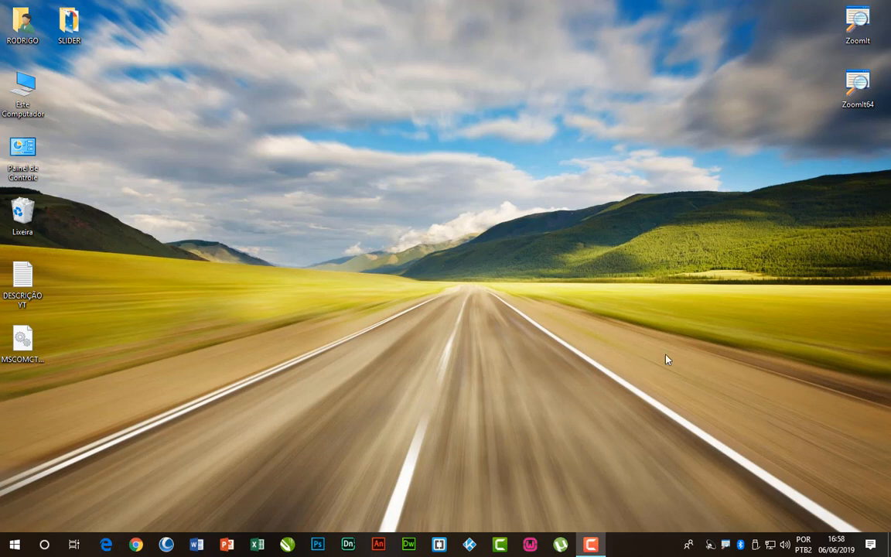
Step: Open Excel and create a blank workbook
click(257, 545)
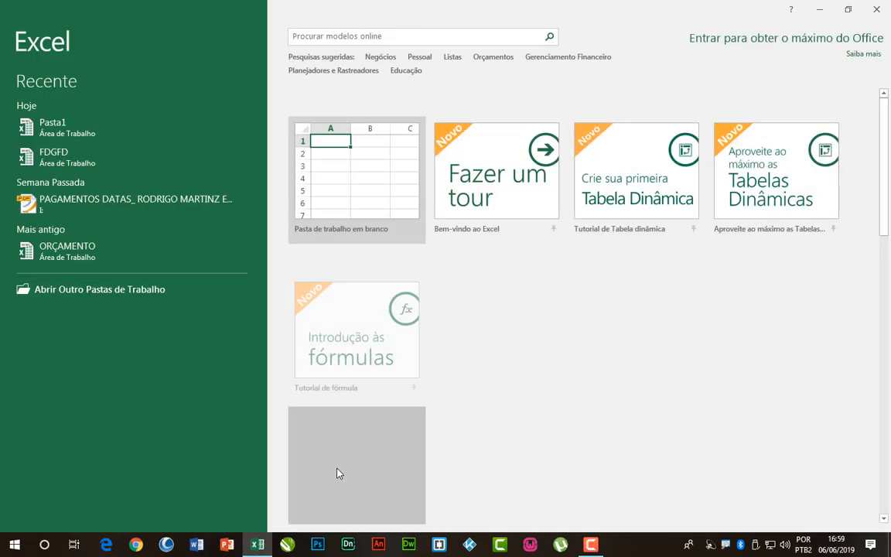
click(368, 175)
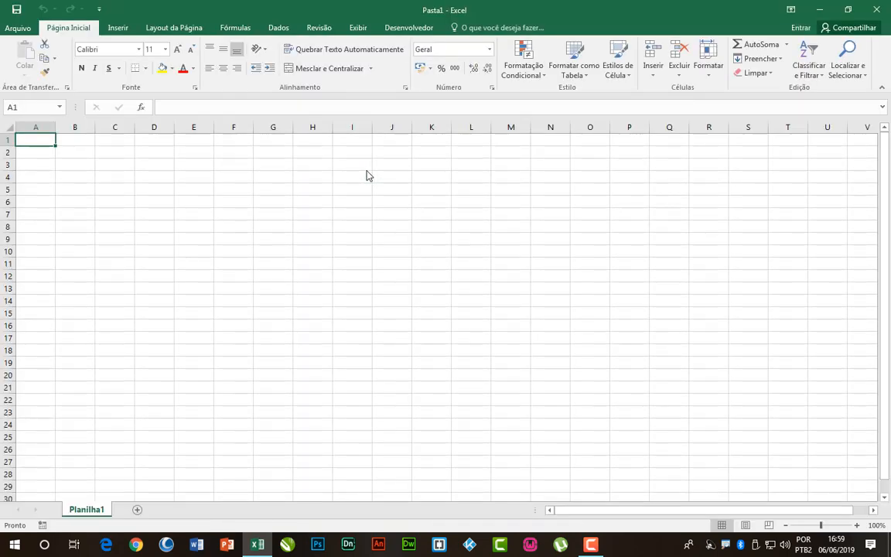
ctrl+scroll(322, 193, up, 8)
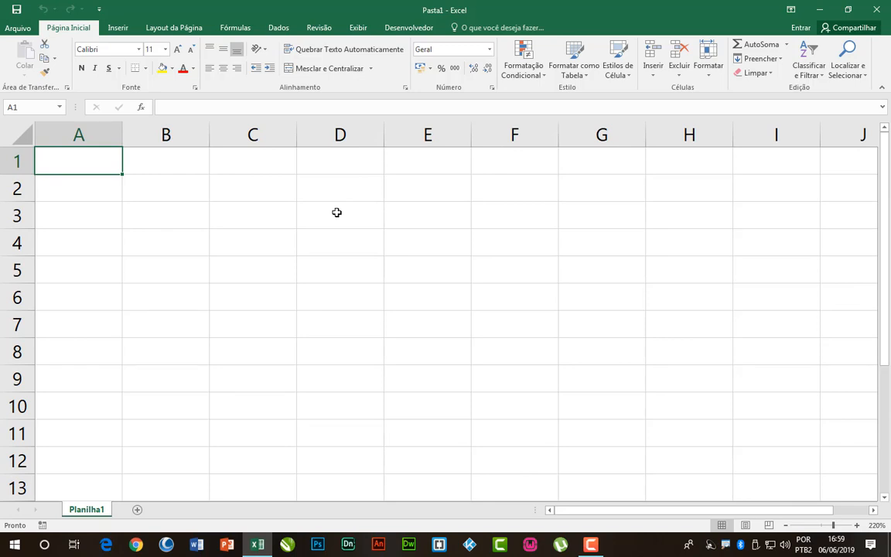
ctrl+scroll(379, 214, up, 4)
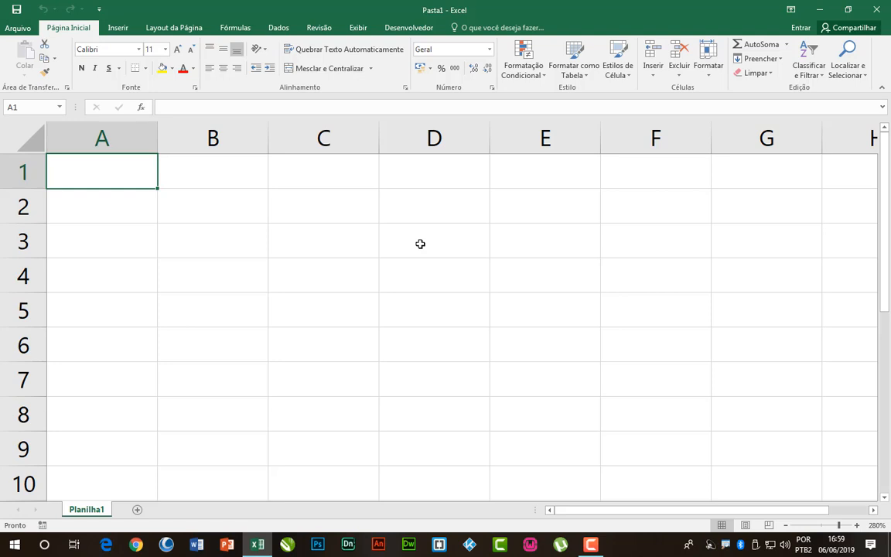
Step: Enter the column headers NOME in A1 and IDADE in B1
text(NOME)
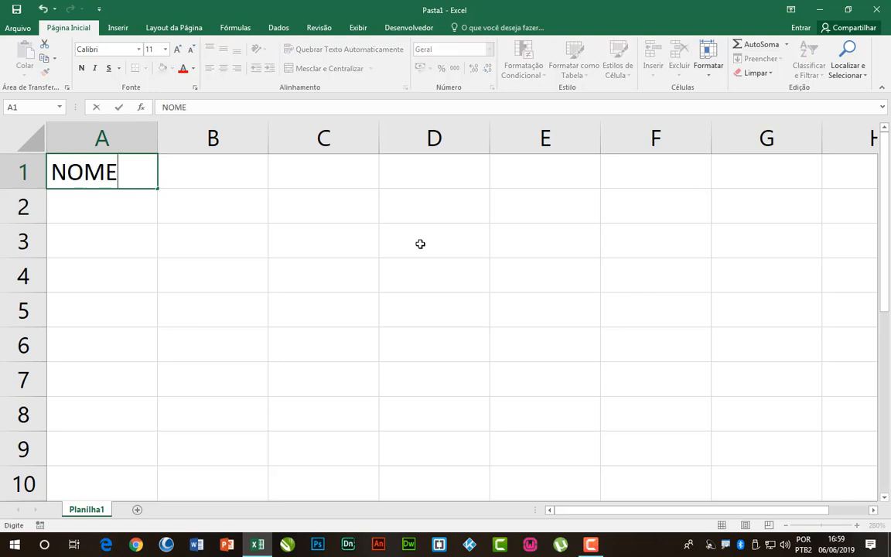
key(Tab)
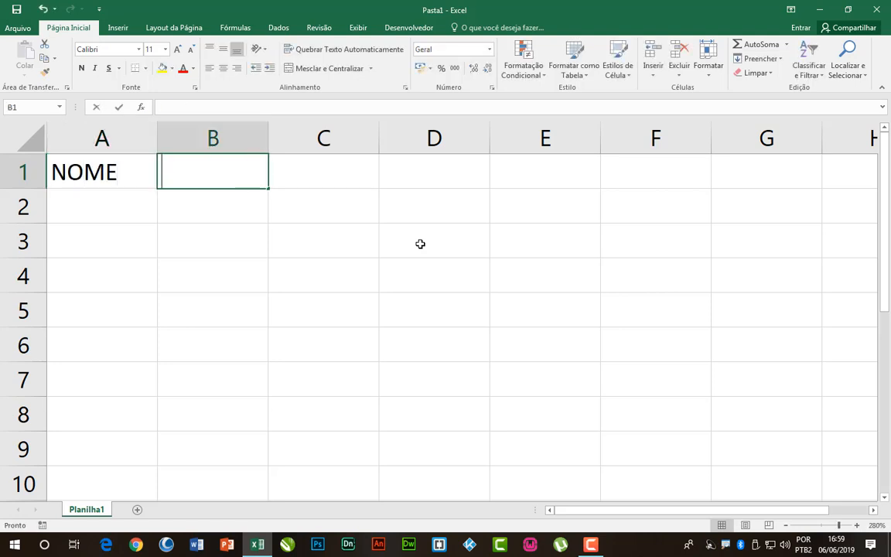
text(IDADE)
key(Return)
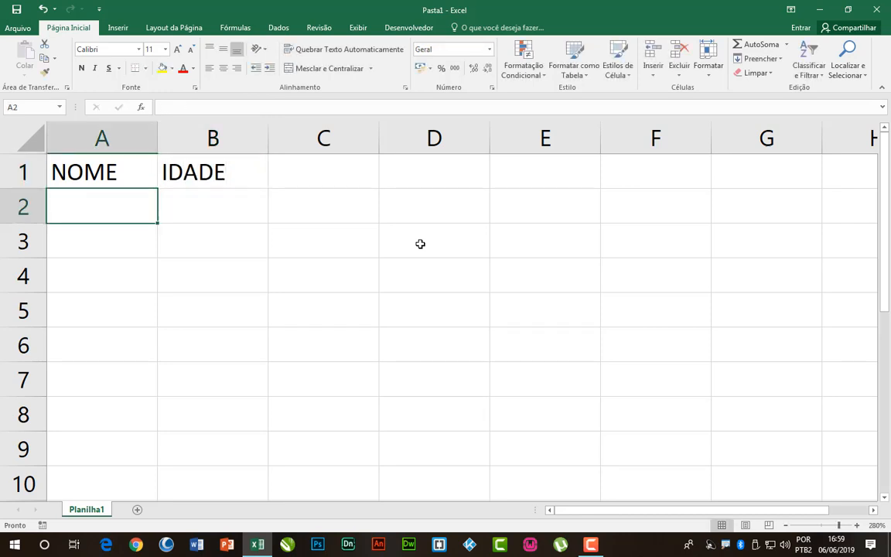
Step: Fill rows 2 and 3 with two sample first names under NOME and the ages 32 and 55 under IDADE
text(ROBERTO)
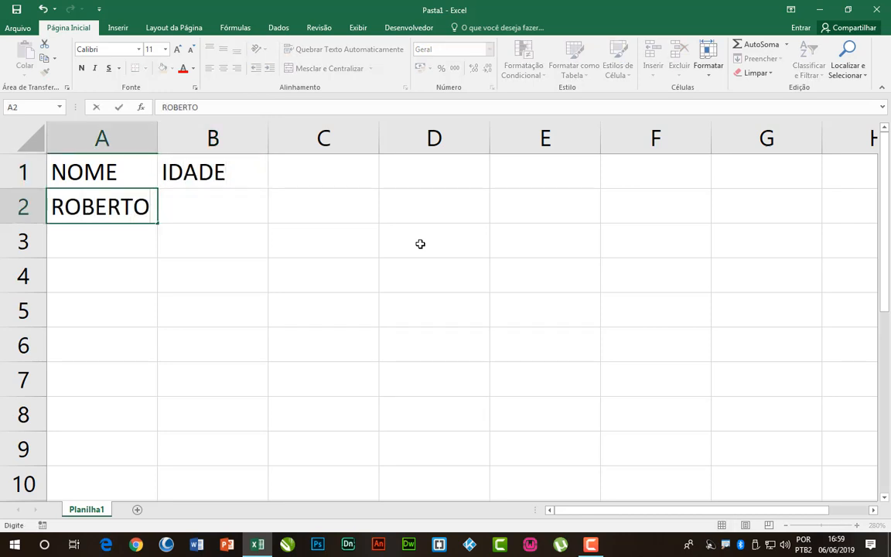
key(Tab)
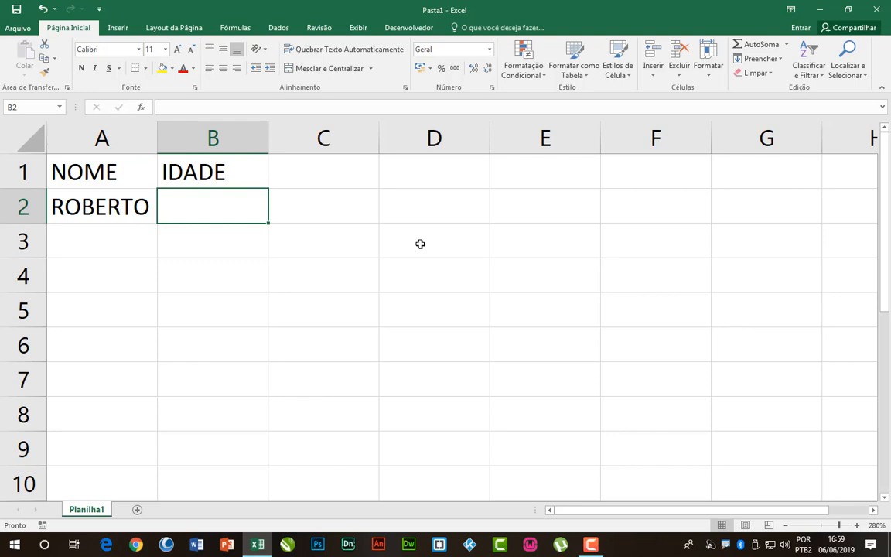
text(32)
key(Return)
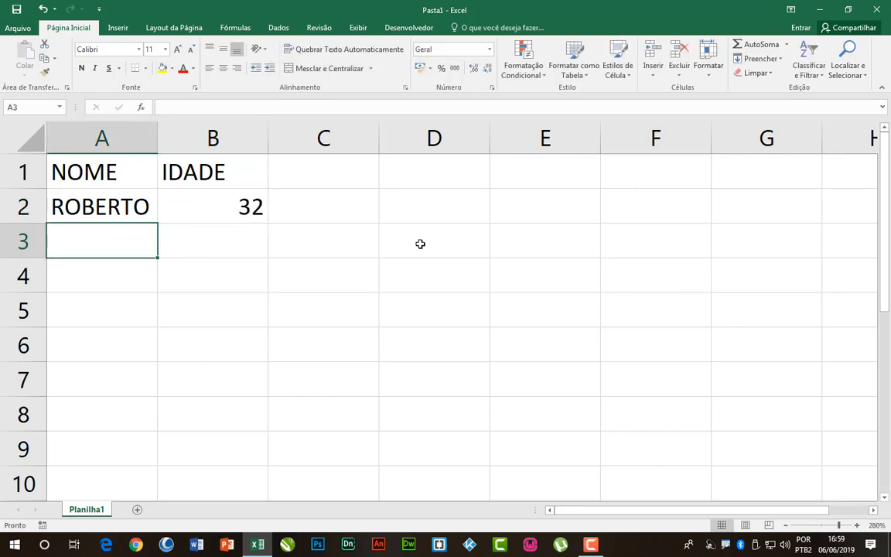
text(CAMILA)
key(Tab)
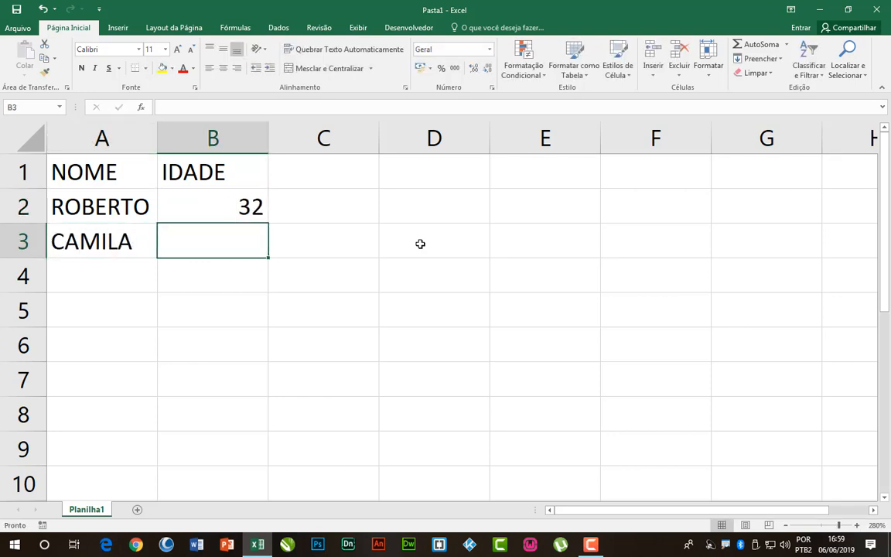
text(55)
key(Return)
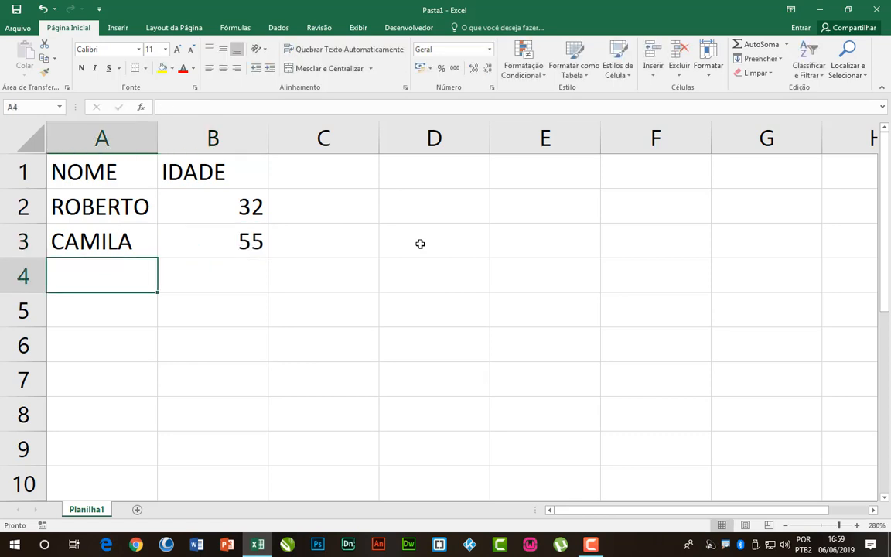
Step: Centre the contents of A1:B3 horizontally and apply all borders to the range
click(341, 203)
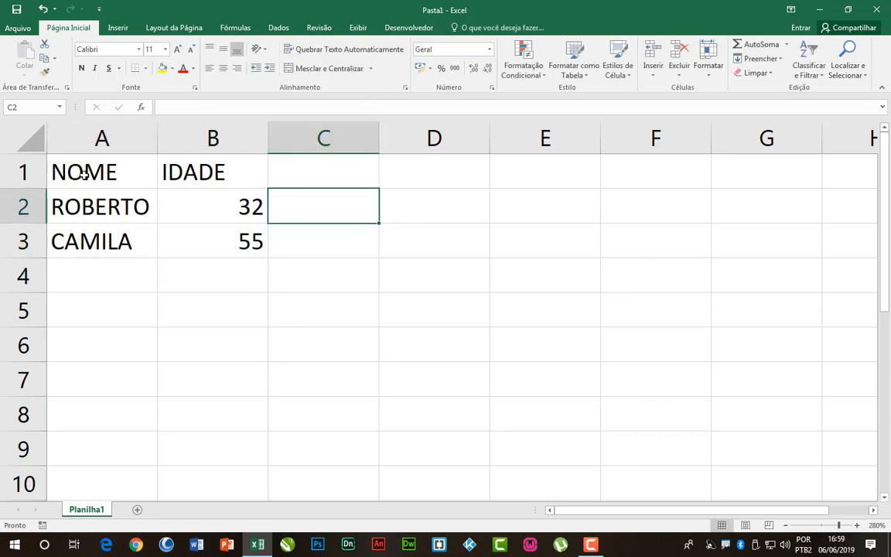
drag(111, 172, 214, 242)
click(223, 69)
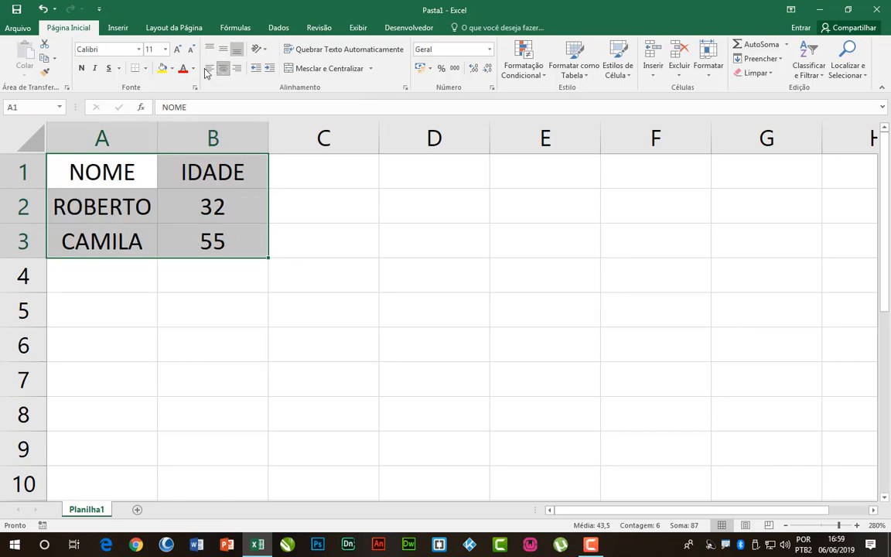
click(144, 68)
click(174, 173)
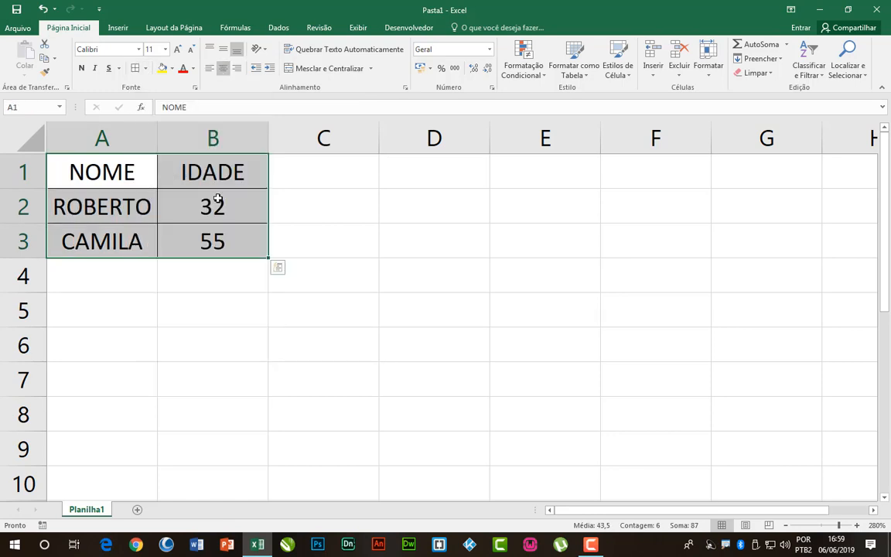
click(404, 209)
drag(103, 170, 223, 239)
drag(461, 175, 605, 221)
click(489, 299)
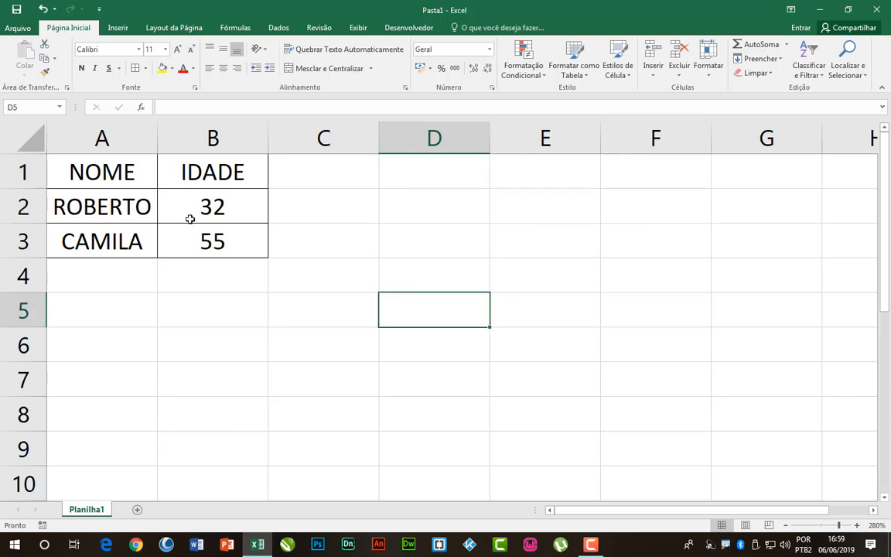
Step: Copy the table A1:B3 and paste it transposed starting at D1, then clear the copy selection
drag(98, 168, 213, 232)
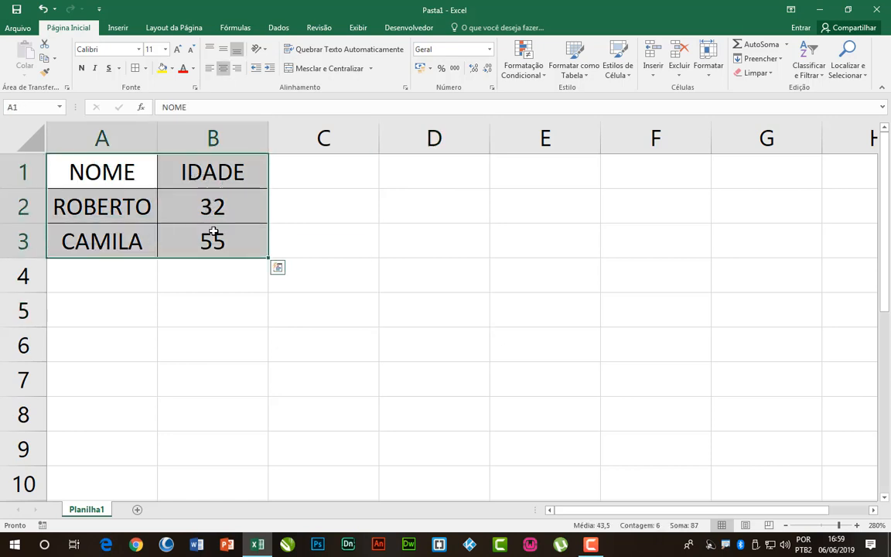
key(ctrl+c)
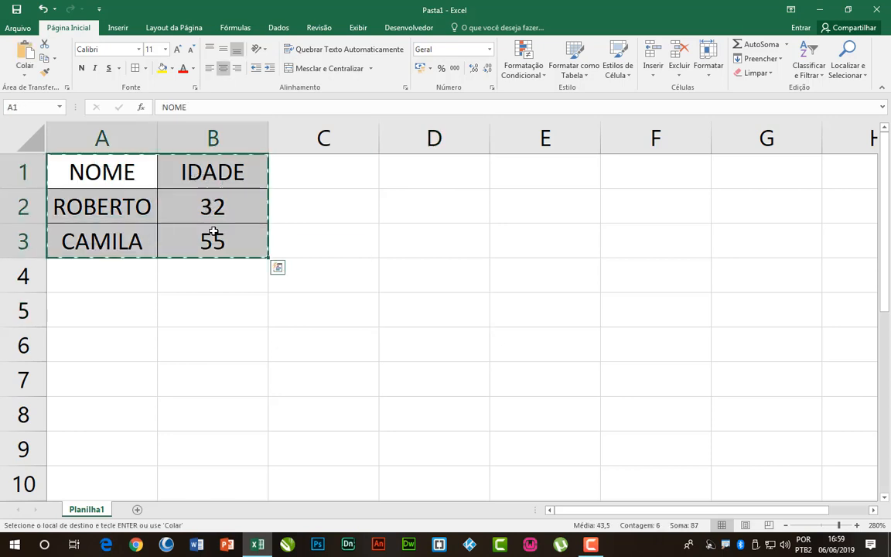
right_click(422, 179)
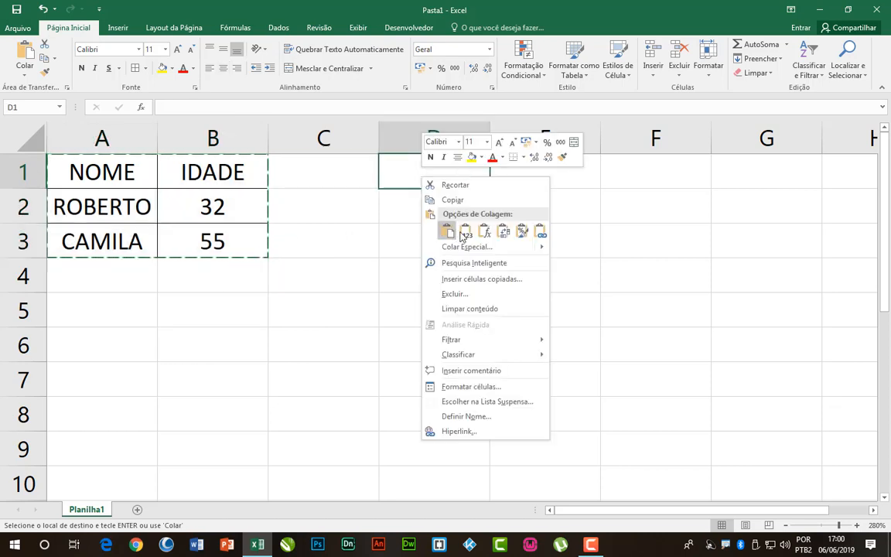
click(502, 233)
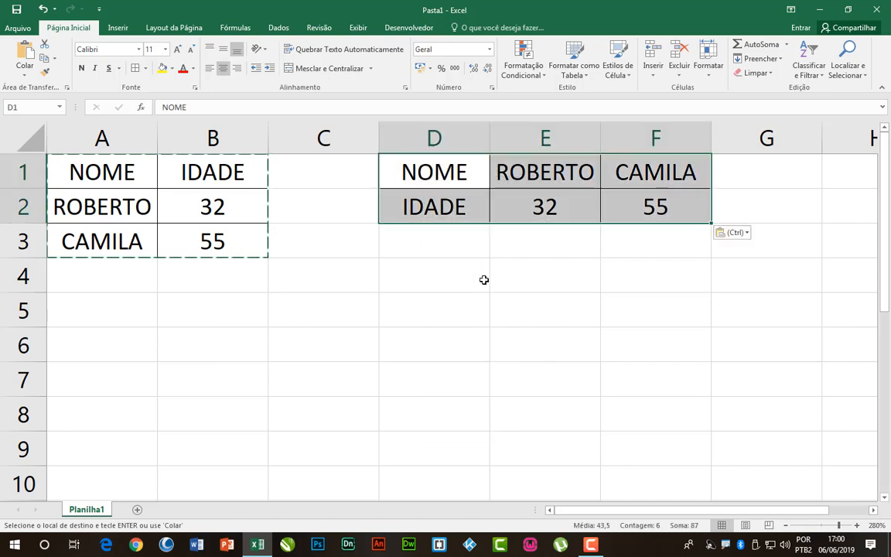
click(472, 284)
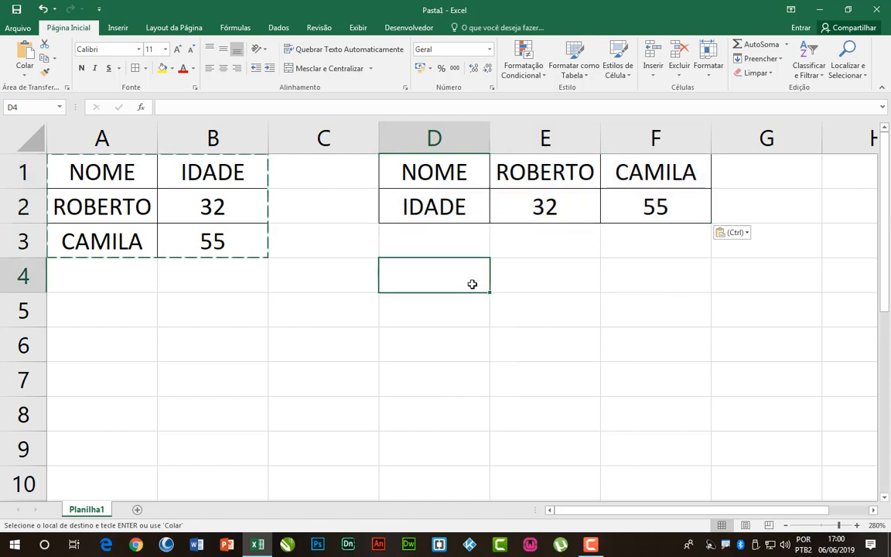
key(Escape)
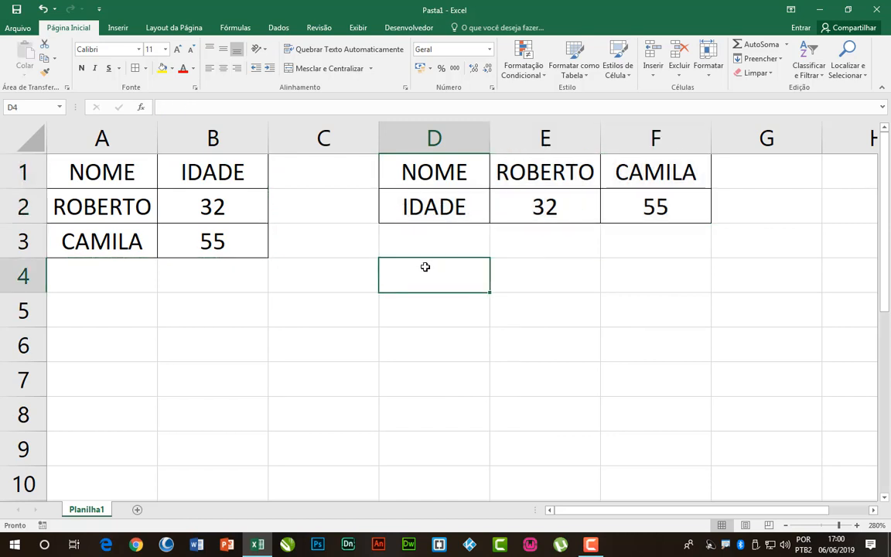
click(223, 207)
click(222, 242)
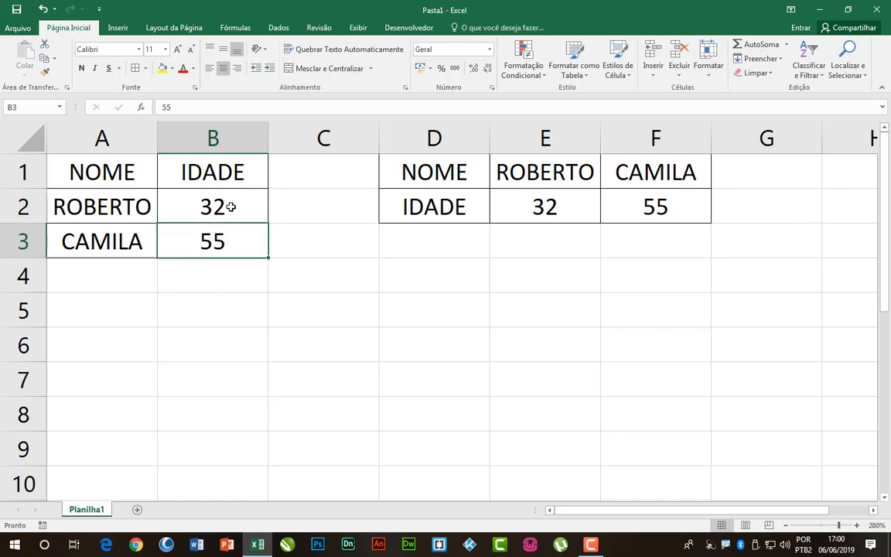
click(231, 205)
click(226, 229)
click(231, 210)
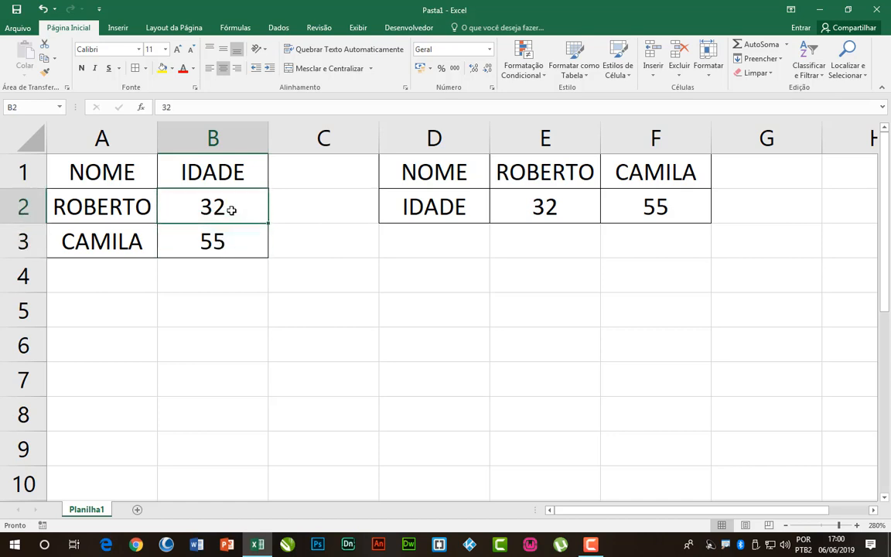
drag(565, 212, 631, 213)
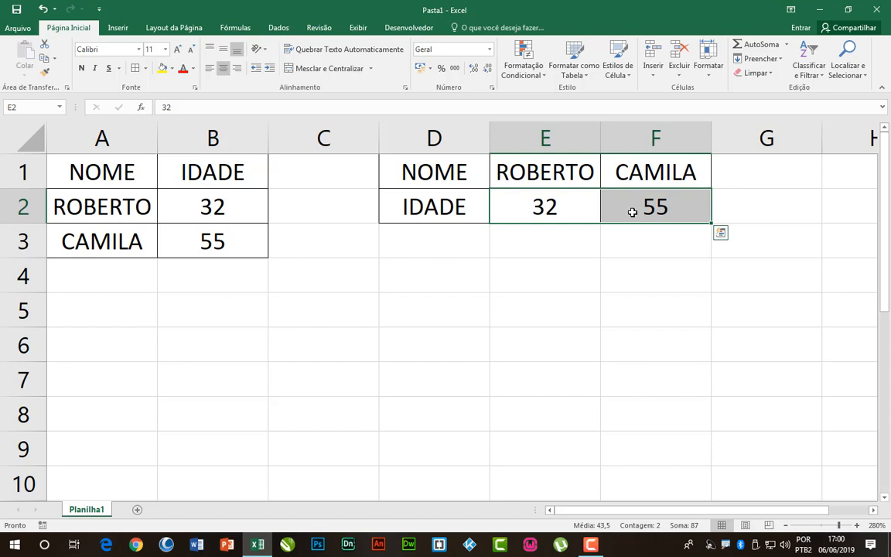
Step: Set the age in B3 to 18 and check the corresponding cell F2 in the transposed copy
click(227, 242)
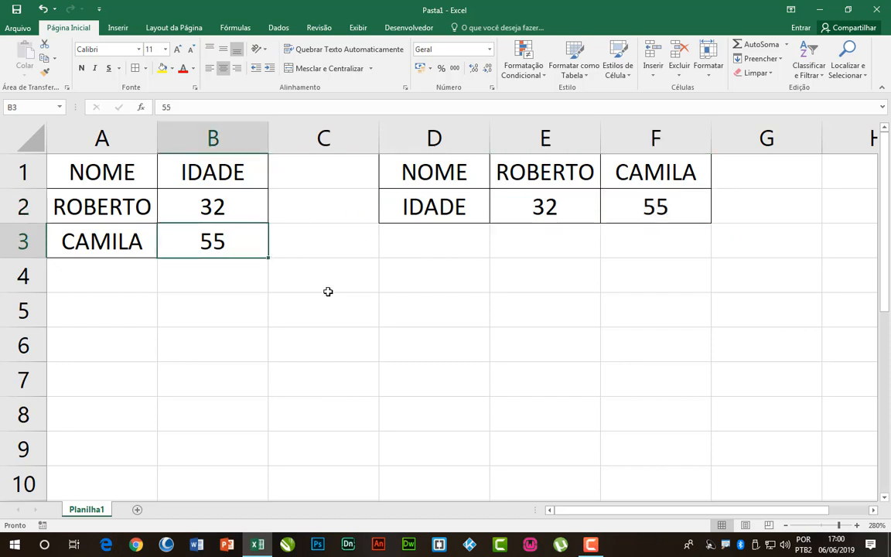
text(18)
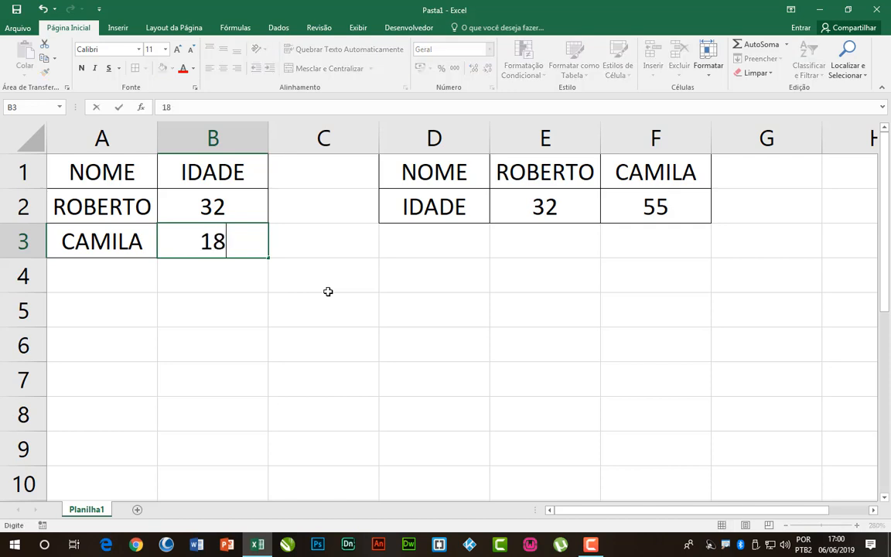
key(Return)
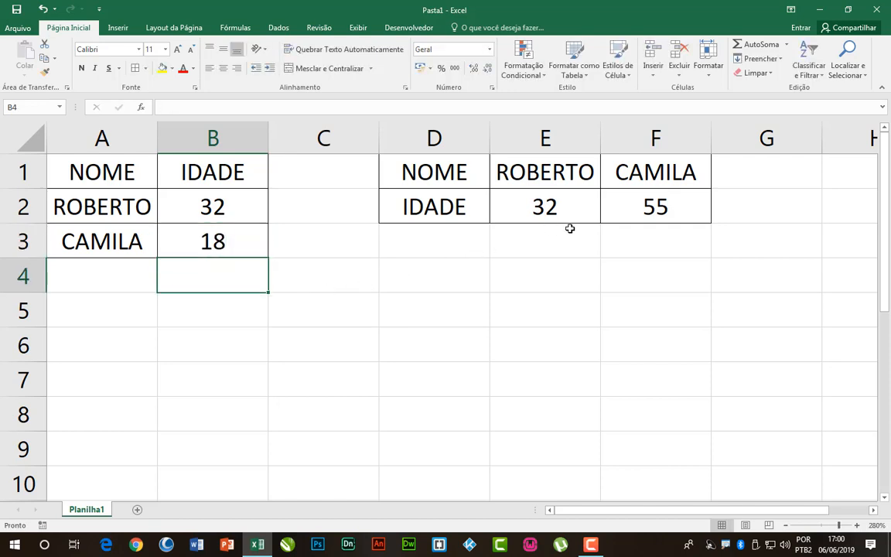
click(639, 208)
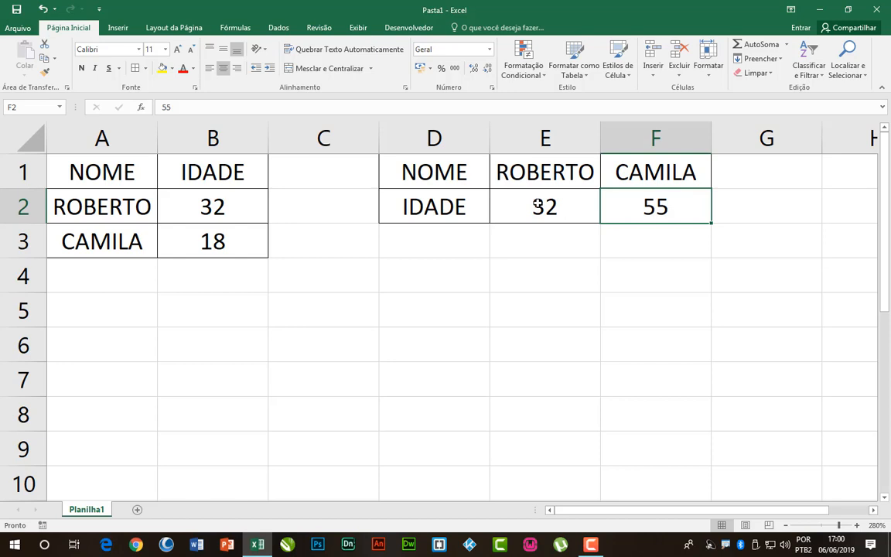
click(317, 307)
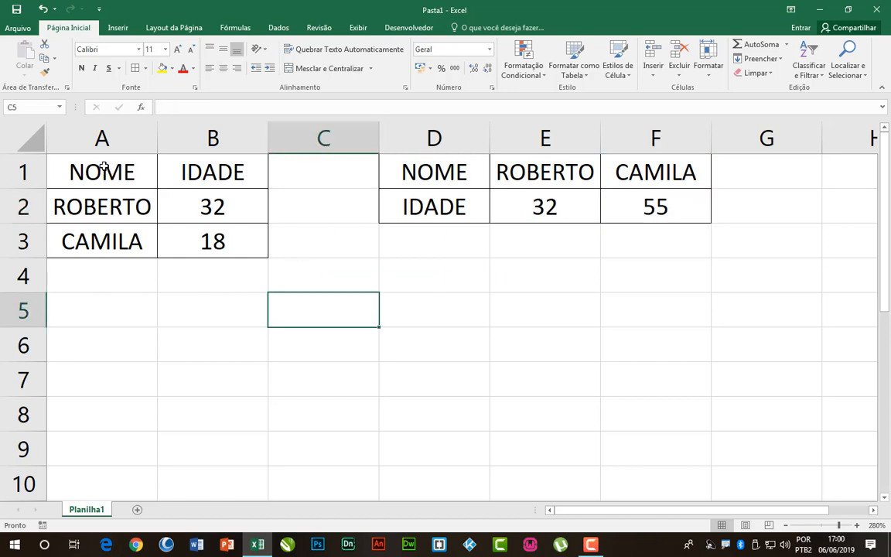
Step: Transpose A1:B3 into the range A5:C6 with the array formula =TRANSPOR(A1:B3)
drag(100, 169, 212, 244)
click(201, 304)
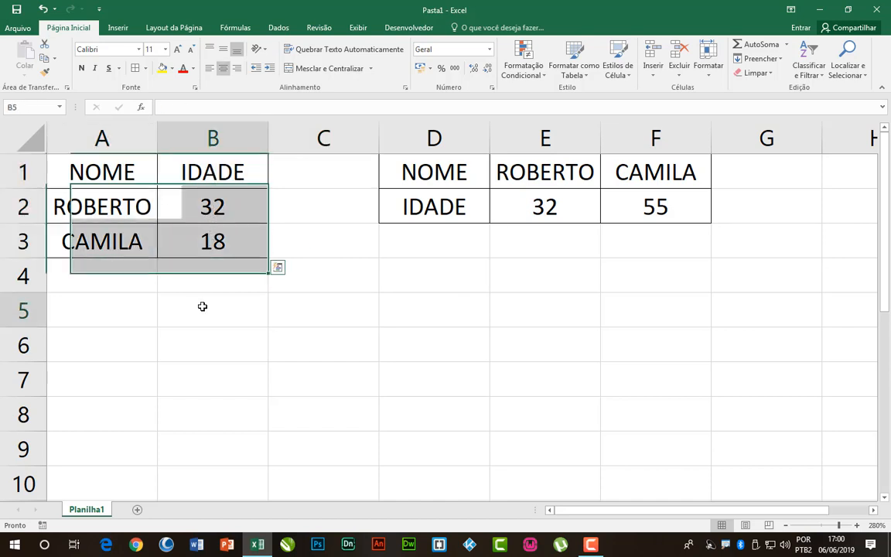
click(110, 310)
drag(110, 309, 323, 342)
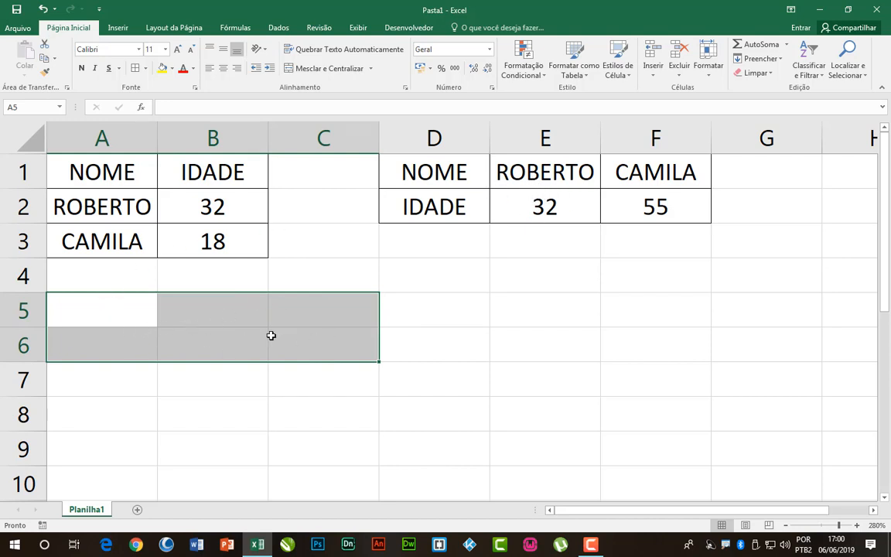
text(=TRA)
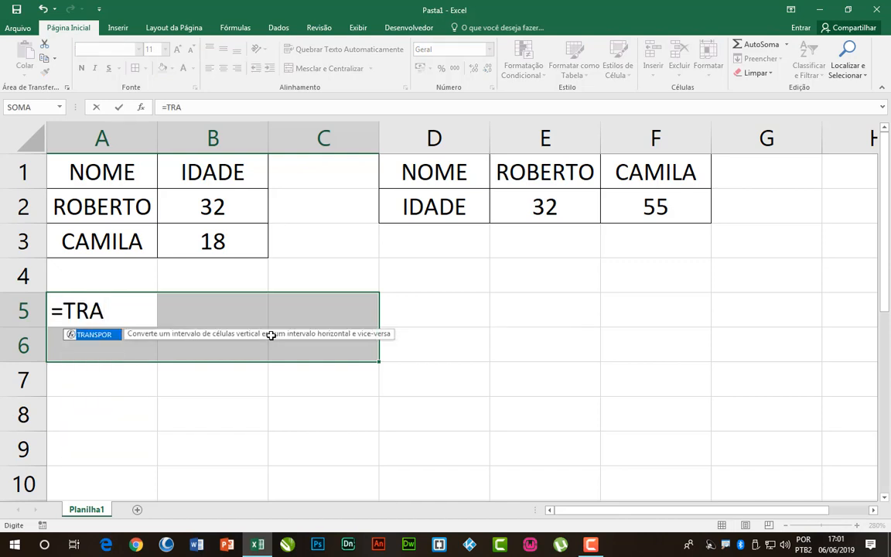
text(NSPOR)
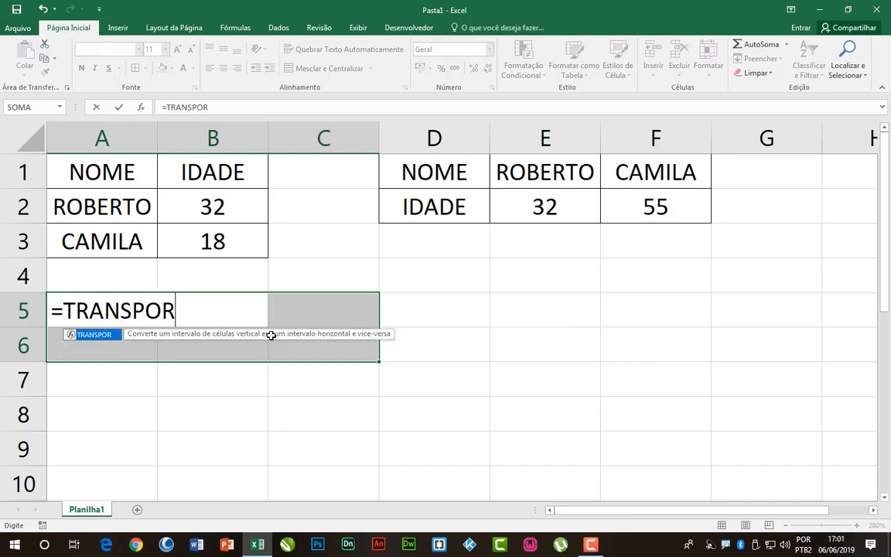
text(()
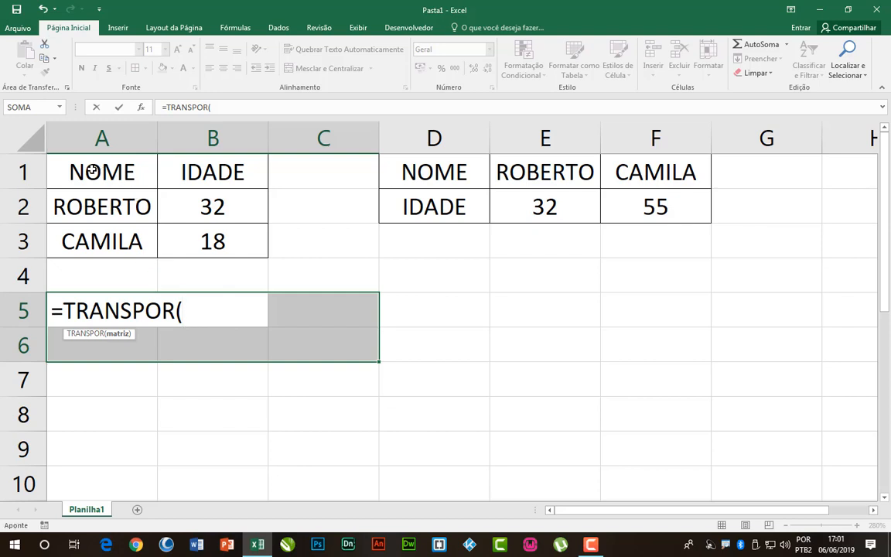
drag(92, 170, 215, 242)
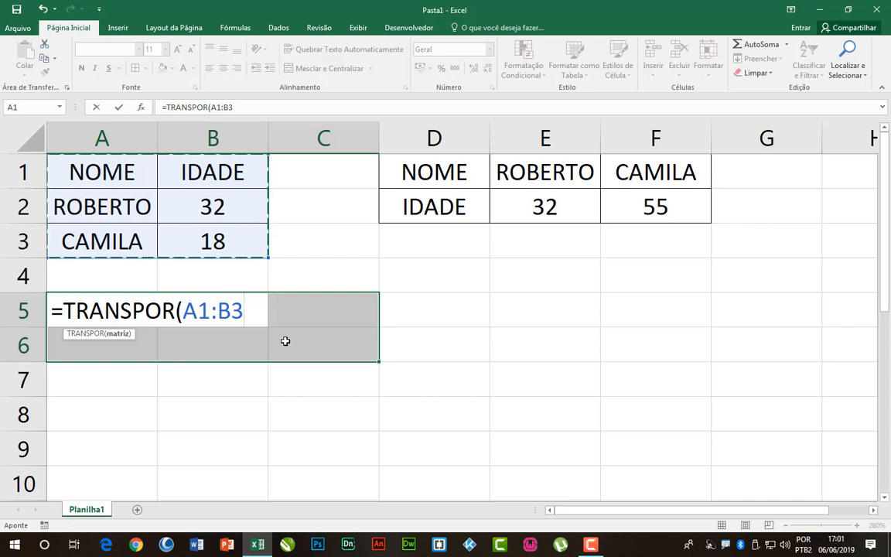
key(ctrl+shift+Return)
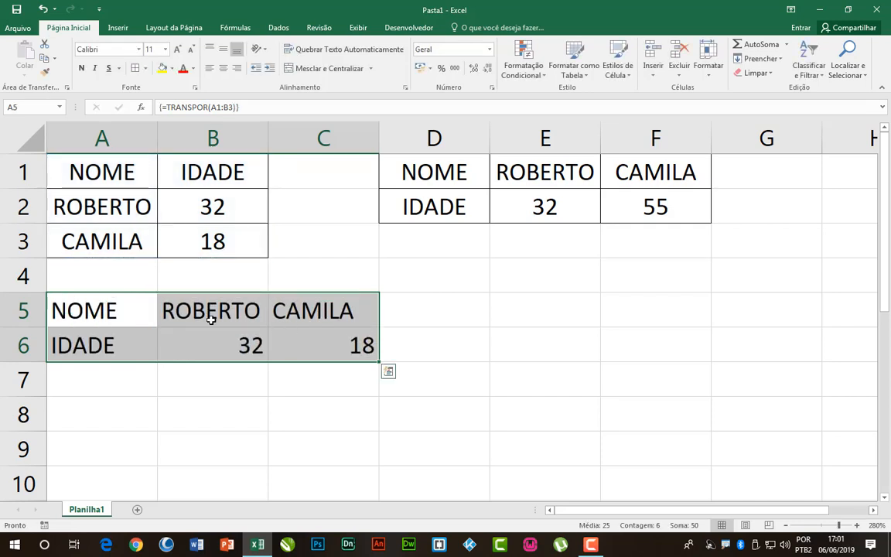
Step: Centre the contents of the transposed range A5:C6 horizontally and apply all borders to it
click(223, 69)
click(136, 71)
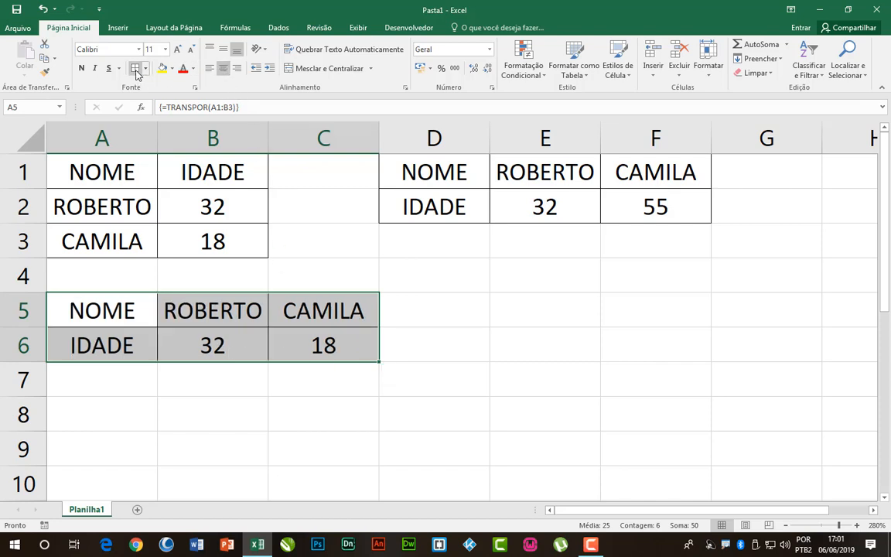
click(377, 400)
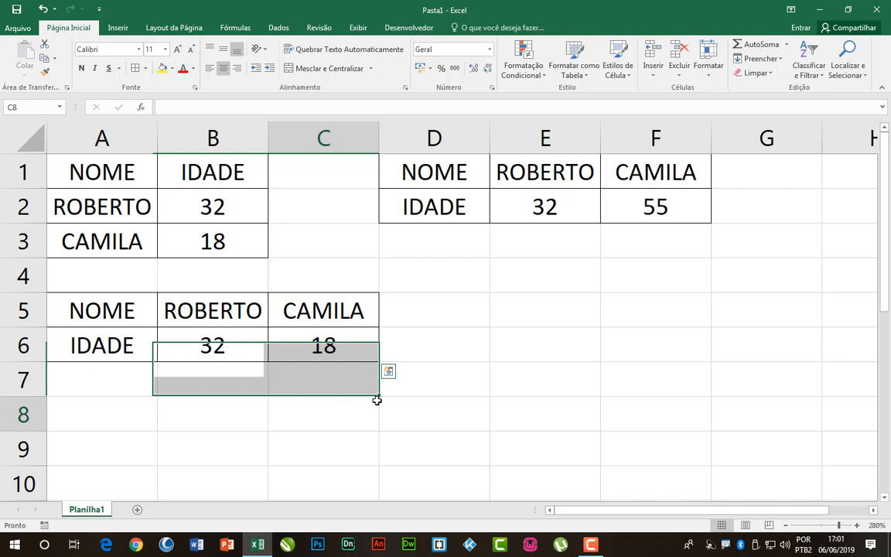
Step: Inspect the array formula in B6, set the age in B2 to 68 and check B6 again
click(248, 342)
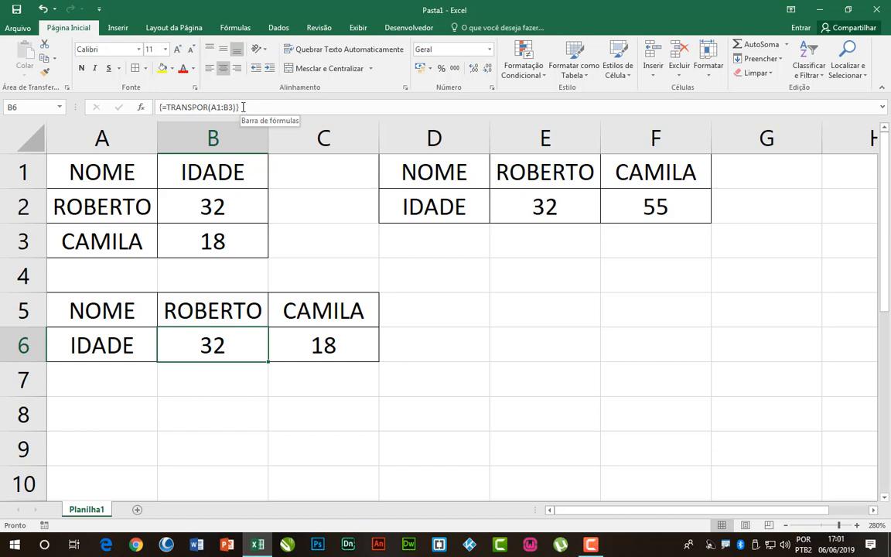
click(222, 200)
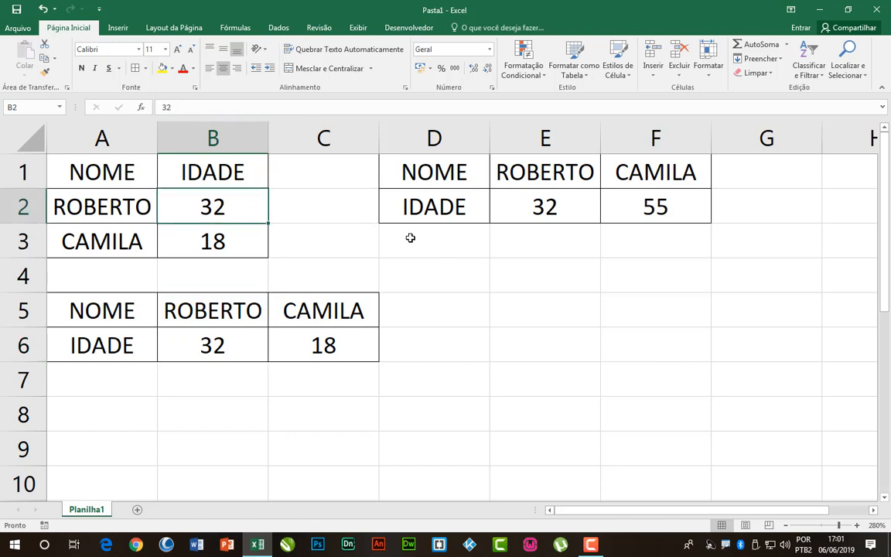
text(68)
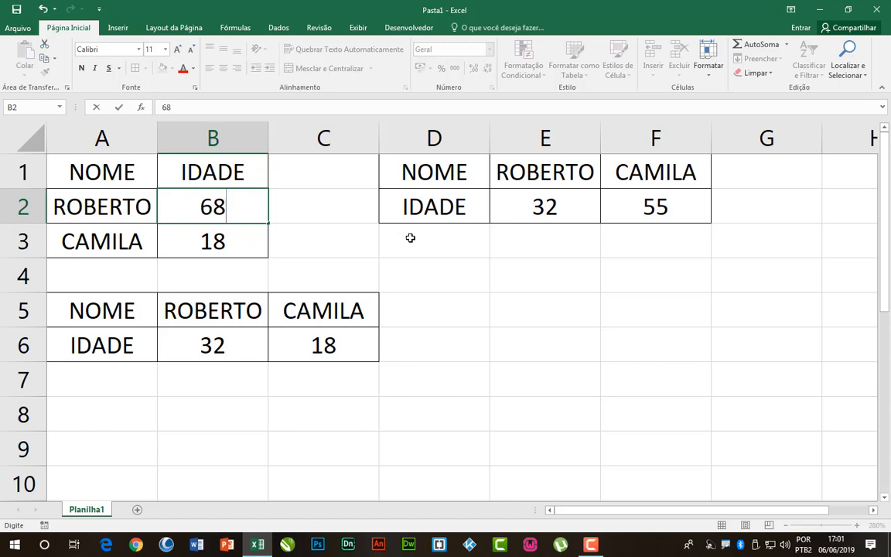
key(Return)
click(236, 345)
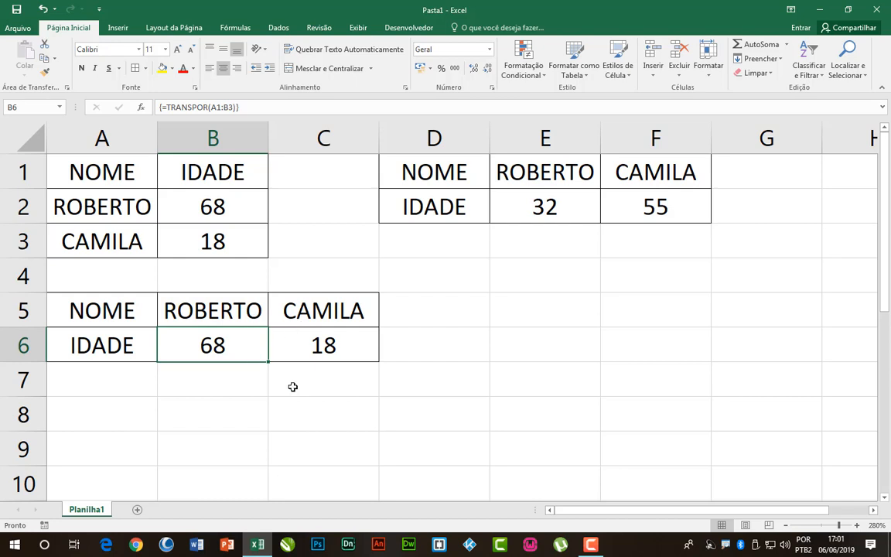
Step: Try to overwrite the age in C6 of the array result with 20, and discard the entry
click(343, 345)
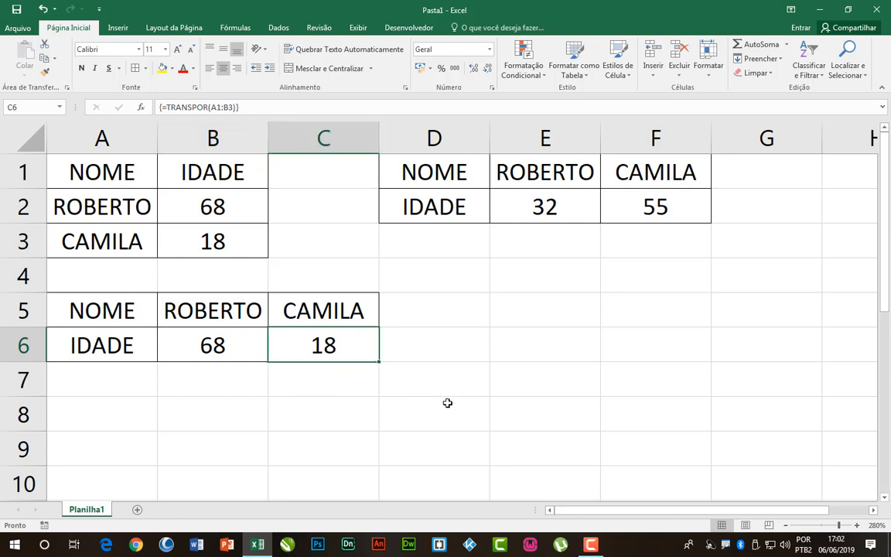
text(20)
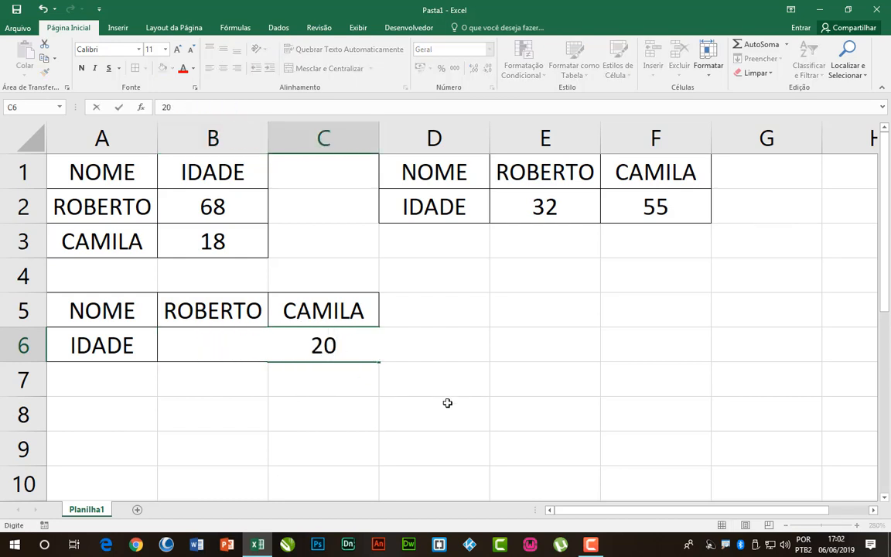
key(Return)
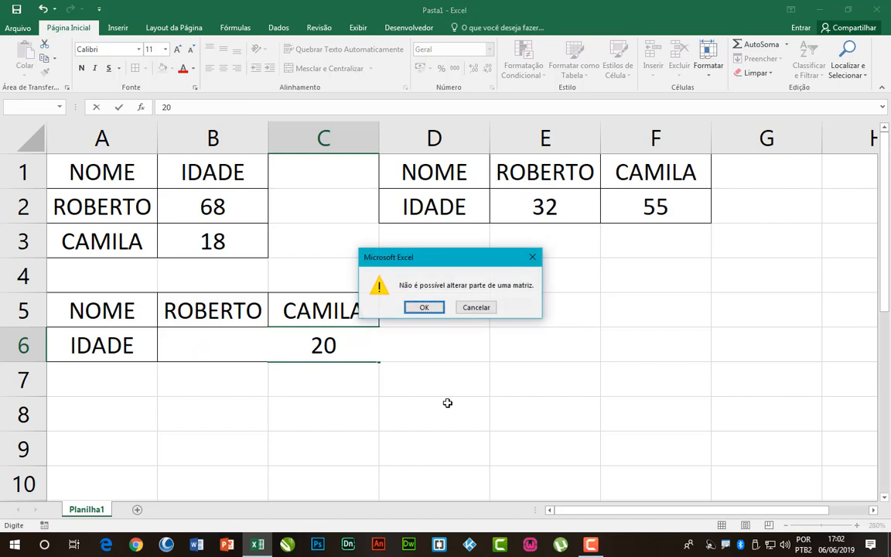
click(425, 308)
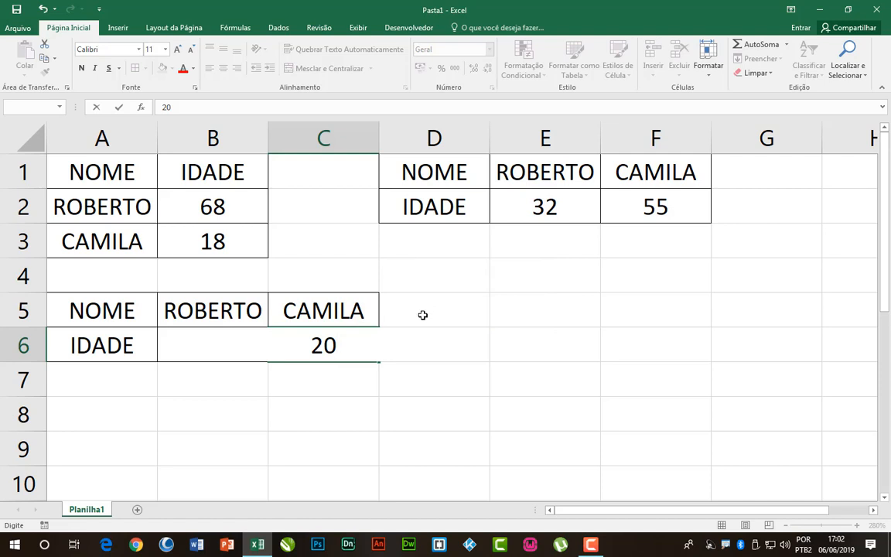
key(Escape)
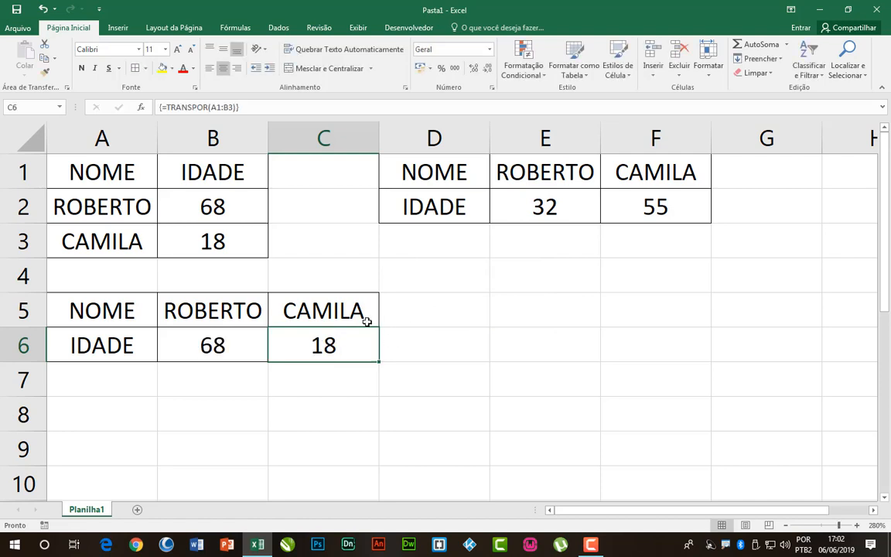
Step: Set the age in B3 to 32 and check the linked cells C6, C5 and B5 of the transposed table
click(212, 241)
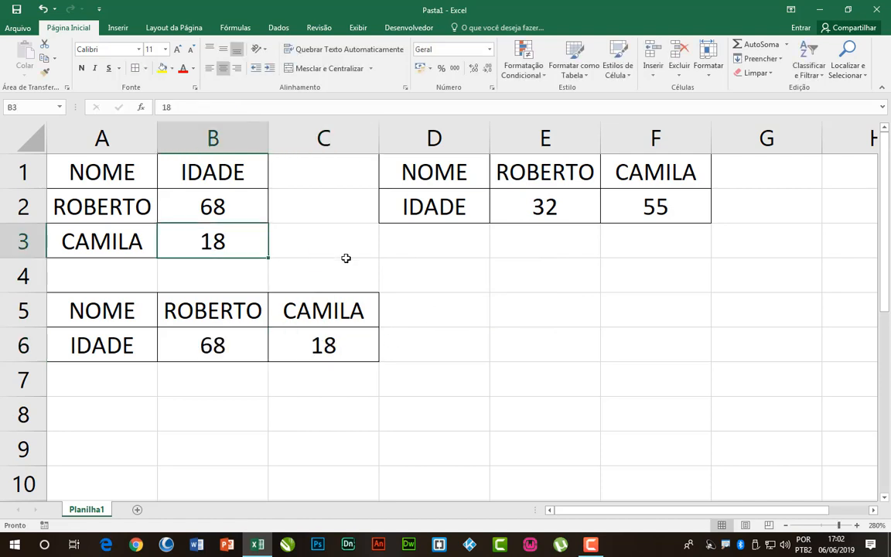
text(32)
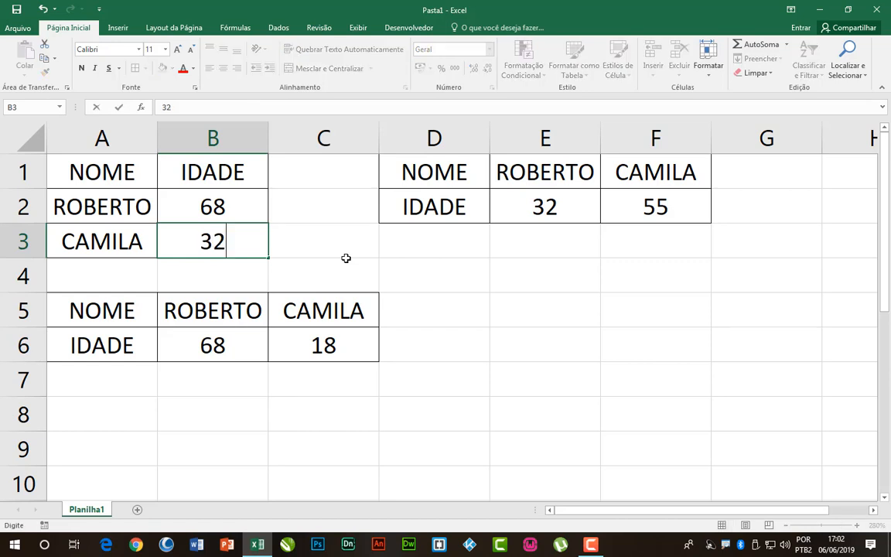
key(Return)
click(308, 341)
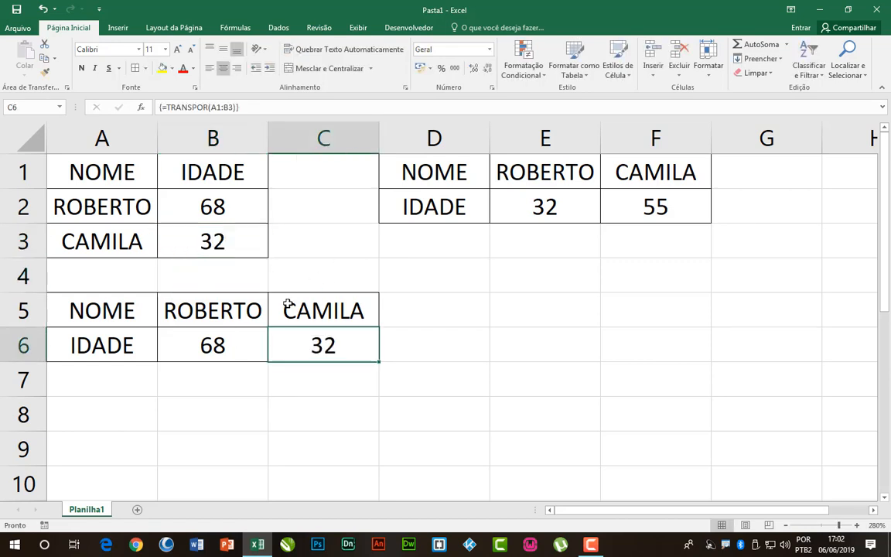
click(289, 308)
click(213, 309)
click(340, 341)
Step: Add a new worksheet and enter 200 in A1 and 3 in A2
click(137, 509)
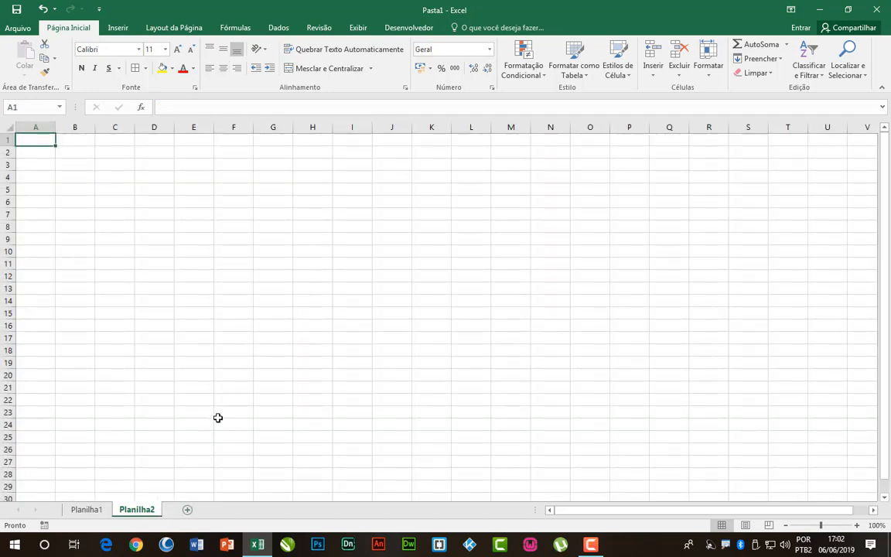
ctrl+scroll(223, 380, up, 10)
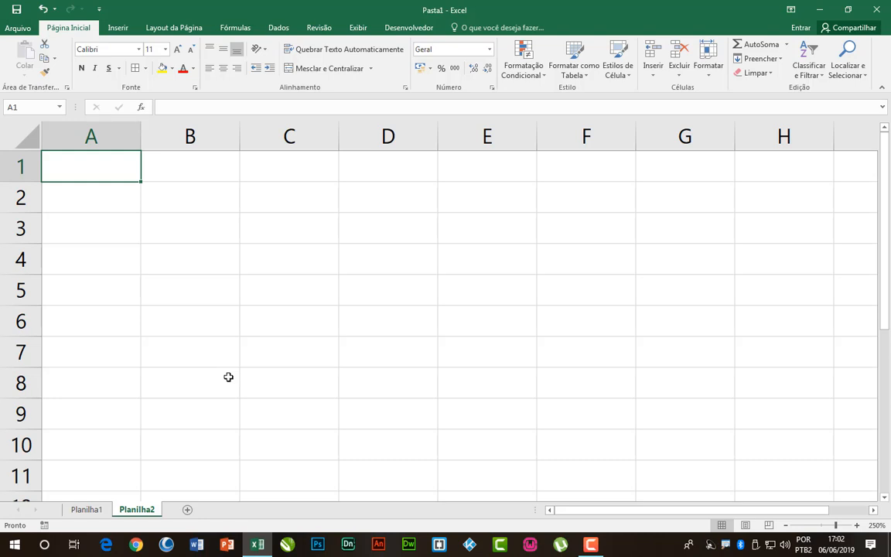
scroll(228, 377, up, 4)
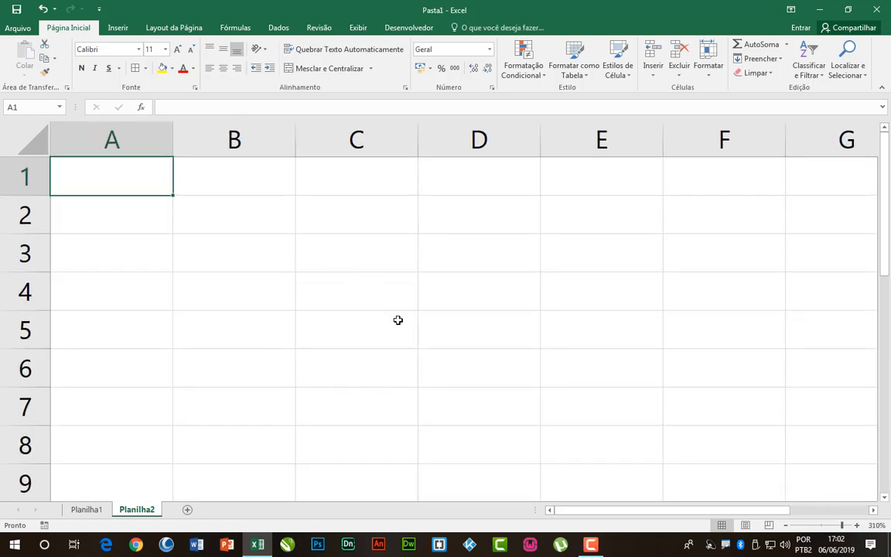
text(200)
key(Return)
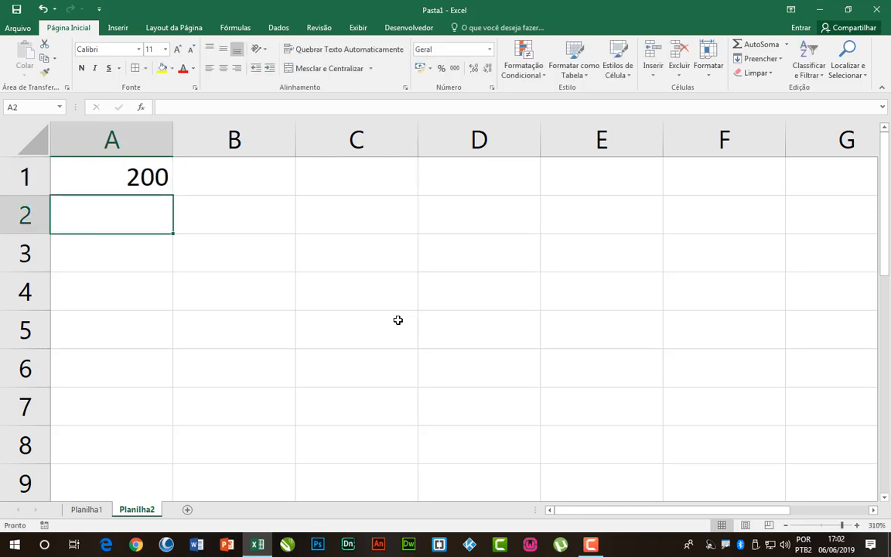
text(3)
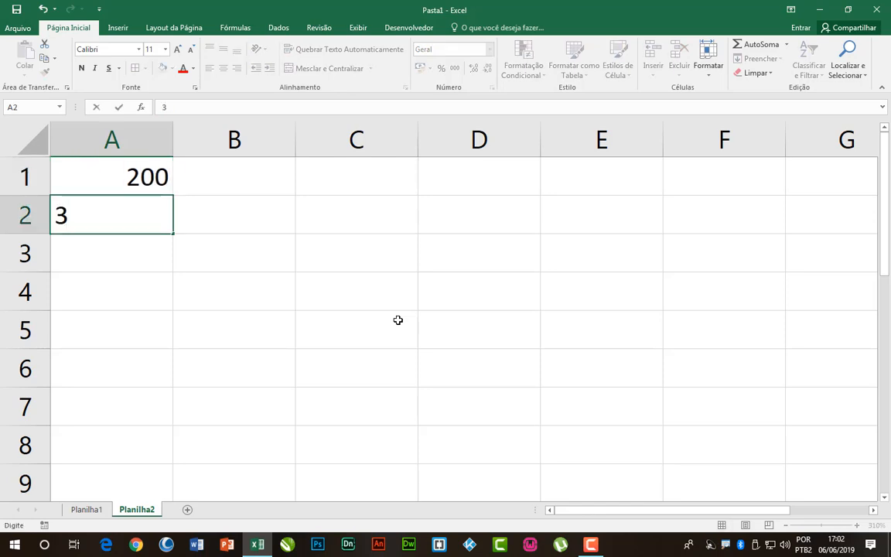
key(Return)
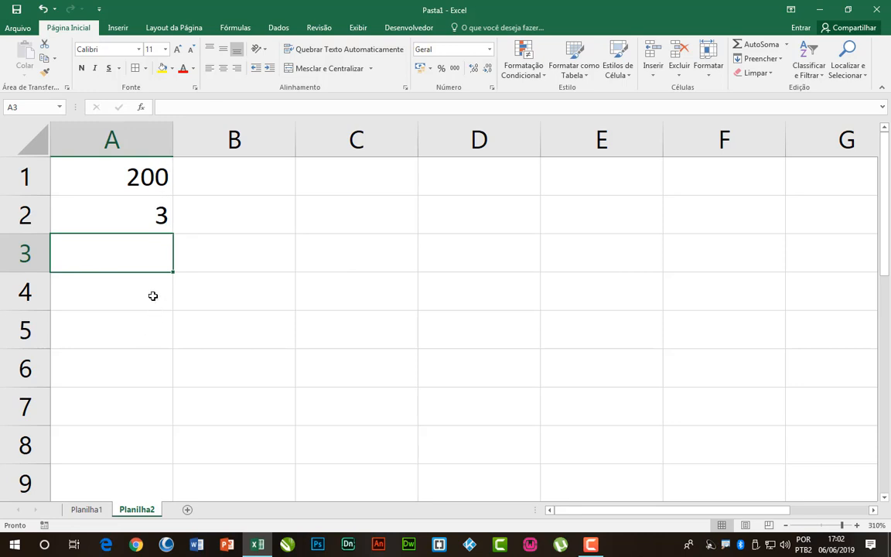
Step: Multiply the two numbers in A3 with the formula =A1*A2 and check the formula cell
text(=)
click(147, 176)
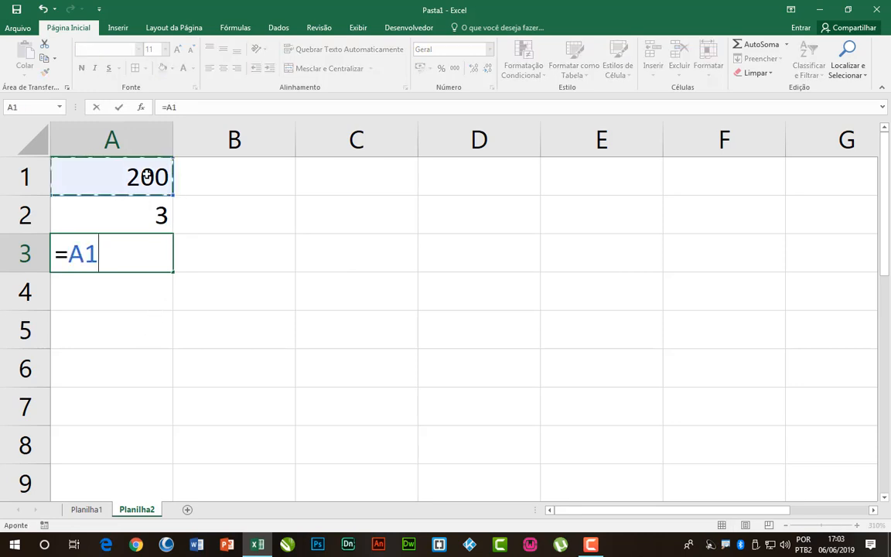
text(*)
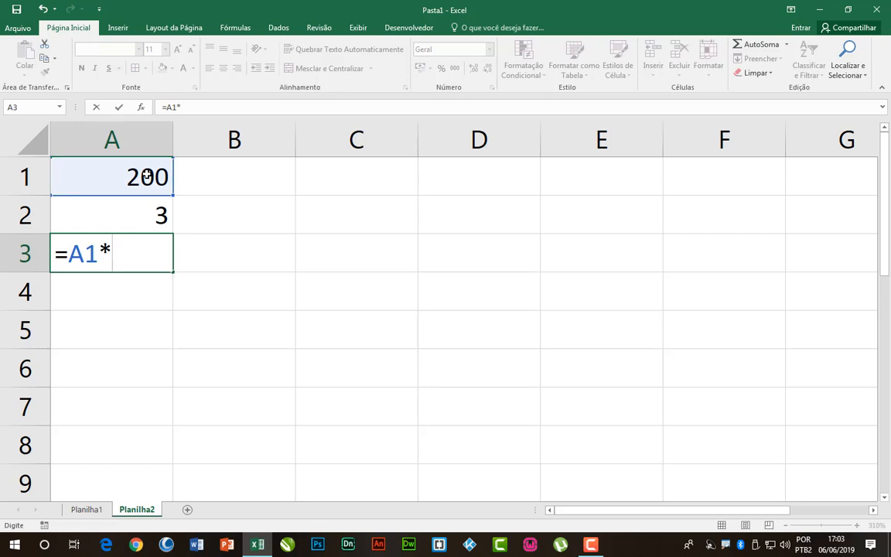
click(142, 222)
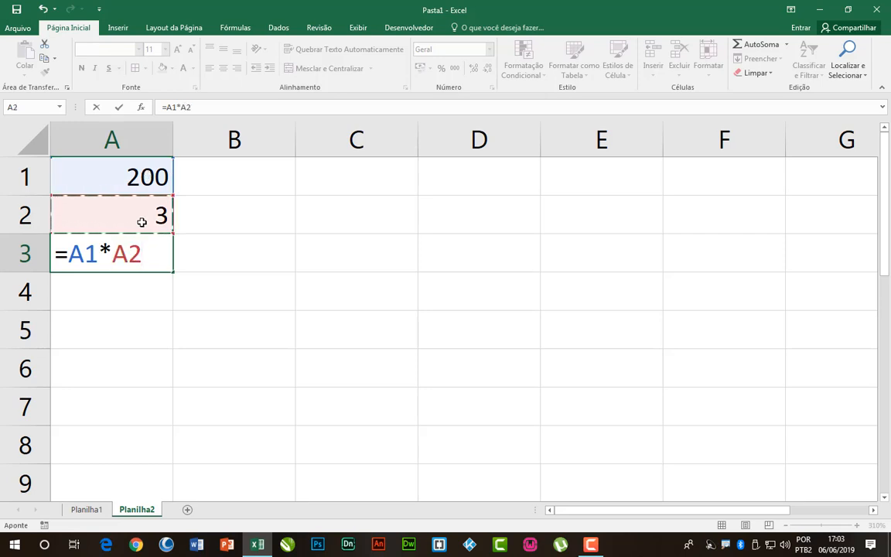
key(Return)
click(147, 249)
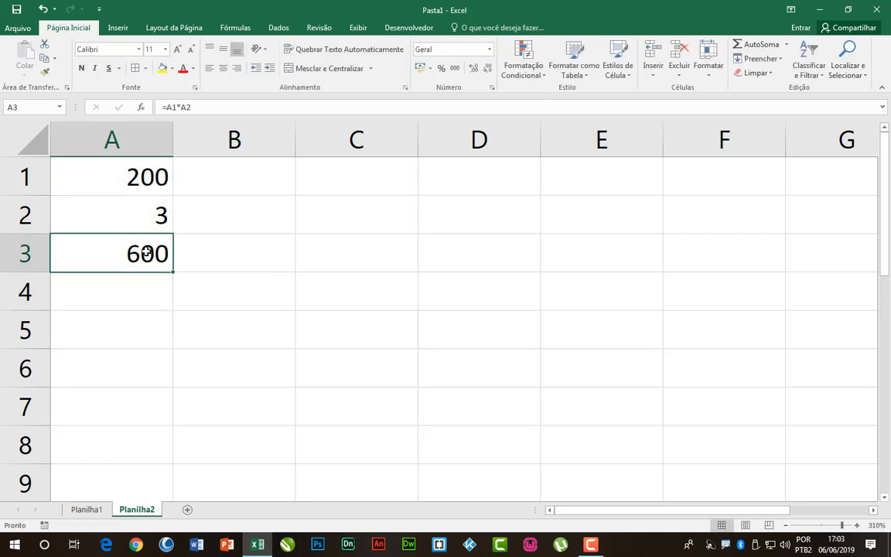
Step: Centre the contents of A1:A3 horizontally and apply all borders to the range
drag(145, 167, 147, 242)
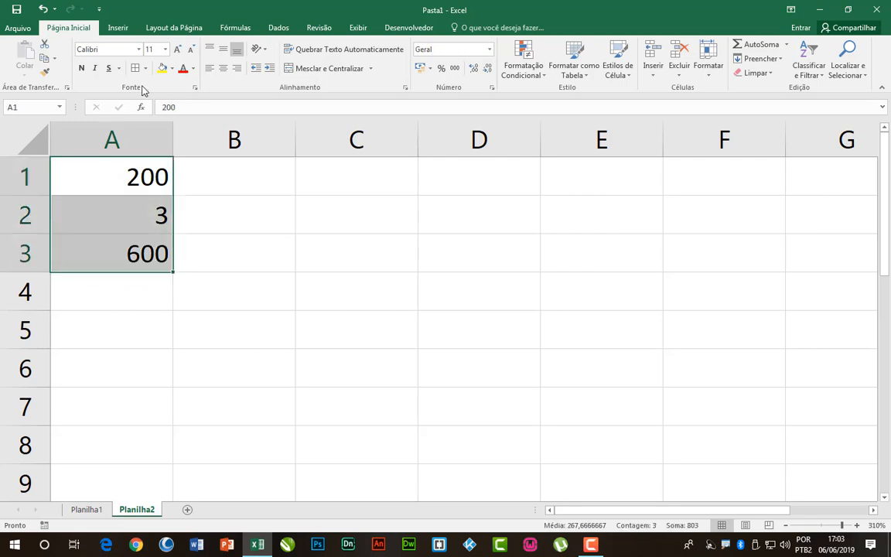
click(223, 69)
click(264, 250)
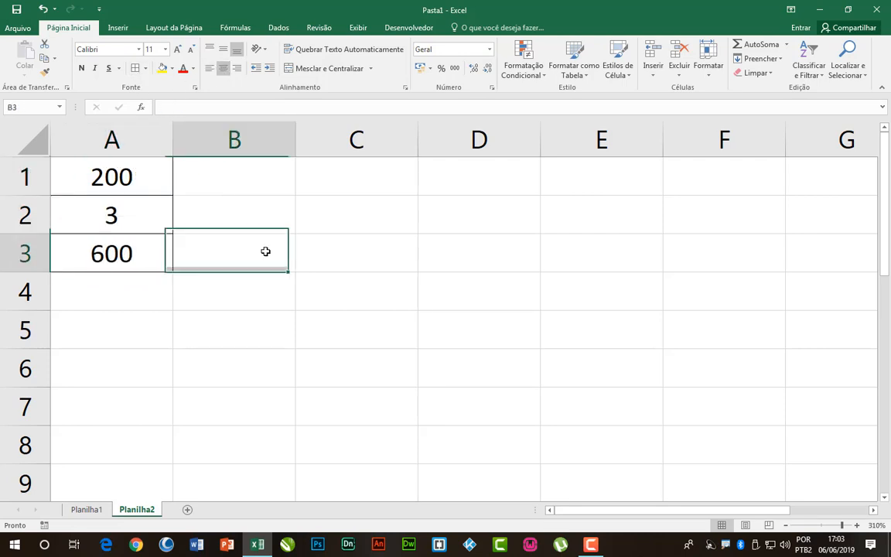
Step: Hide the number in A2 by giving the cell the custom number format ";"
click(115, 215)
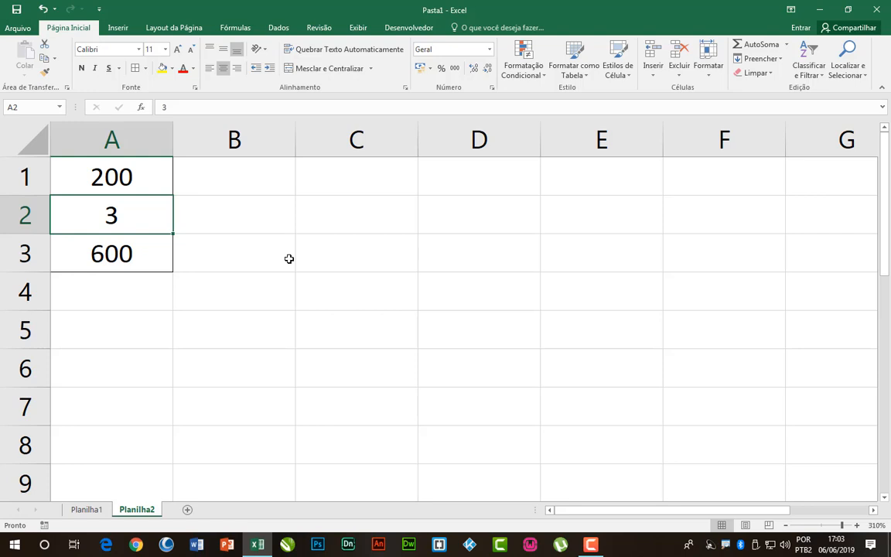
right_click(142, 218)
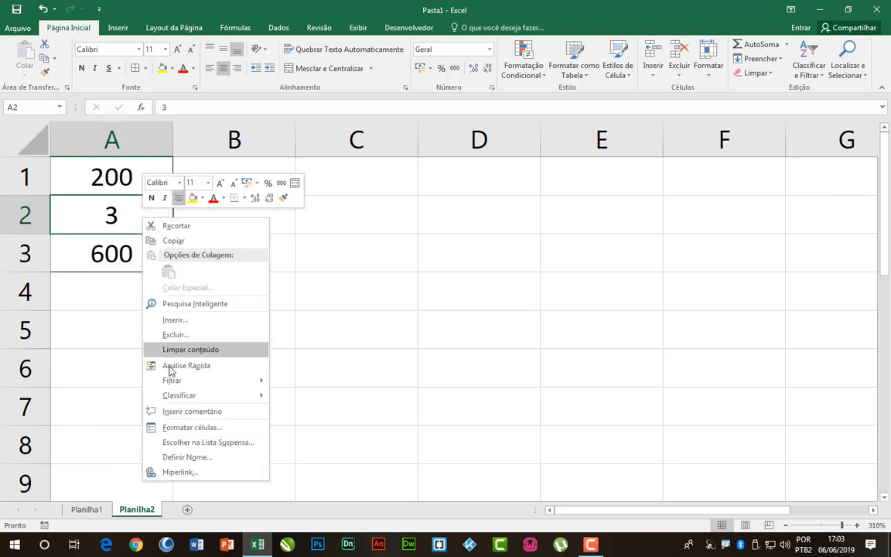
click(191, 428)
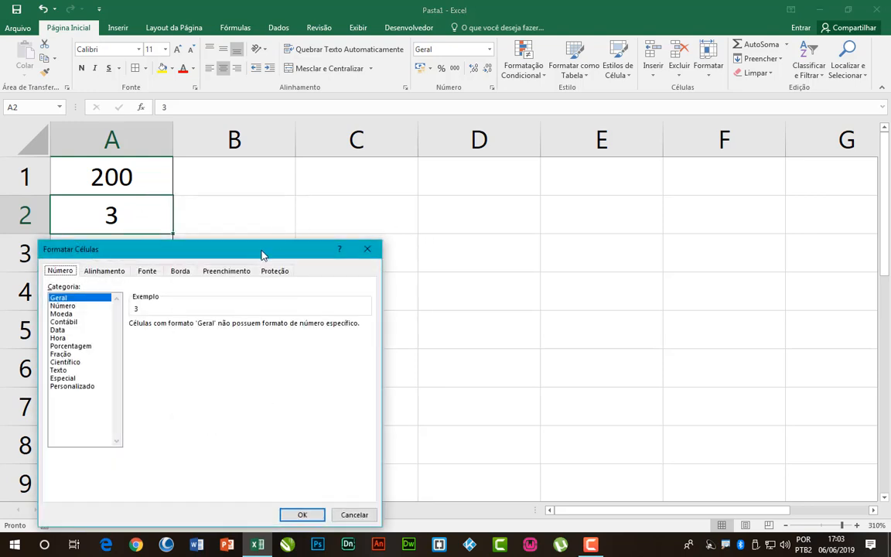
drag(262, 255, 488, 181)
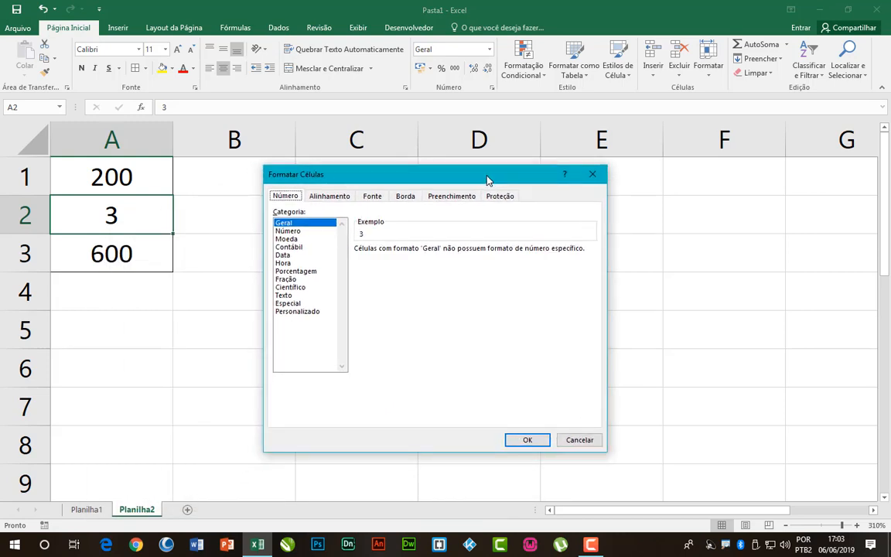
click(304, 313)
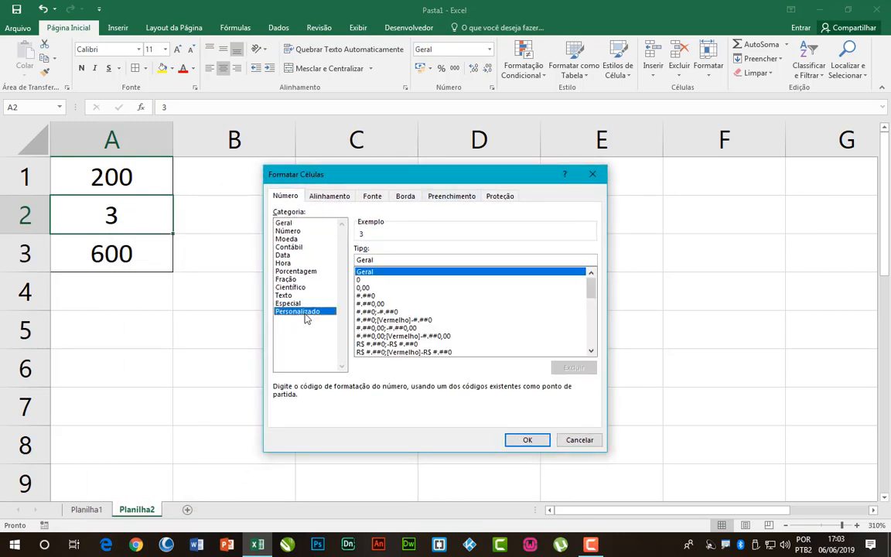
double_click(369, 260)
key(BackSpace)
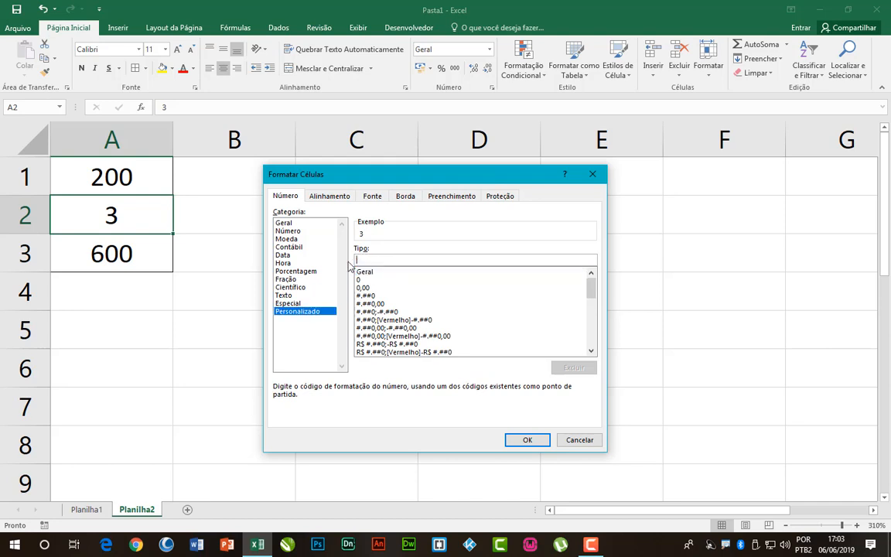
text(;)
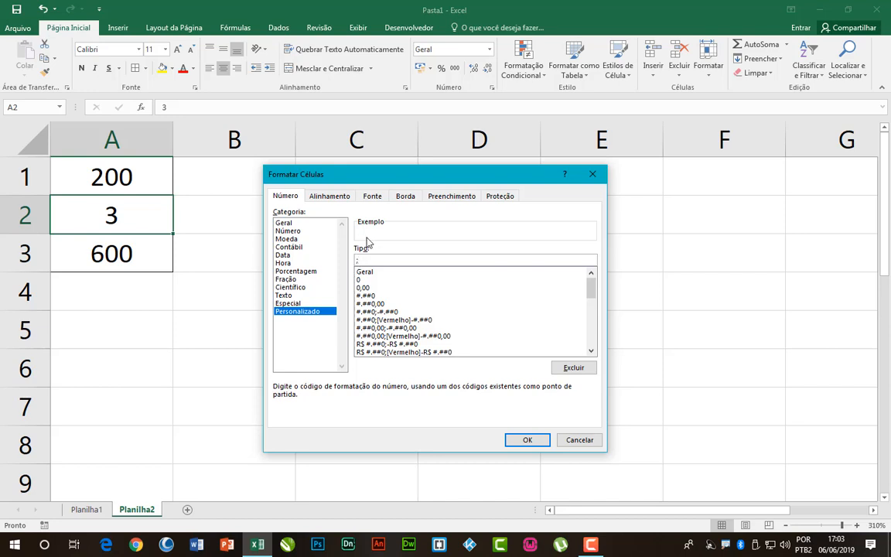
click(529, 441)
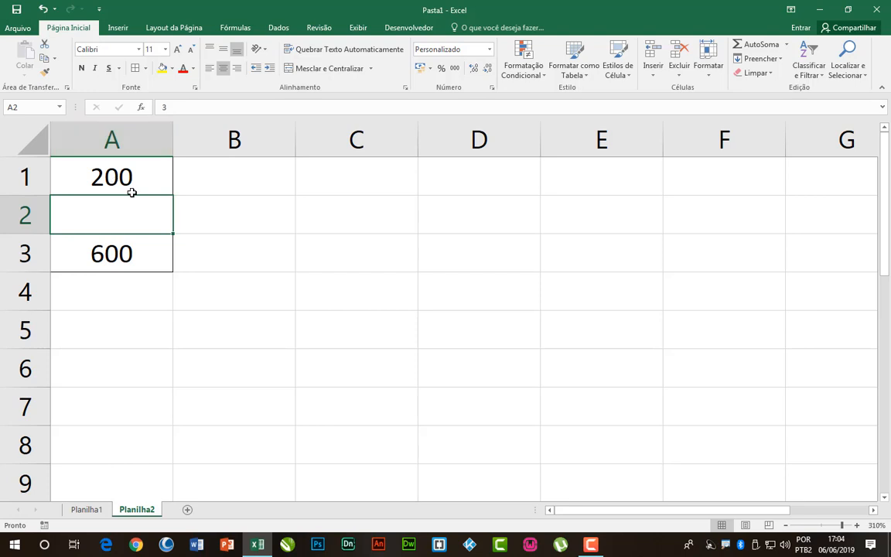
Step: Set A1 to 300 and check the multiplication formula in A3
click(116, 173)
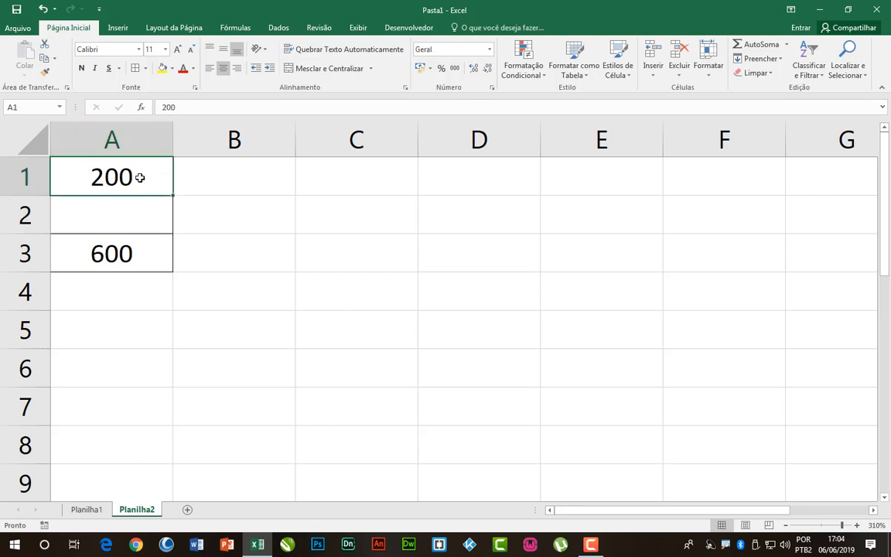
text(300)
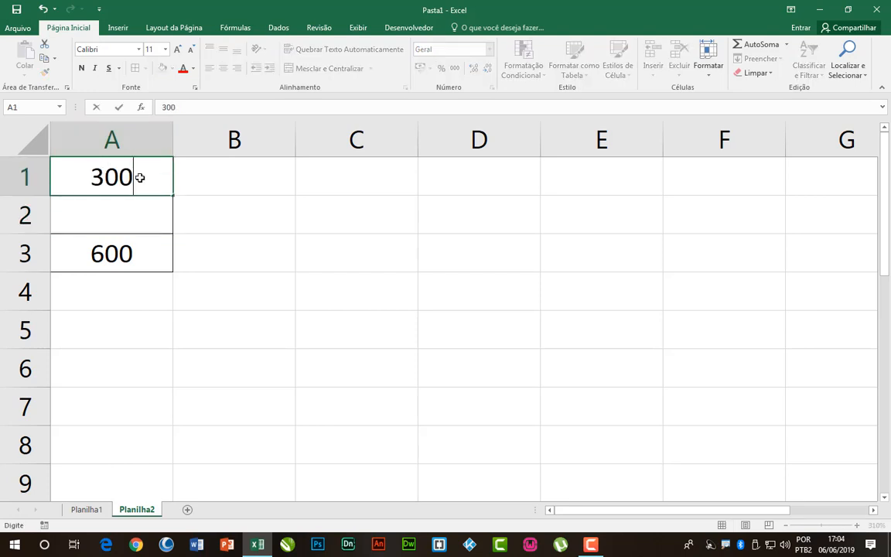
key(Return)
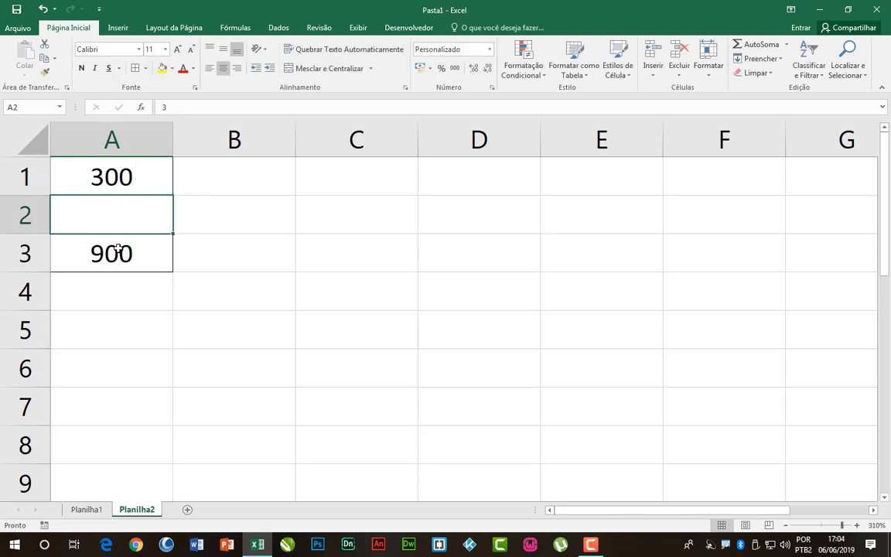
click(124, 252)
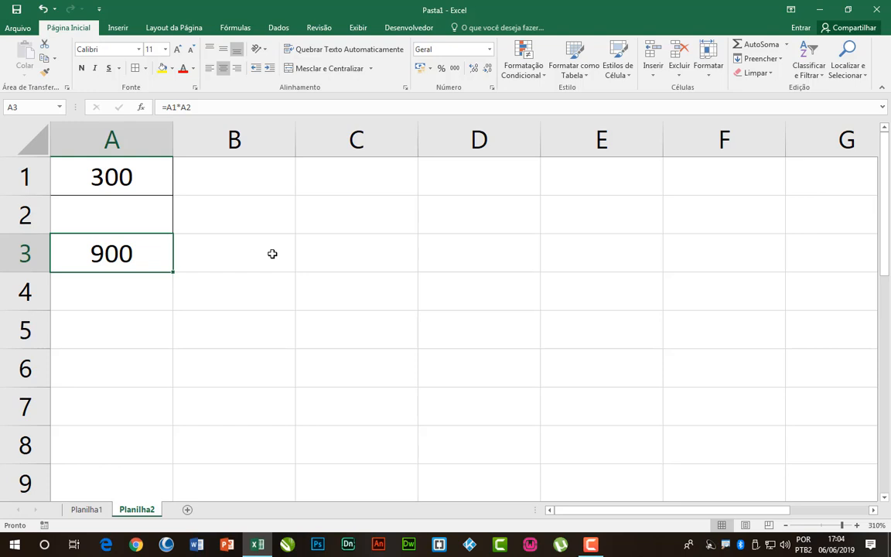
key(Up)
key(Up)
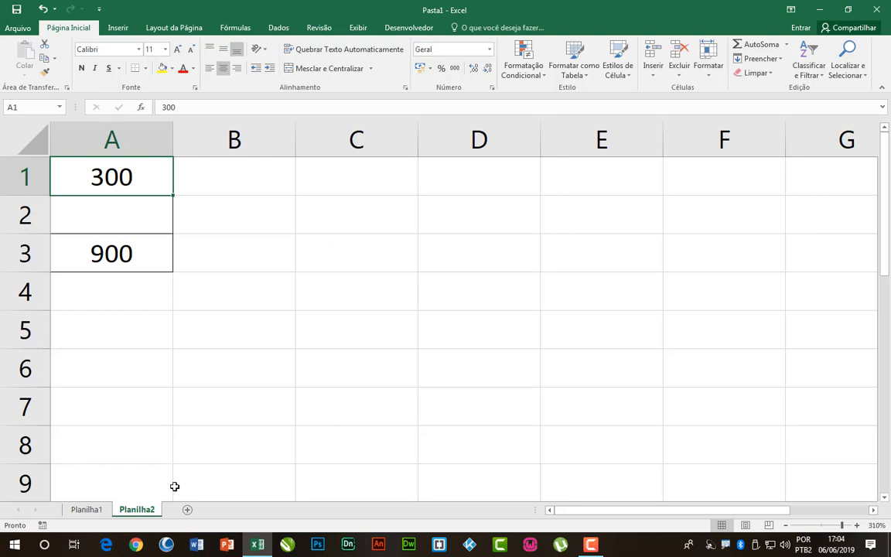
Step: Add a new worksheet and copy the name and age table A1:B3 from Planilha1 into it, starting at A1
click(186, 509)
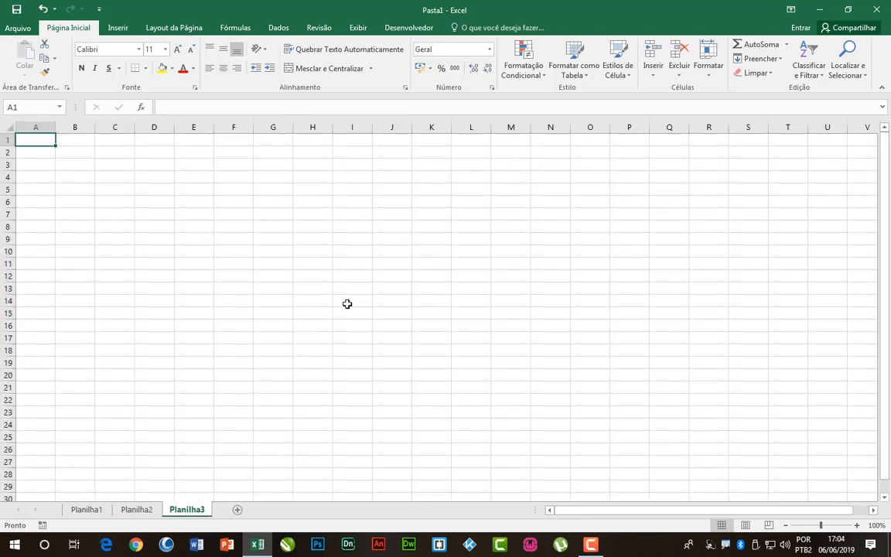
ctrl+scroll(348, 304, up, 9)
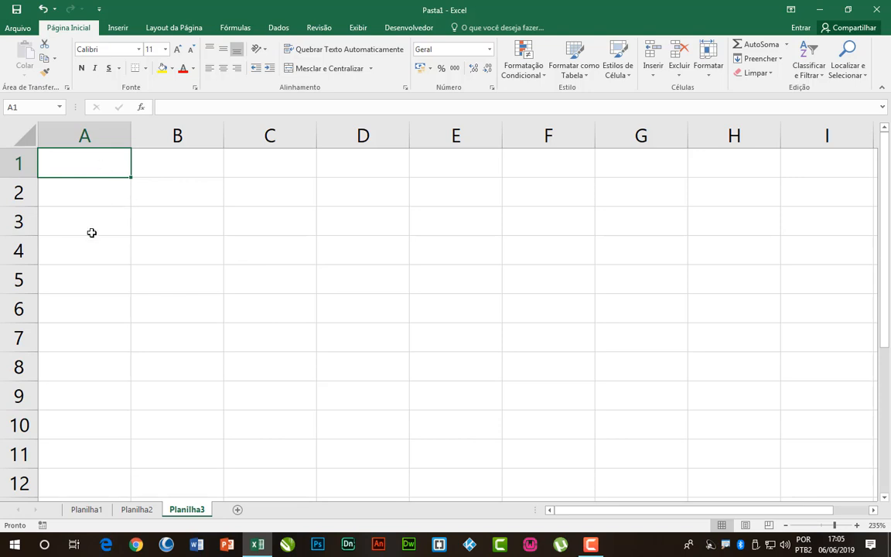
click(85, 510)
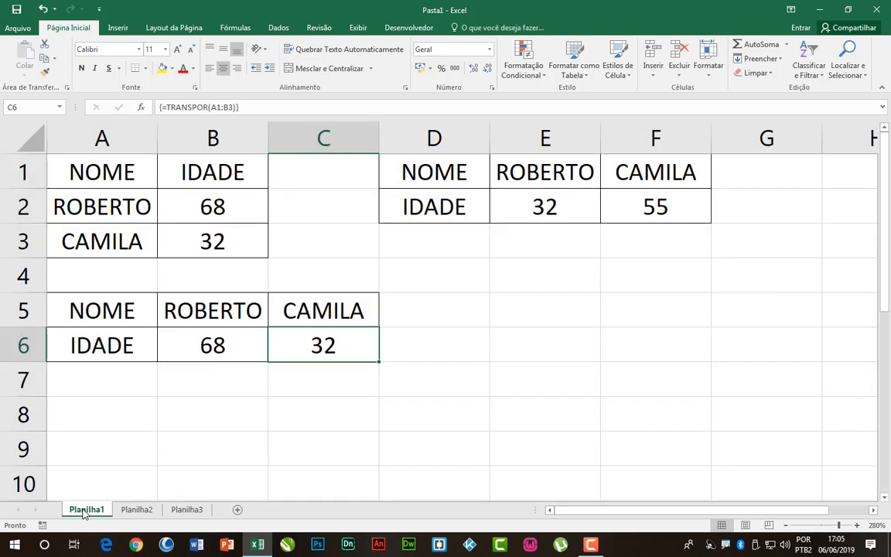
drag(100, 159, 219, 234)
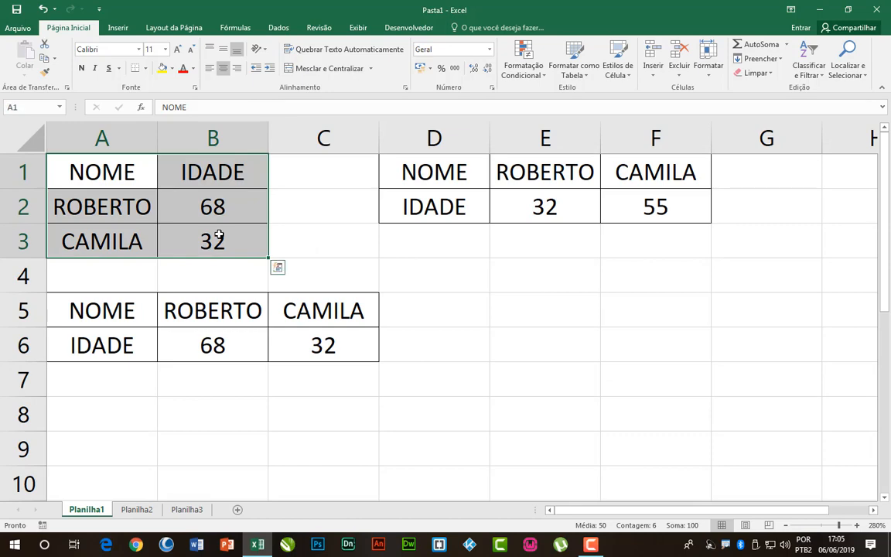
key(ctrl+c)
click(187, 510)
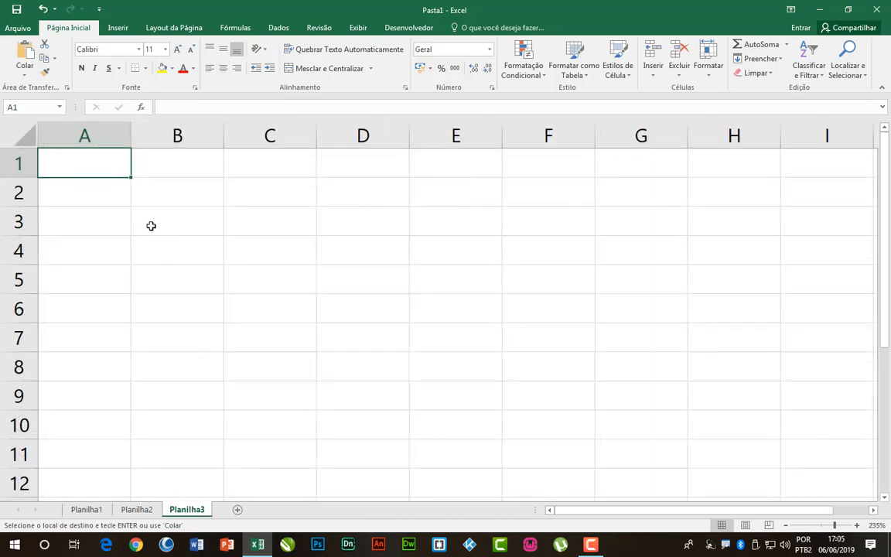
key(ctrl+v)
Step: Look over the name and age cells of the pasted table and end the copy mode
click(267, 209)
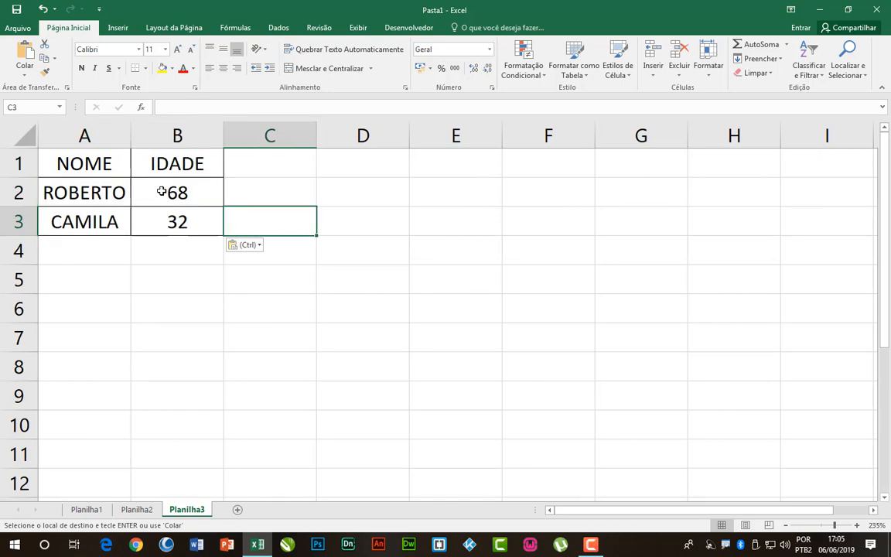
drag(155, 220, 171, 165)
click(108, 168)
click(112, 198)
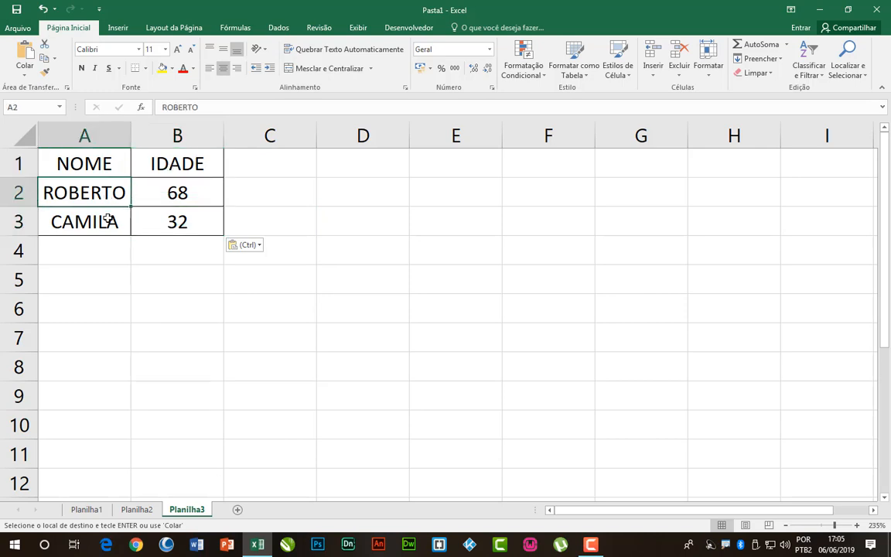
click(186, 220)
click(199, 203)
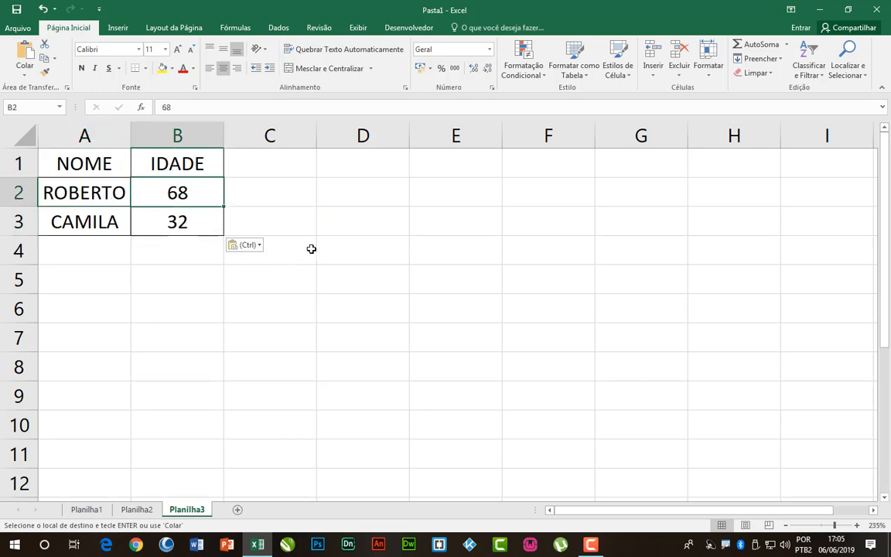
key(Escape)
ctrl+scroll(308, 234, up, 2)
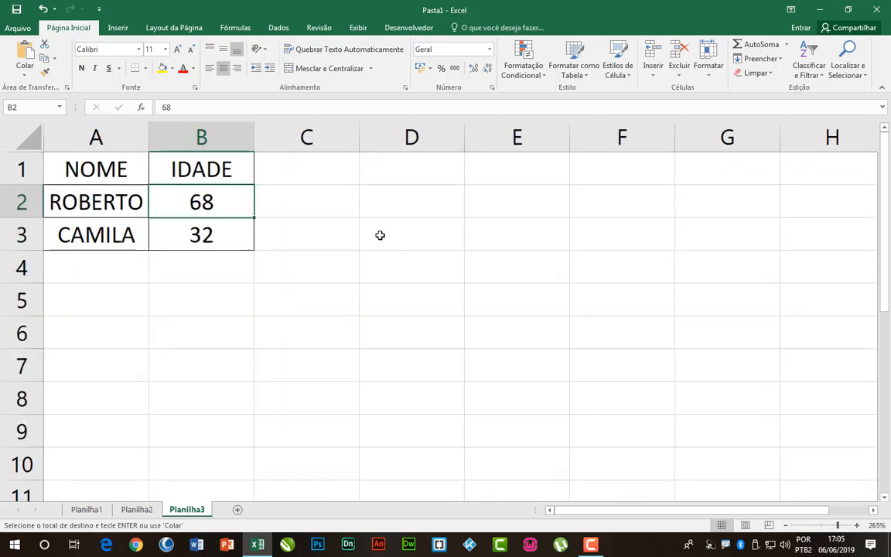
Step: Open the Excel options for customizing the ribbon and list all available commands (Todos os Comandos)
click(96, 170)
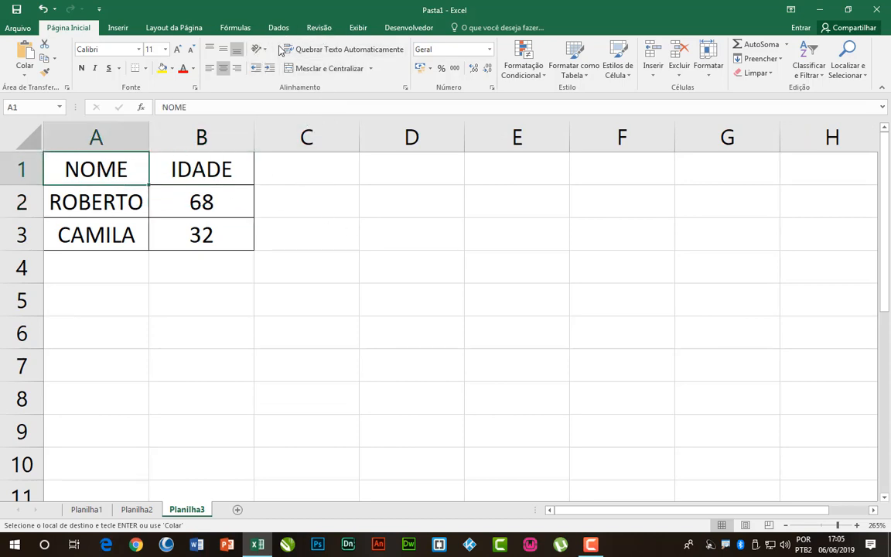
click(323, 28)
click(357, 28)
click(319, 28)
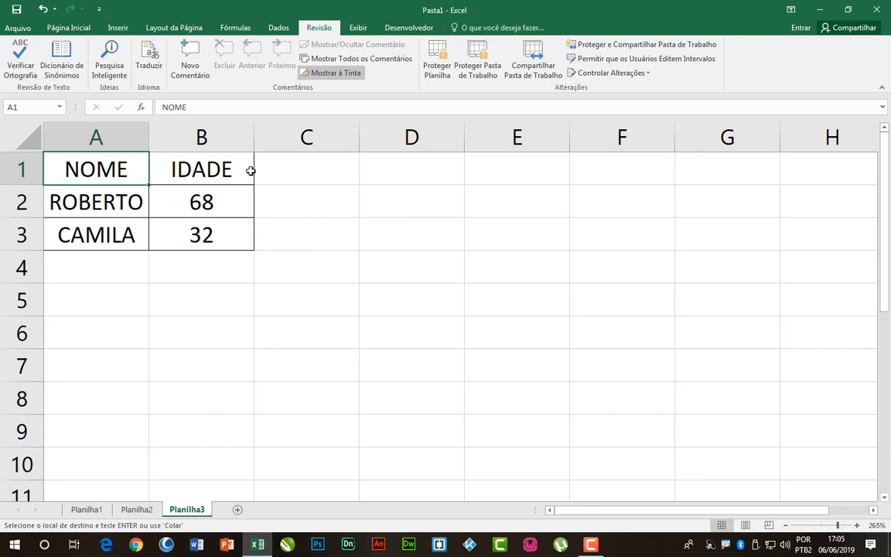
click(19, 30)
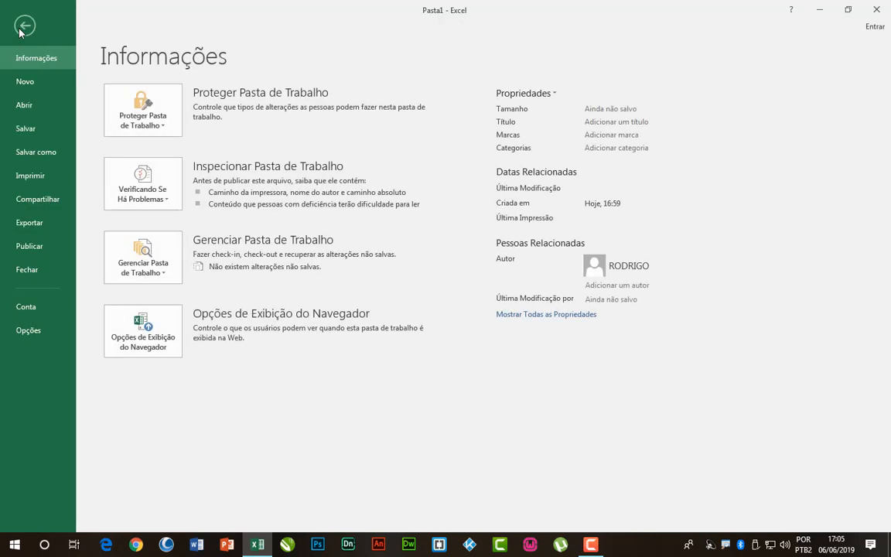
click(38, 333)
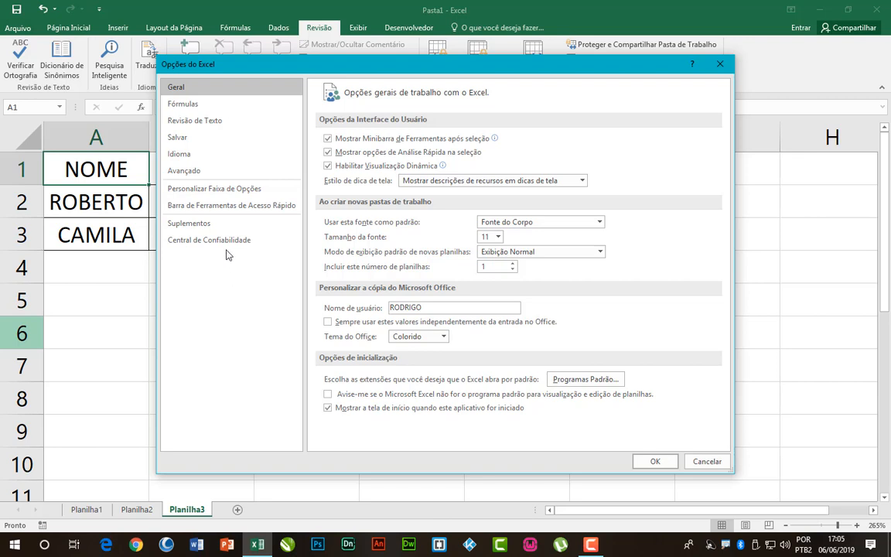
click(226, 193)
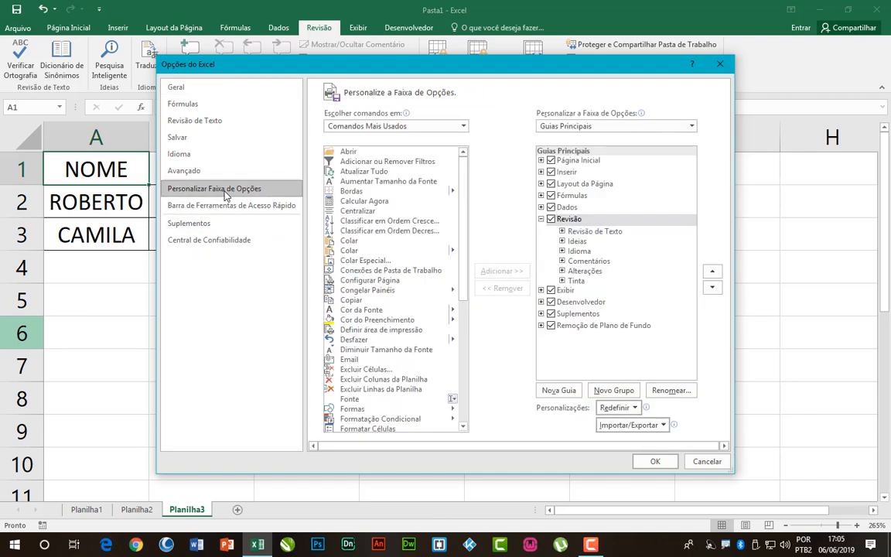
click(463, 127)
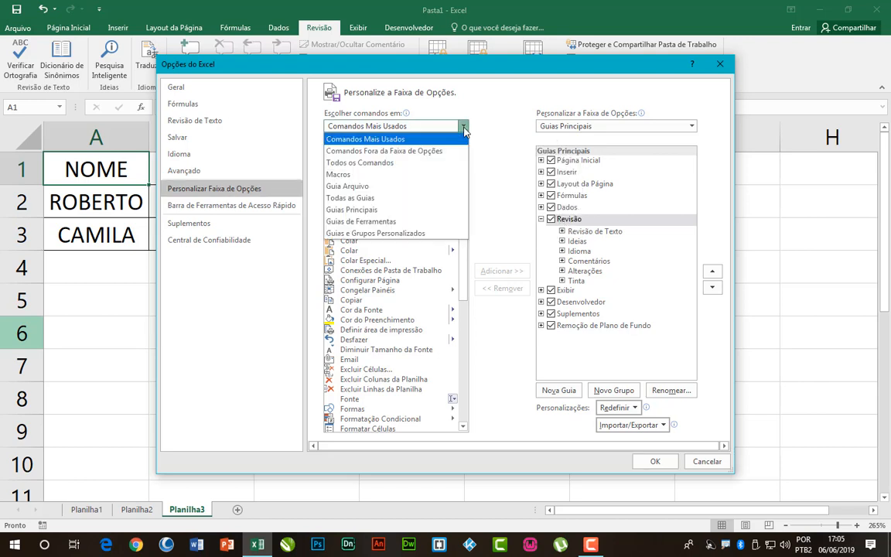
click(379, 163)
mouse_move(466, 168)
mouse_down()
mouse_move(468, 205)
mouse_move(466, 159)
mouse_up()
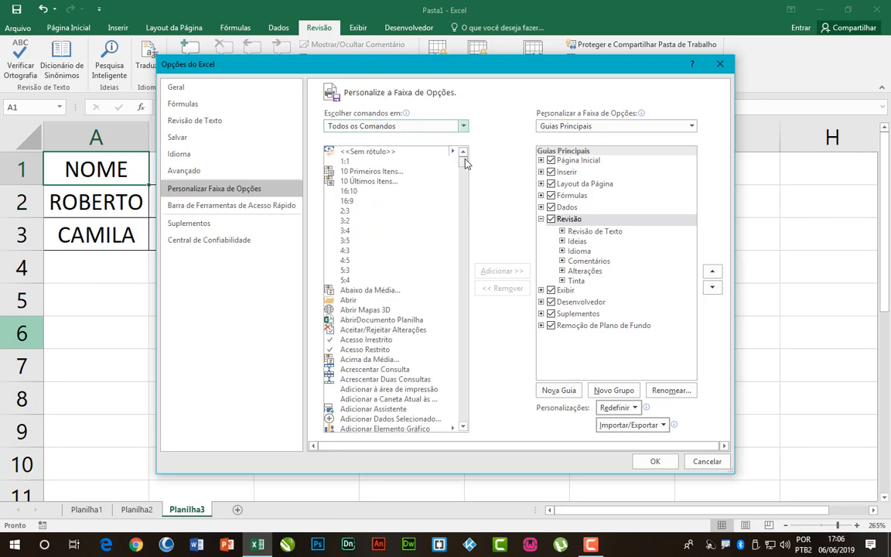
Step: Add a new custom group to the Revisão ribbon tab, give it a person symbol and name it "Ferramenta de Controle"
drag(418, 68, 381, 69)
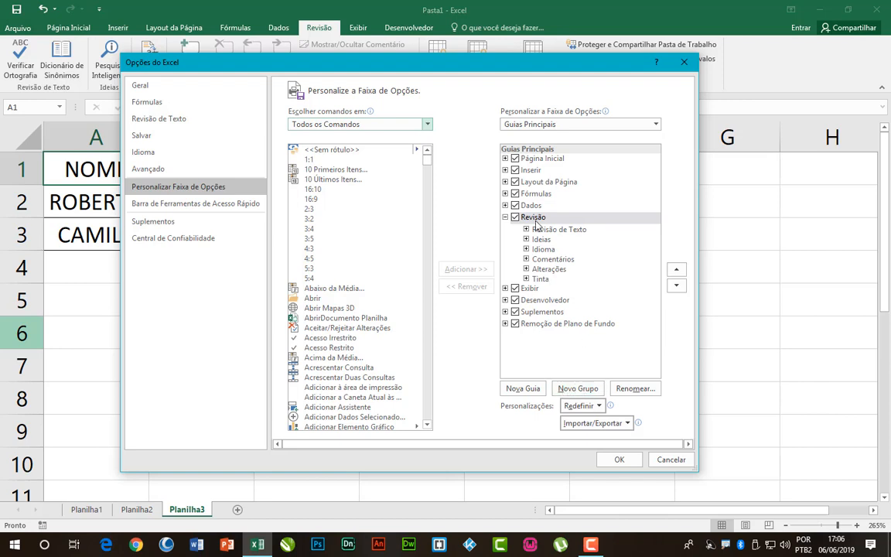
click(586, 392)
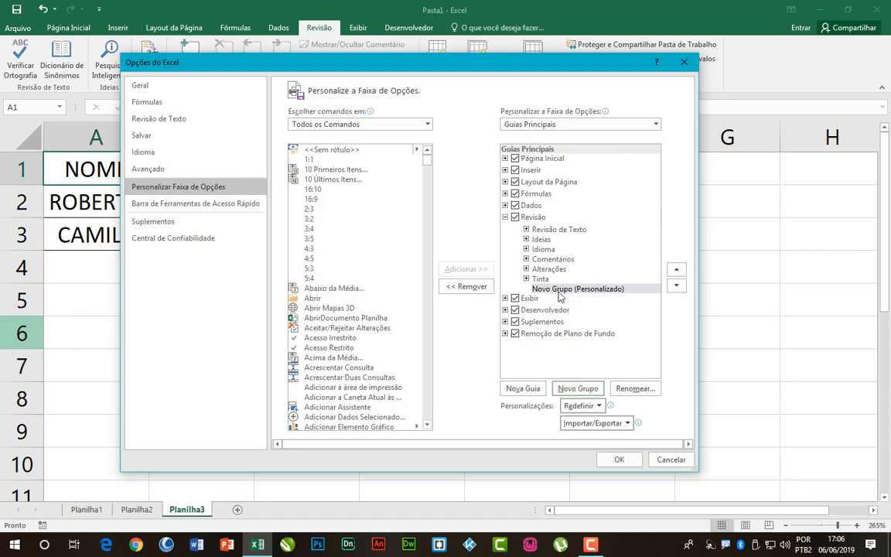
click(635, 389)
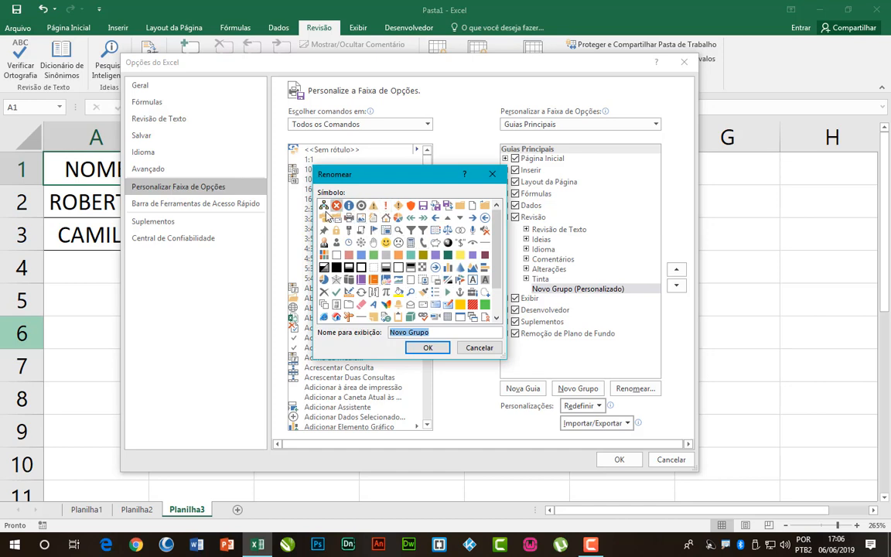
click(324, 242)
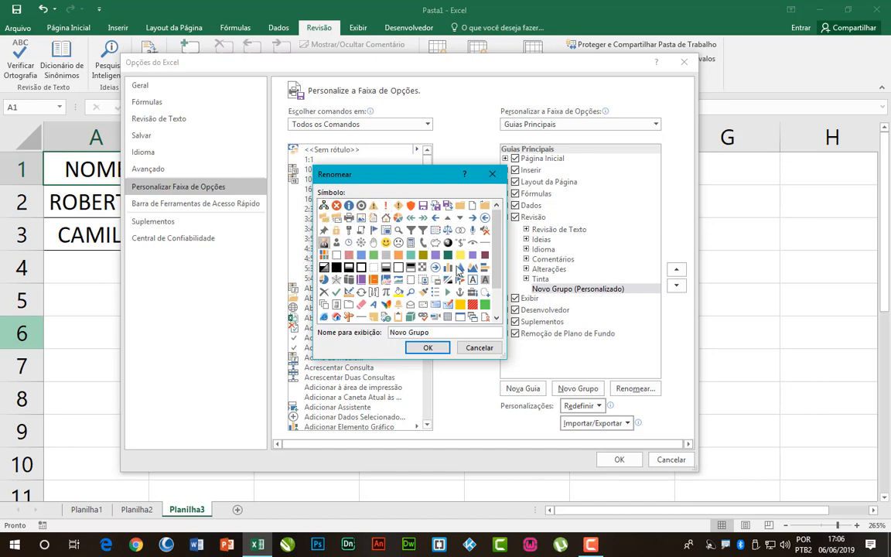
click(441, 334)
click(390, 335)
drag(459, 334, 372, 303)
text(Ferramenta de Controle)
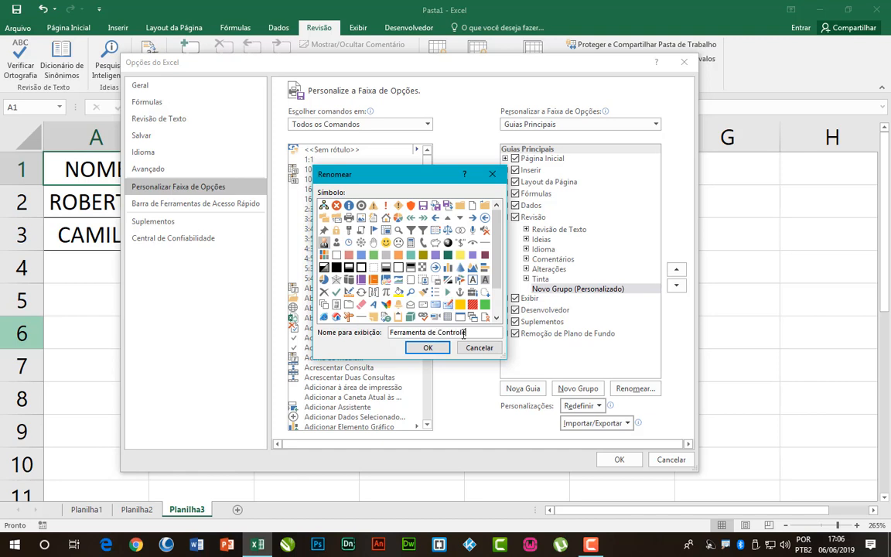
click(438, 349)
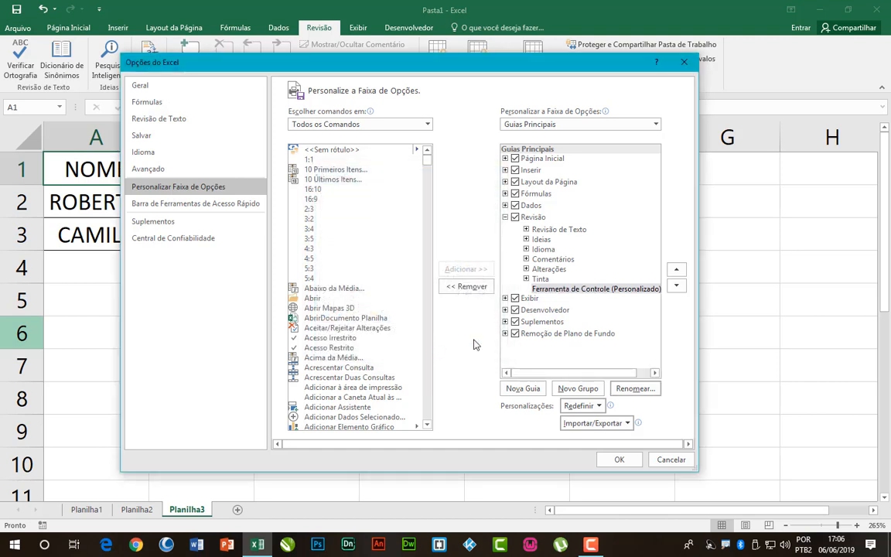
Step: Add the Controlar Alterações command to the custom Ferramenta de Controle group and apply the ribbon customization
click(569, 291)
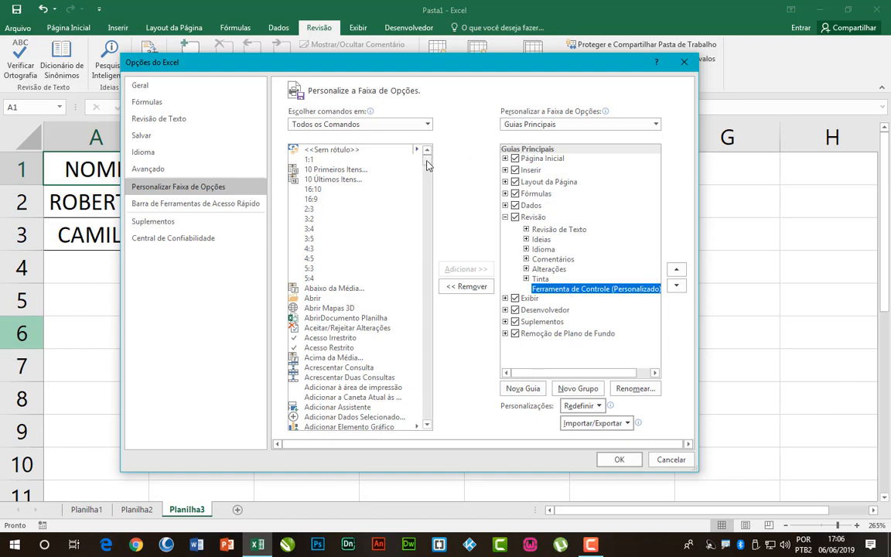
drag(427, 165, 432, 202)
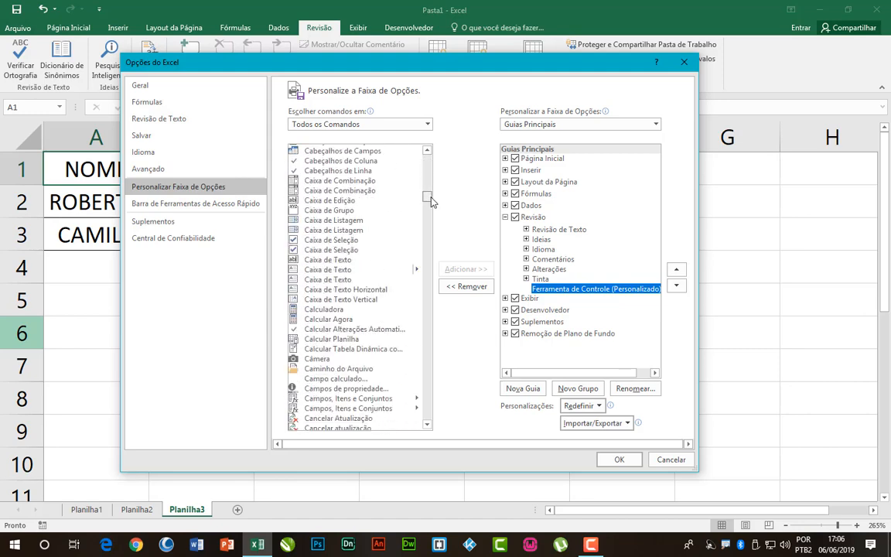
scroll(379, 283, down, 3)
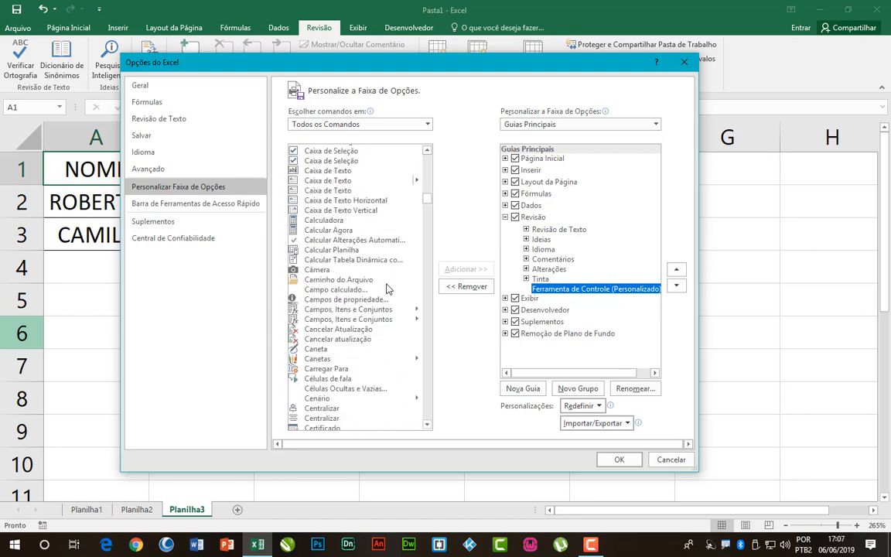
scroll(388, 289, down, 2)
scroll(388, 288, down, 6)
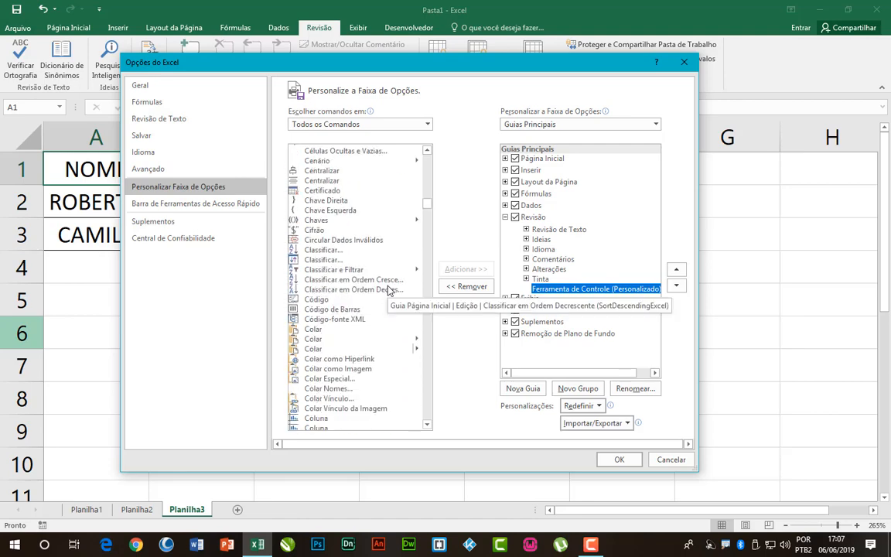
scroll(389, 290, down, 10)
scroll(389, 292, down, 6)
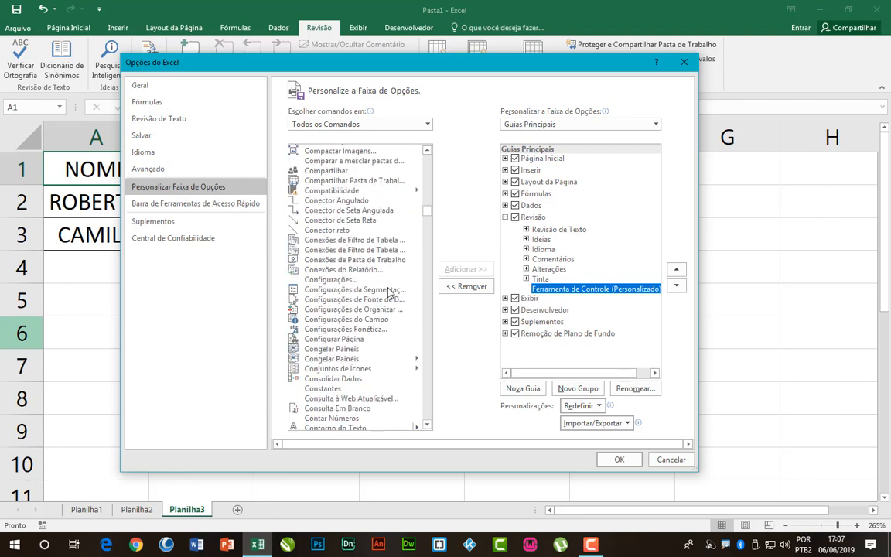
scroll(367, 307, down, 1)
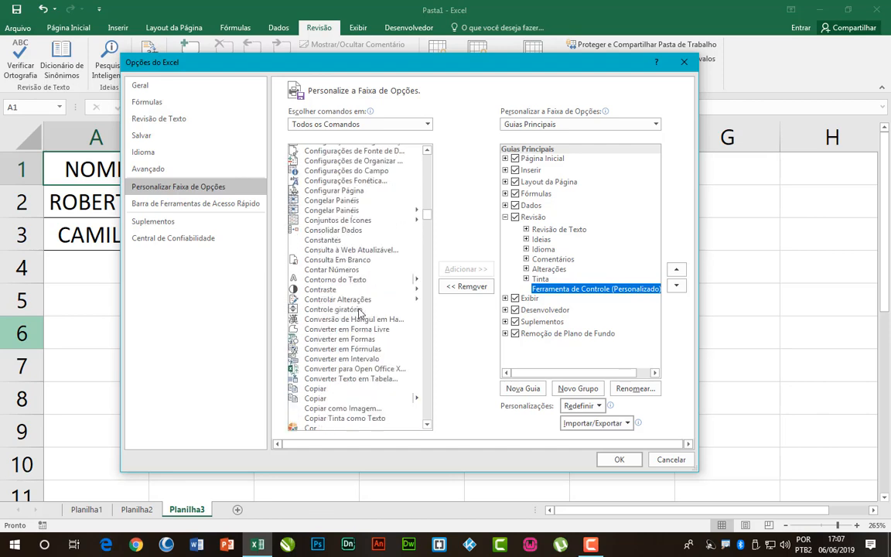
scroll(384, 331, down, 1)
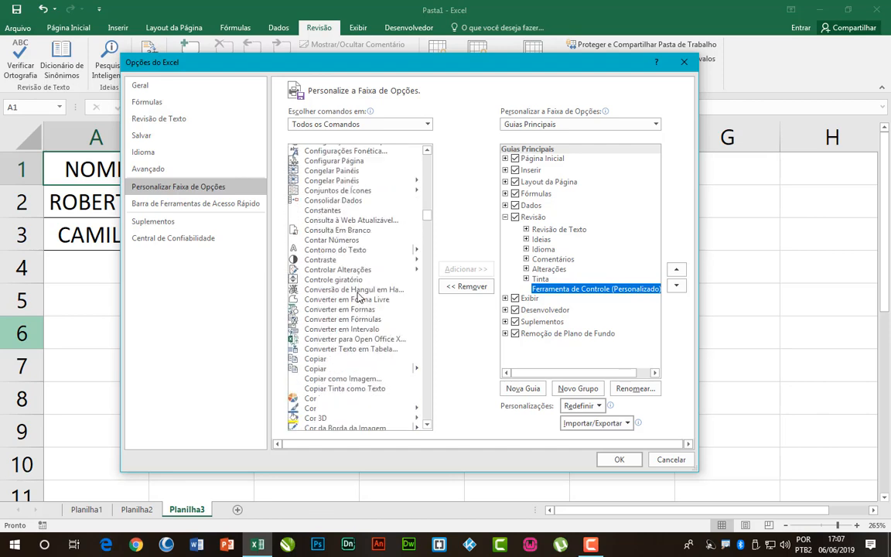
click(333, 271)
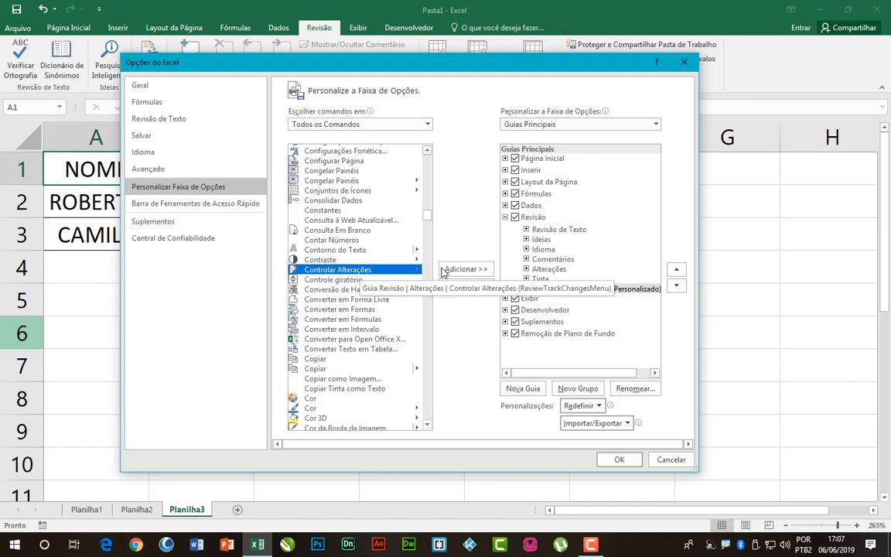
click(589, 290)
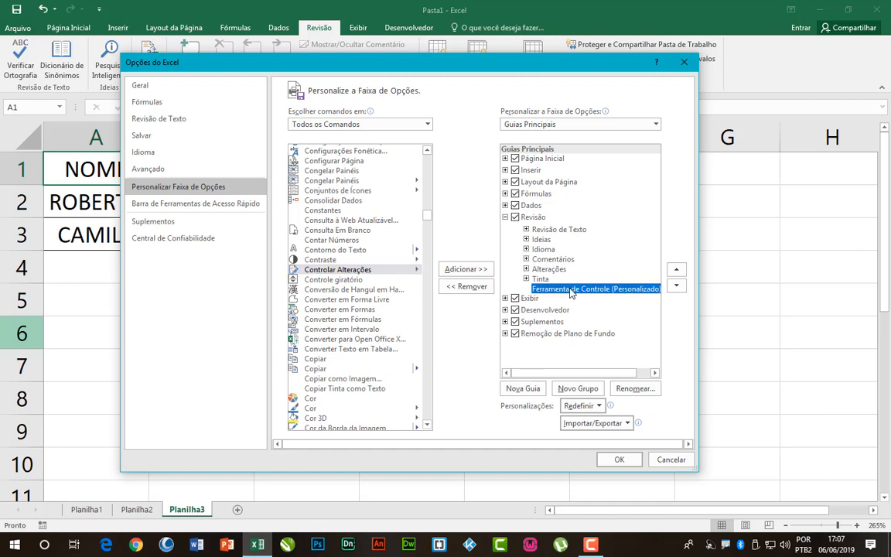
click(357, 271)
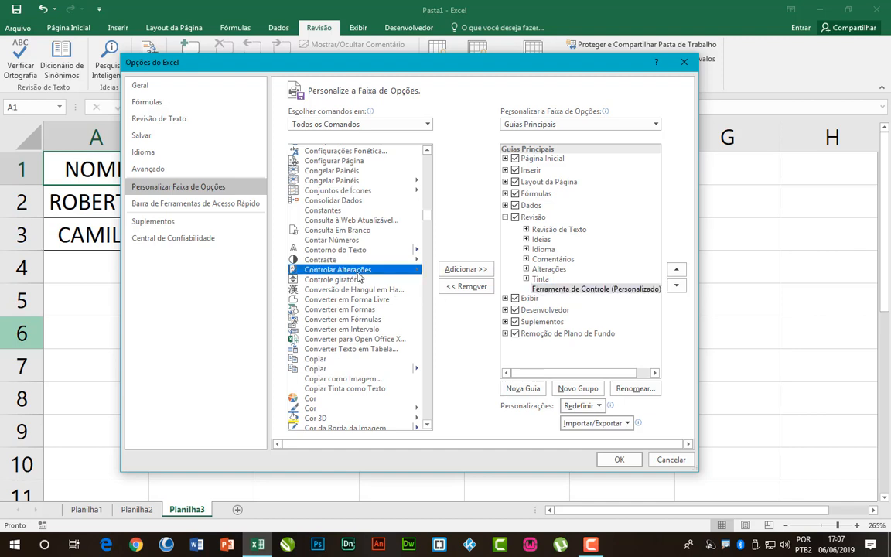
click(464, 270)
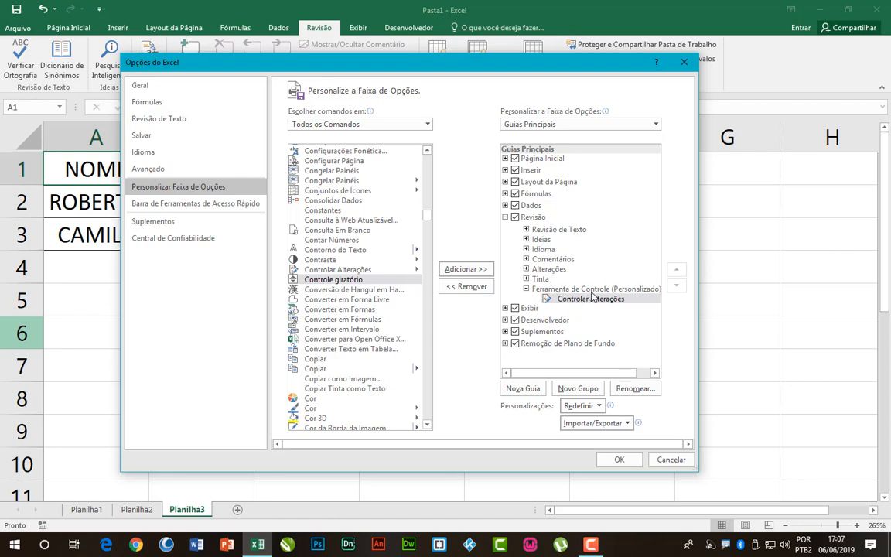
click(619, 460)
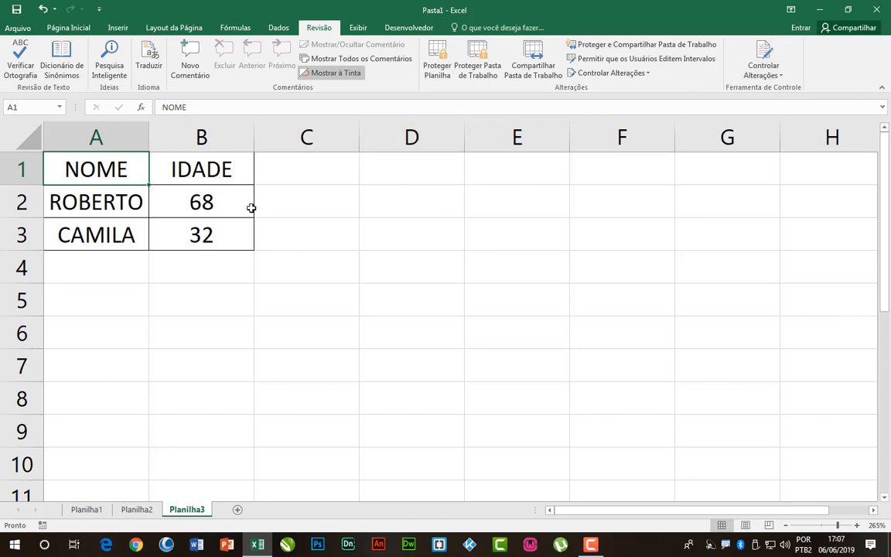
Step: Open Realçar Alterações from the new Ferramenta de Controle group and enable tracking changes while editing
click(765, 71)
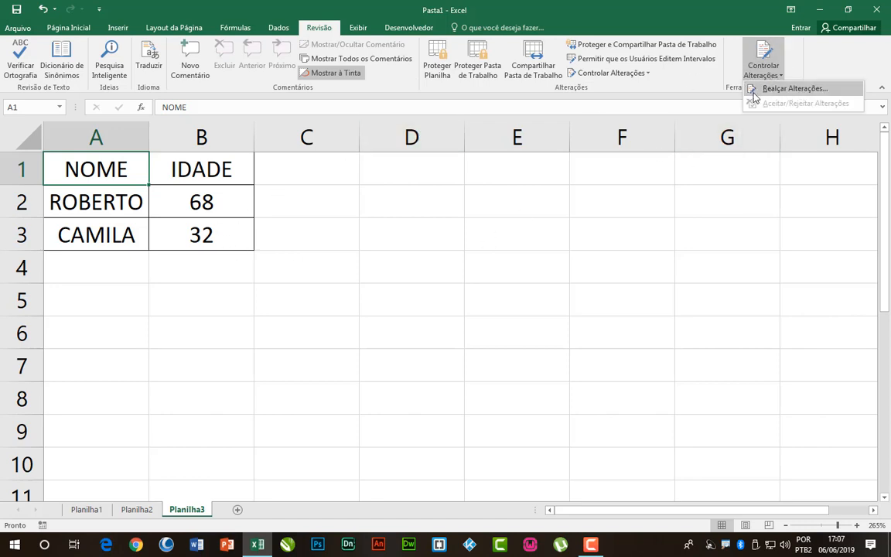
click(812, 91)
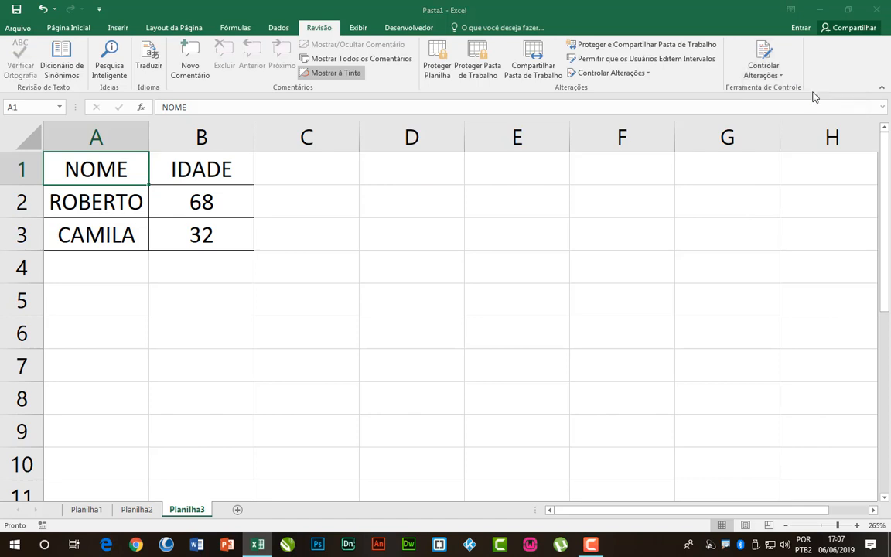
drag(478, 203, 386, 204)
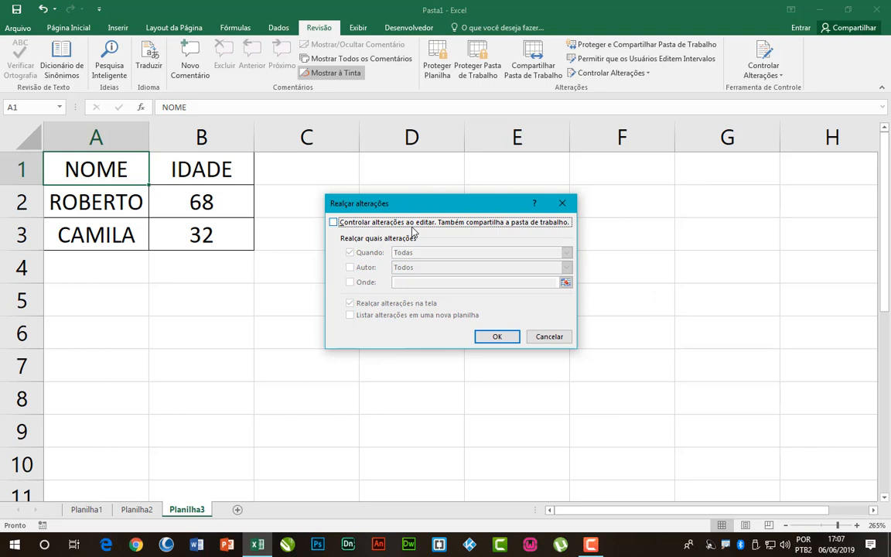
click(333, 223)
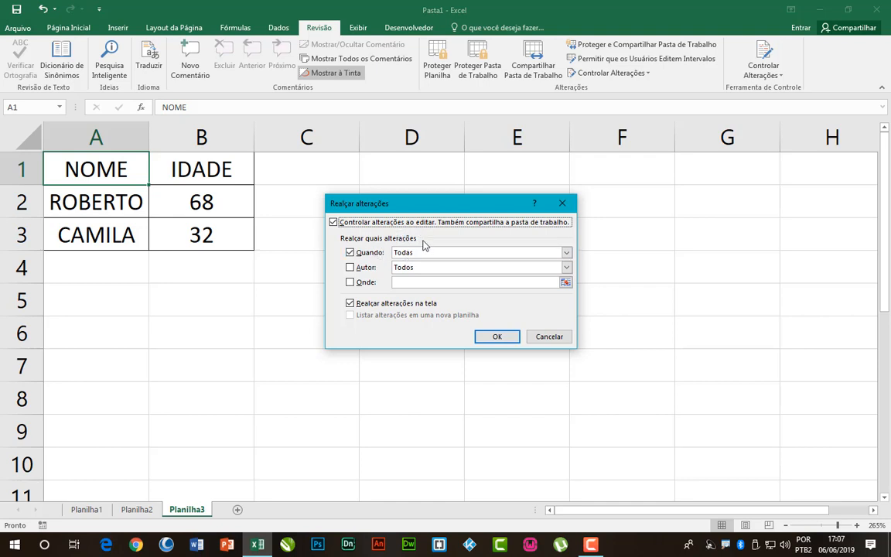
Step: Try the "Desde..." date option for which changes are highlighted, and return the time setting to Todas
click(568, 253)
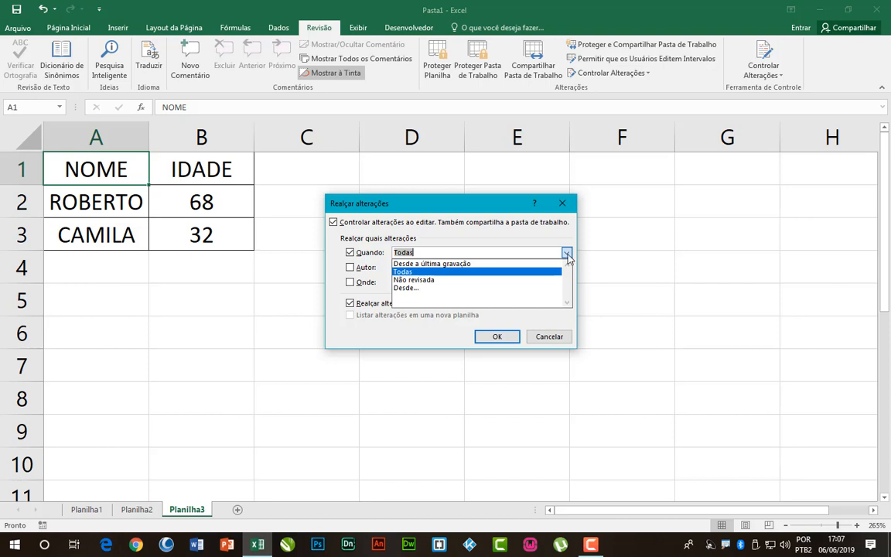
click(414, 289)
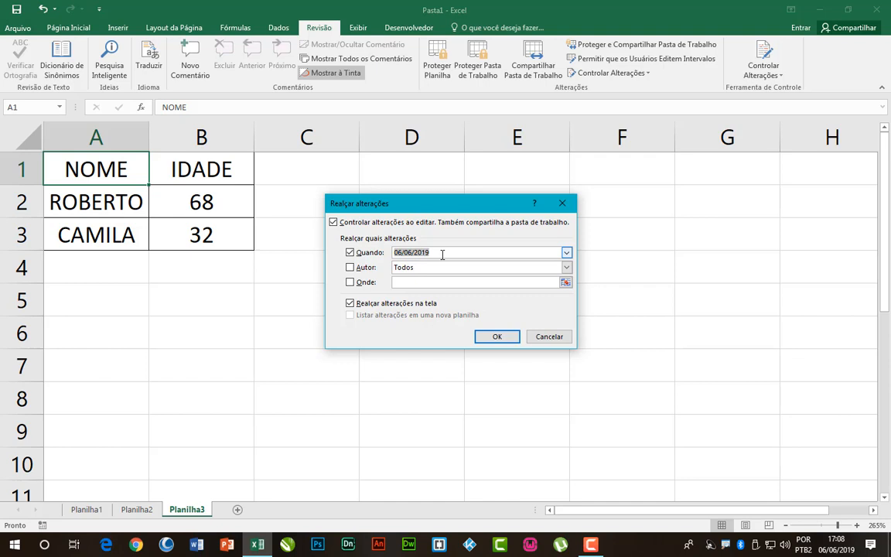
click(567, 253)
click(403, 272)
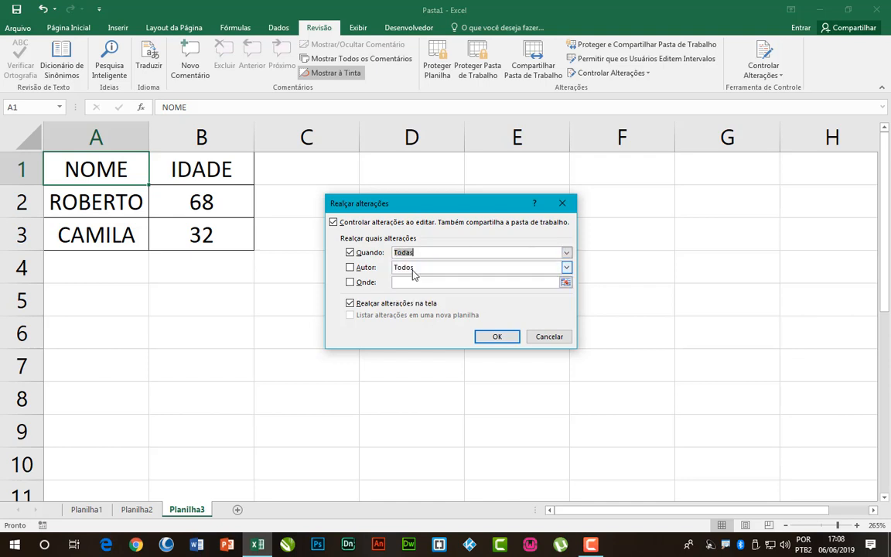
Step: Restrict change highlighting to author Todos and the range $A$1:$B$3, and apply the tracking settings
click(351, 270)
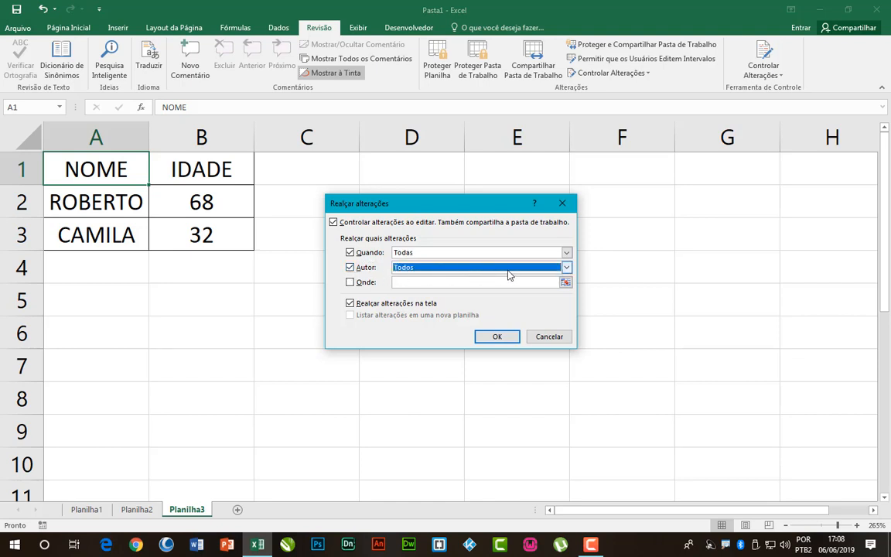
click(568, 268)
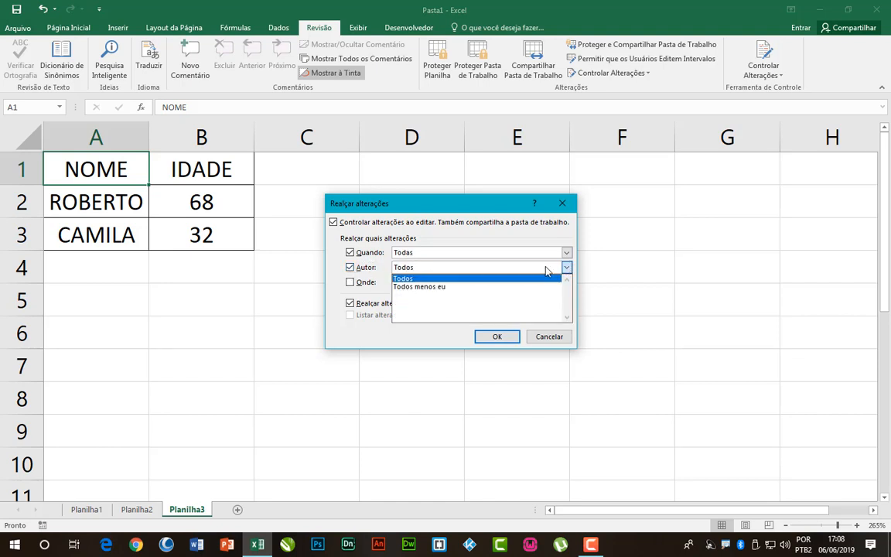
click(417, 280)
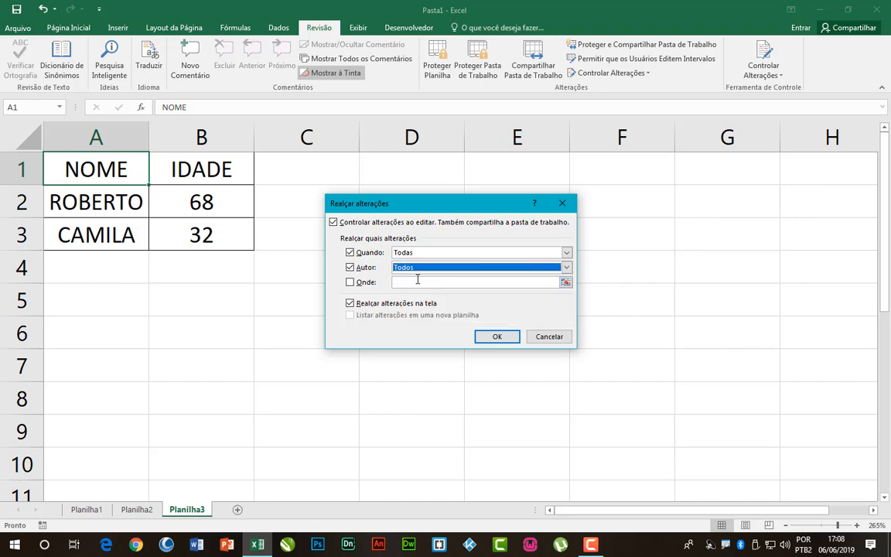
click(351, 284)
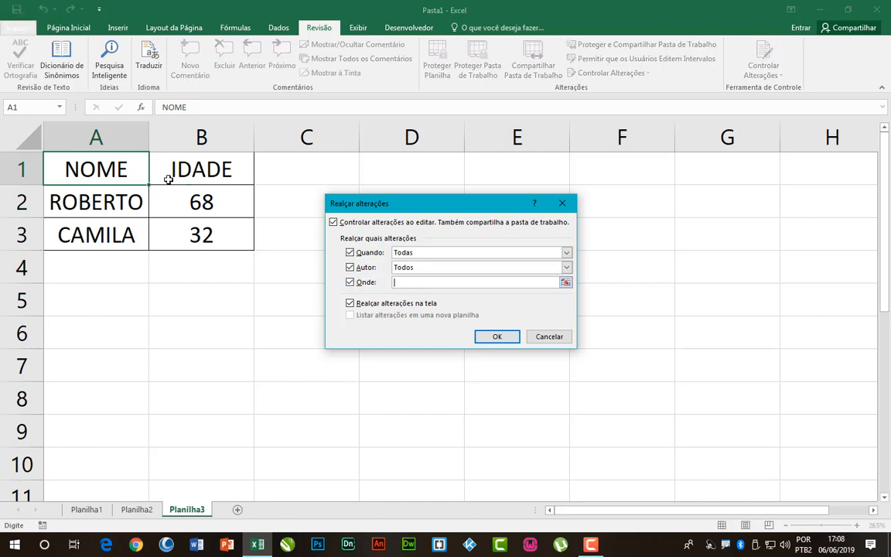
drag(93, 162, 203, 232)
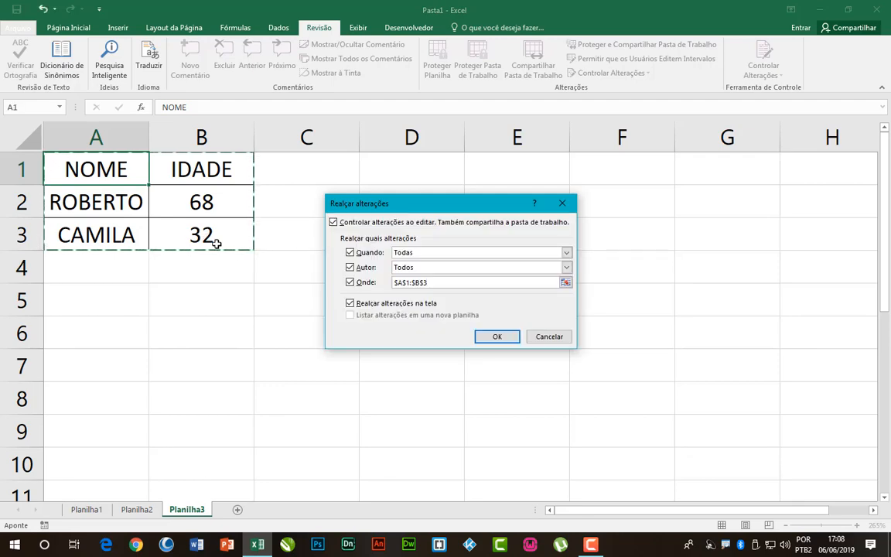
click(496, 338)
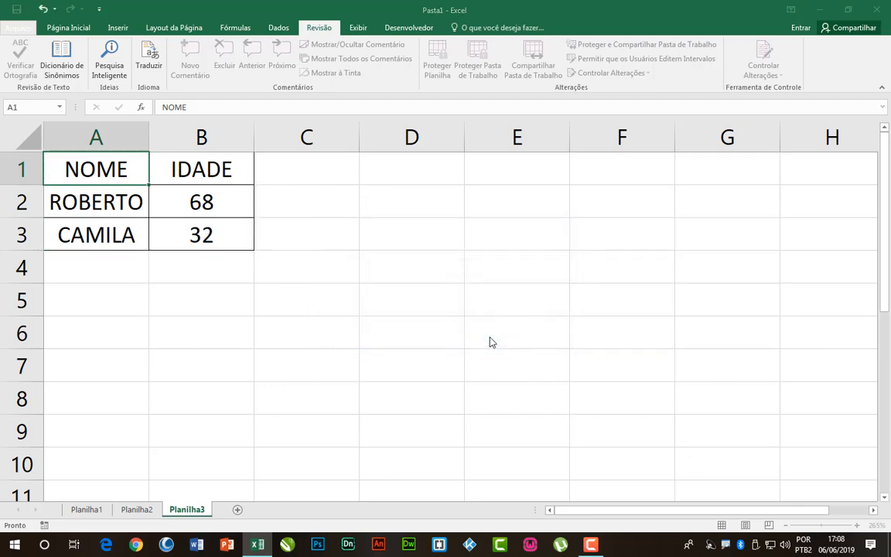
Step: Save the workbook as Pasta1 in the Área de Trabalho folder
drag(420, 137, 461, 186)
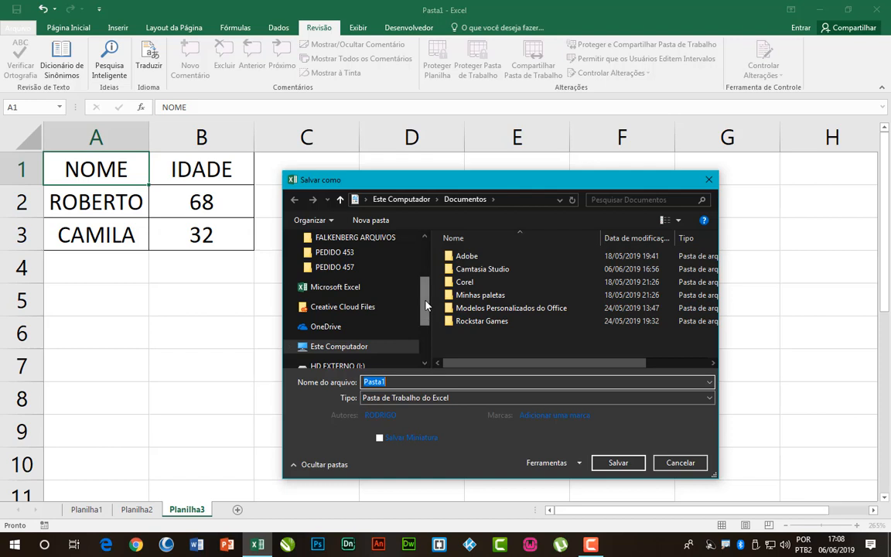
scroll(424, 294, up, 3)
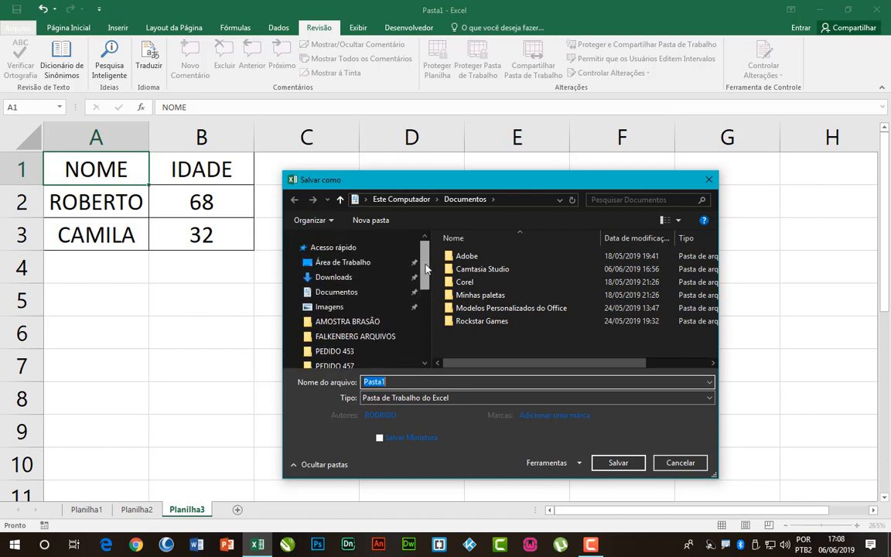
click(342, 262)
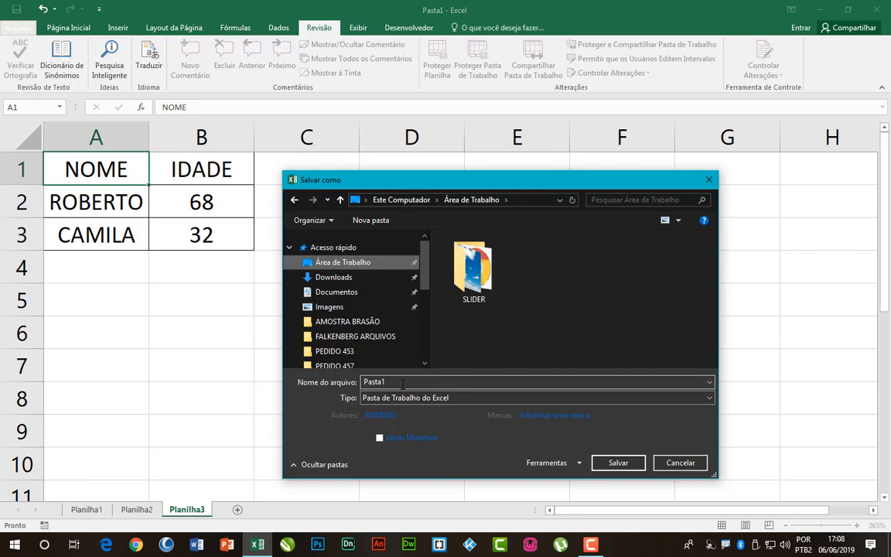
click(617, 463)
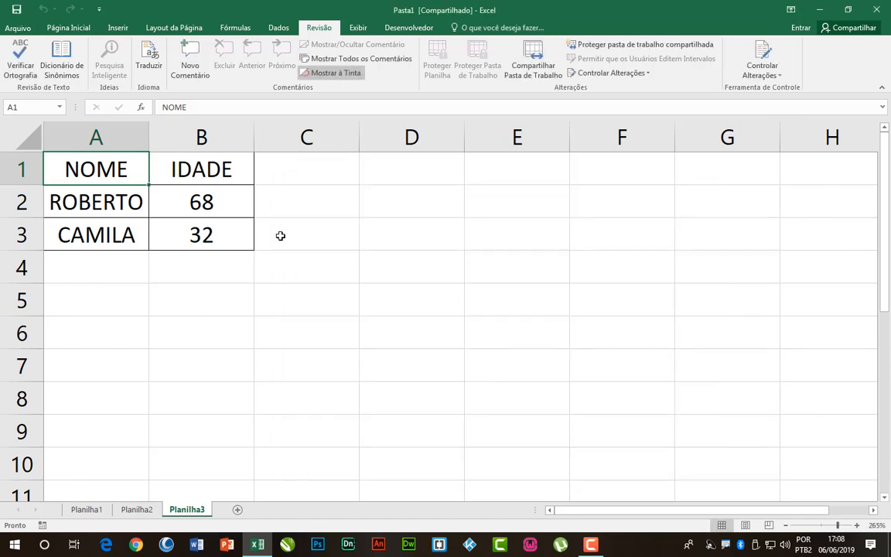
click(339, 255)
click(177, 242)
click(145, 198)
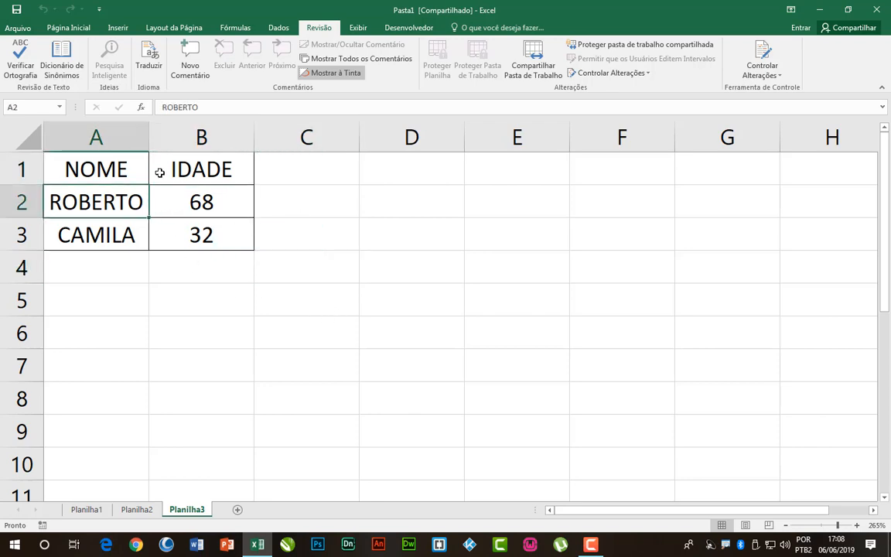
click(159, 172)
click(207, 246)
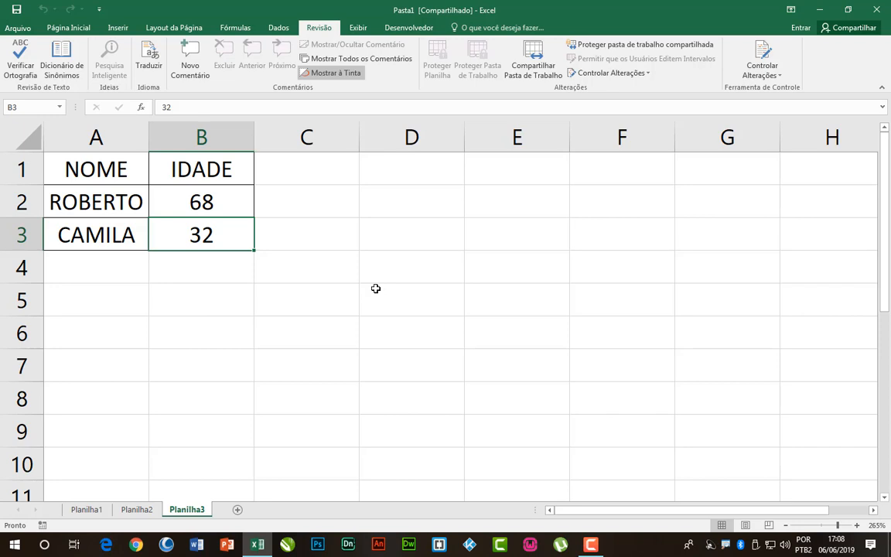
Step: Change the tracked ages by entering 45 in cell B2 and 25 in cell B3
click(203, 200)
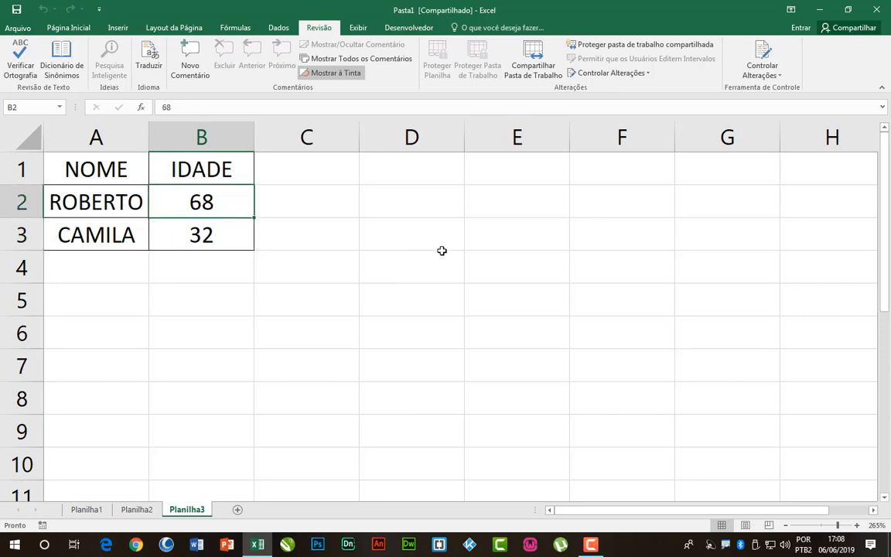
text(45)
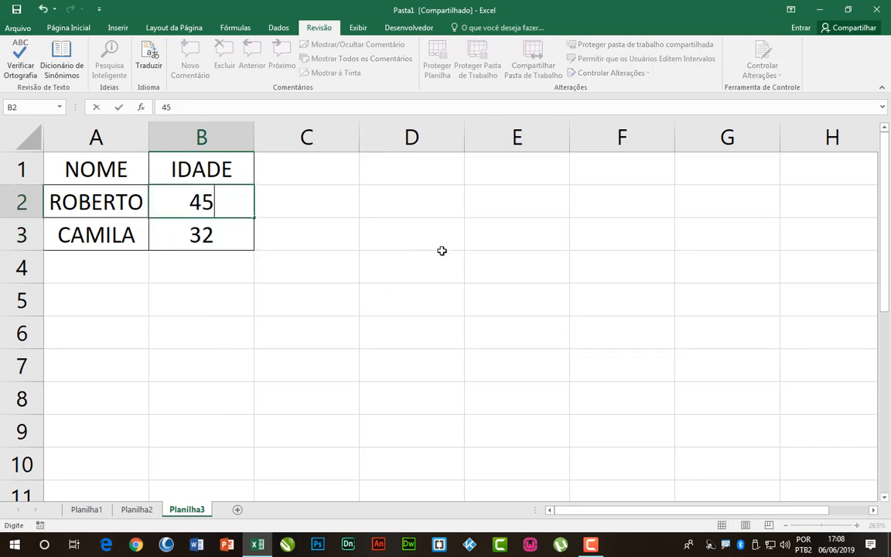
key(Return)
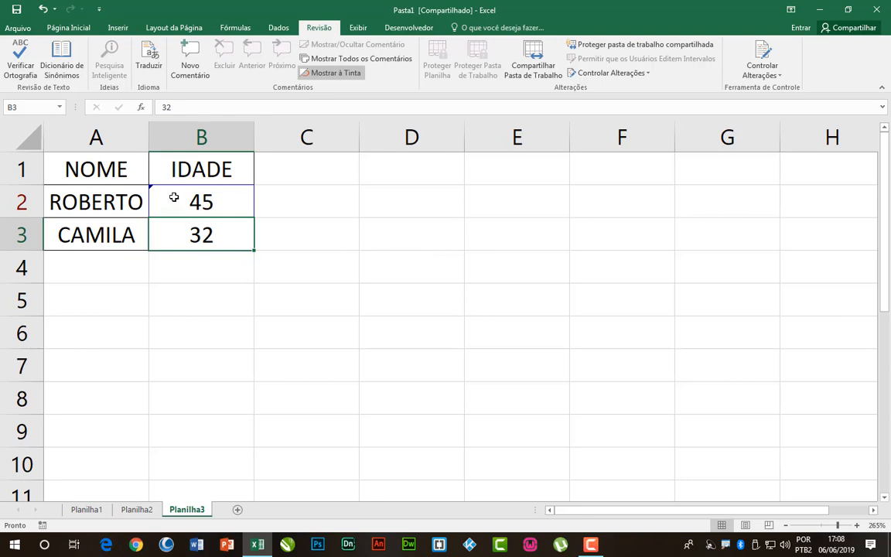
mouse_move(173, 202)
text(25)
key(Return)
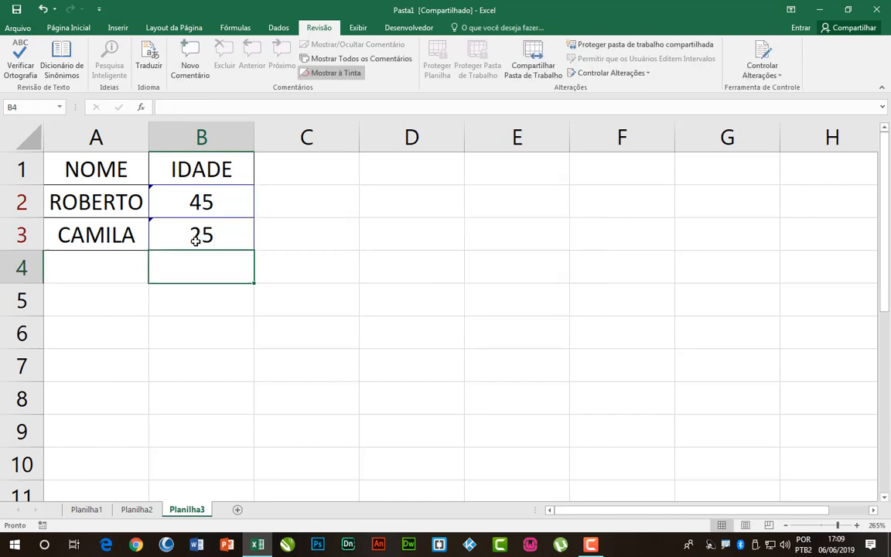
Step: Review the change notes on the edited ages in B3 and B2, and check the neighbouring name and header cells
key(Up)
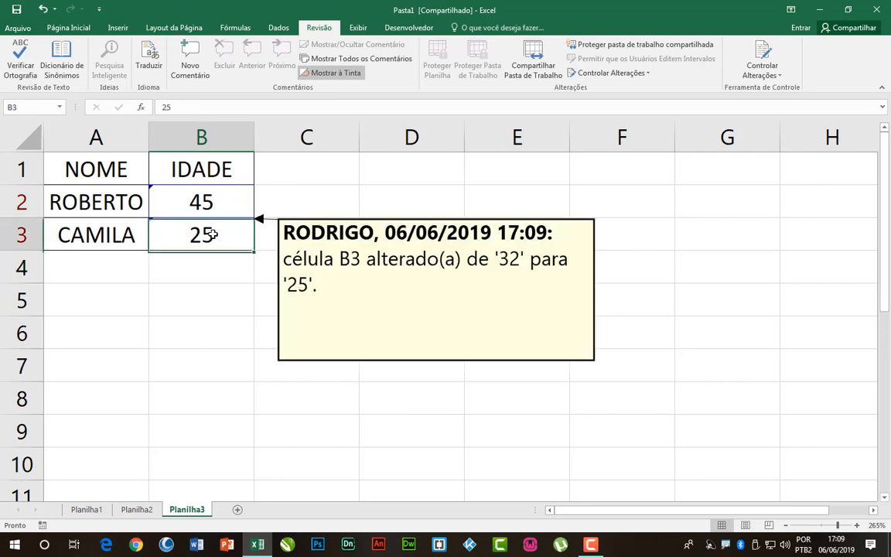
key(Up)
click(95, 201)
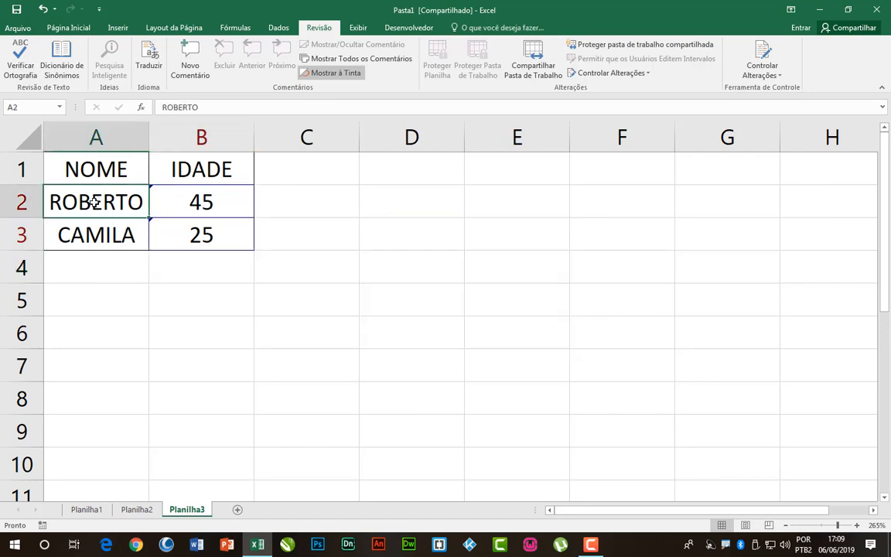
click(95, 229)
click(107, 170)
click(201, 168)
click(181, 238)
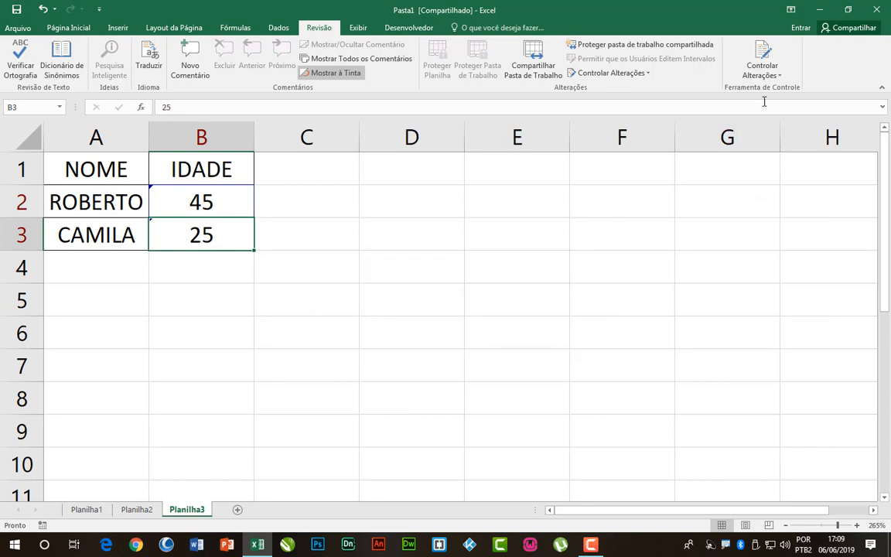
Step: Save the workbook and accept the tracked changes to B2 and B3, filtering for Não revisada, author Todos and range $A$1:$B$3
click(766, 74)
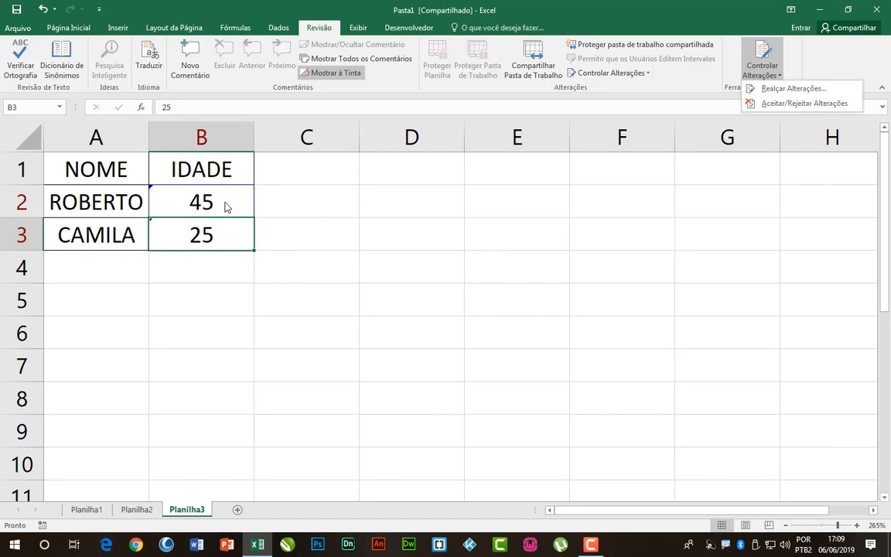
click(775, 104)
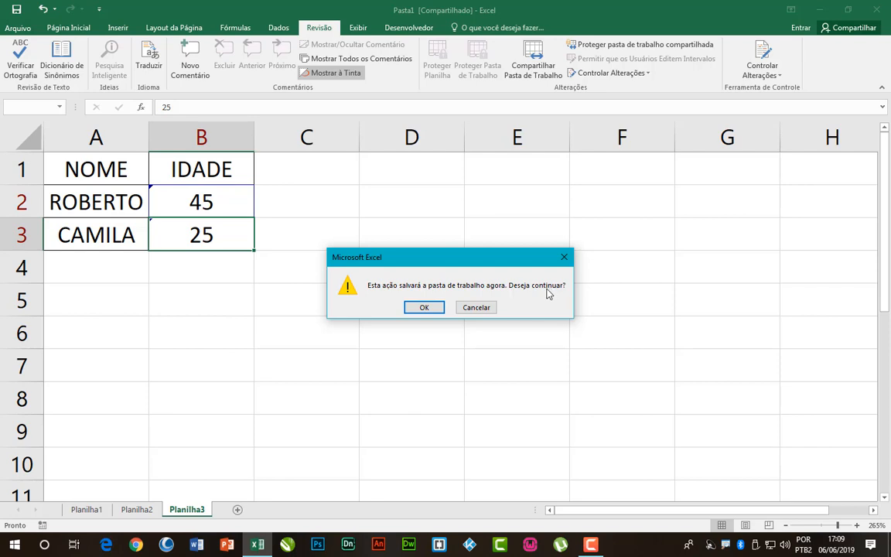
click(418, 308)
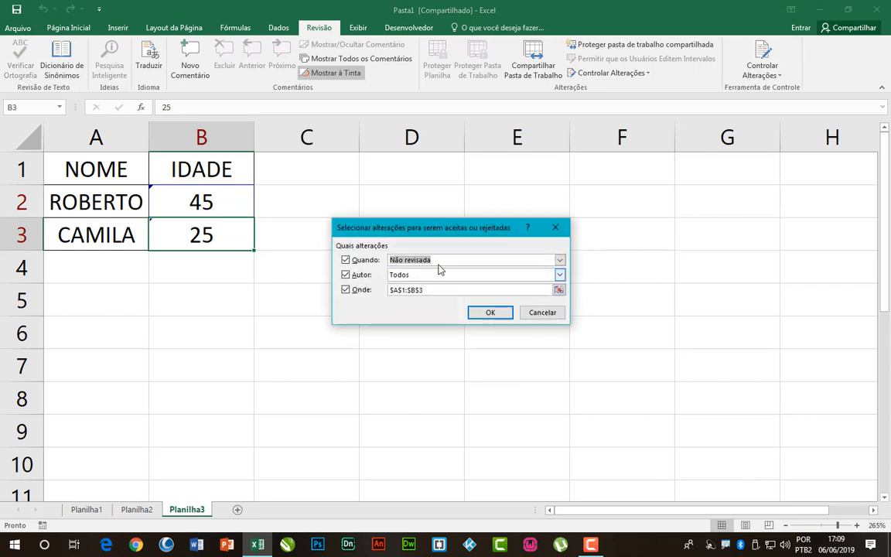
drag(446, 233, 539, 223)
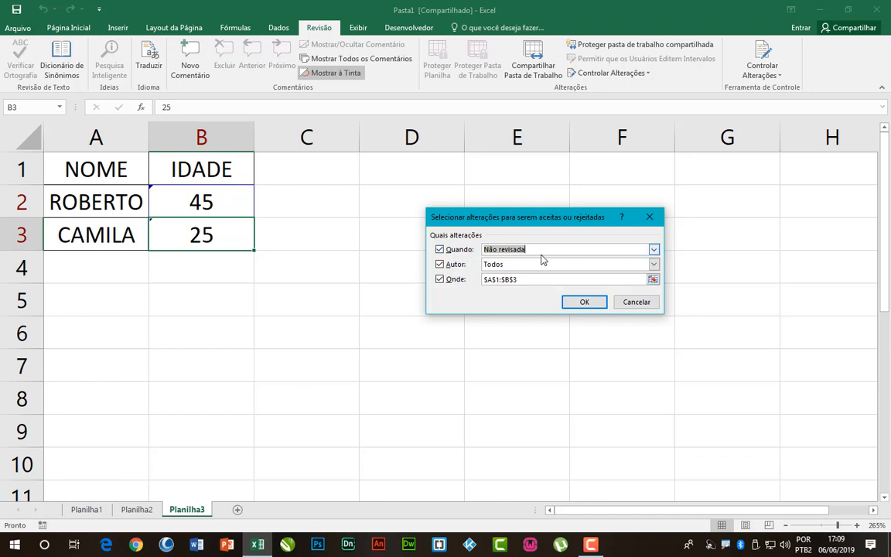
click(584, 302)
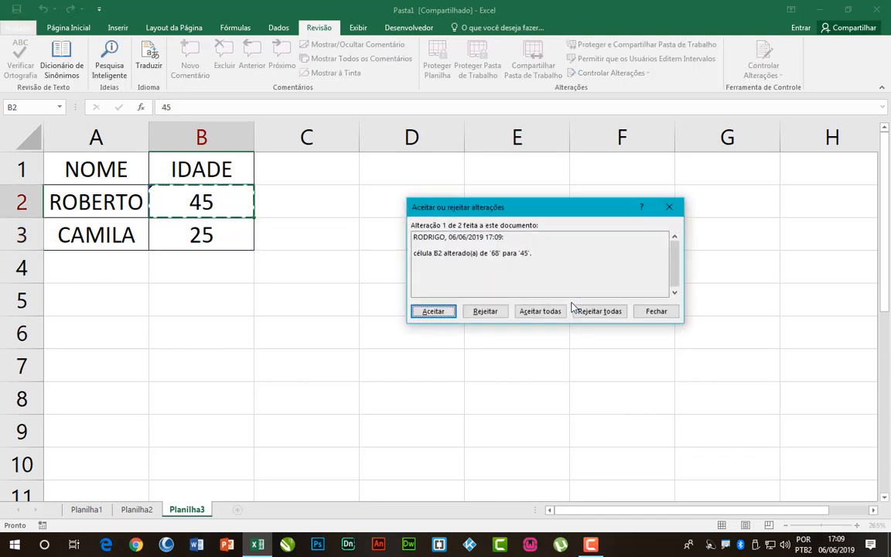
drag(532, 205, 437, 209)
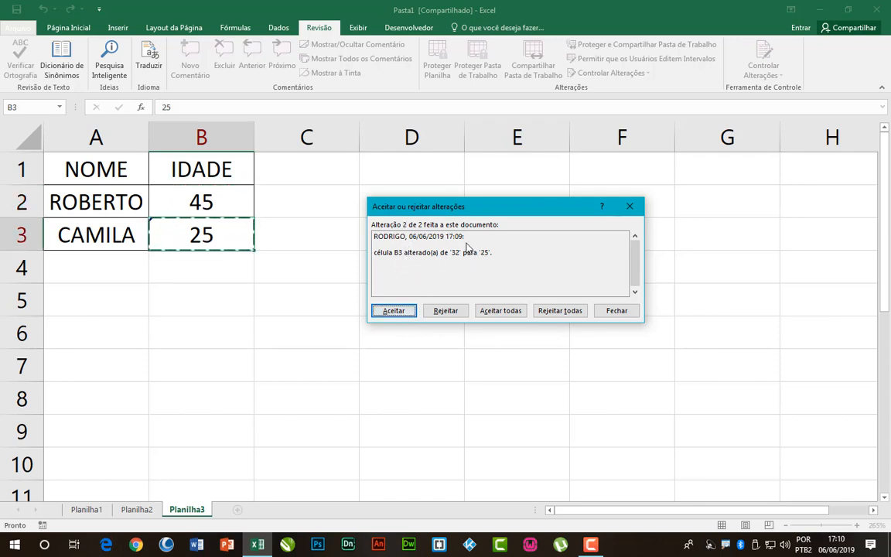
click(394, 312)
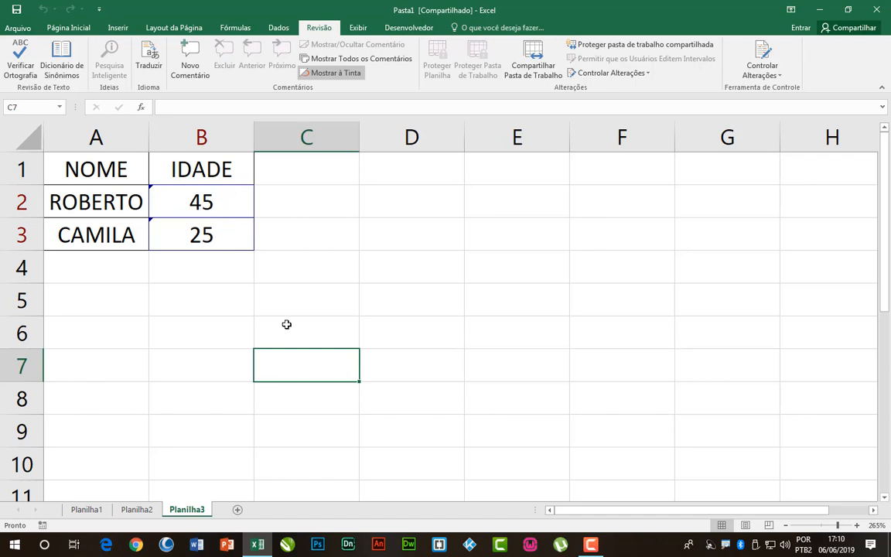
Step: List all tracked changes for $A$1:$B$3 on a new worksheet, keeping on-screen highlighting enabled
click(771, 78)
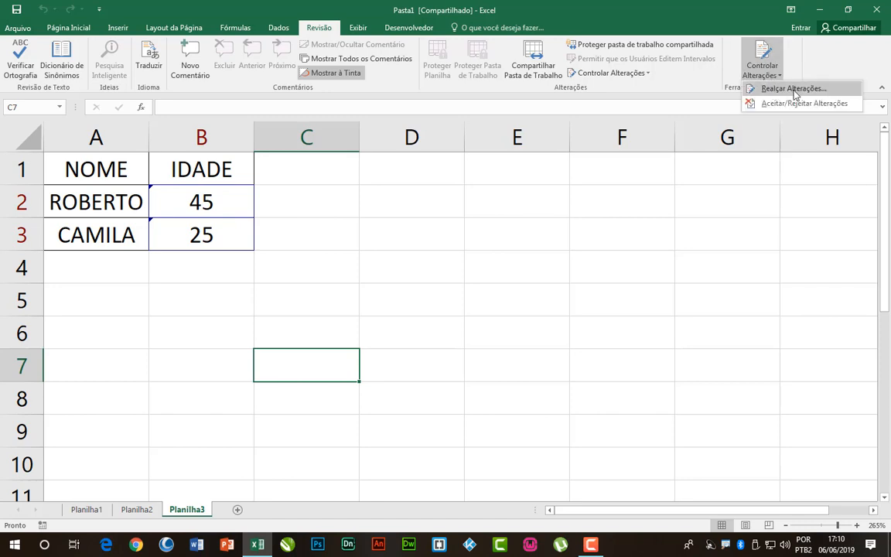
click(786, 89)
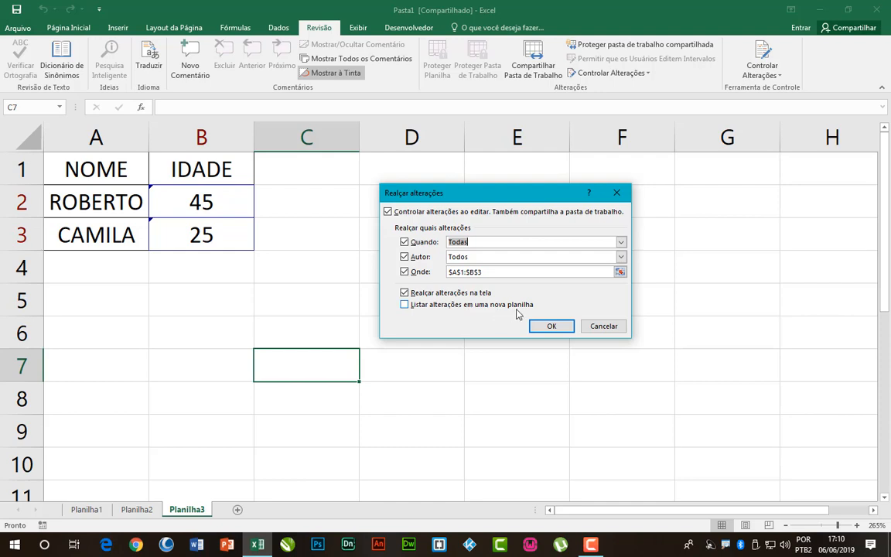
click(404, 306)
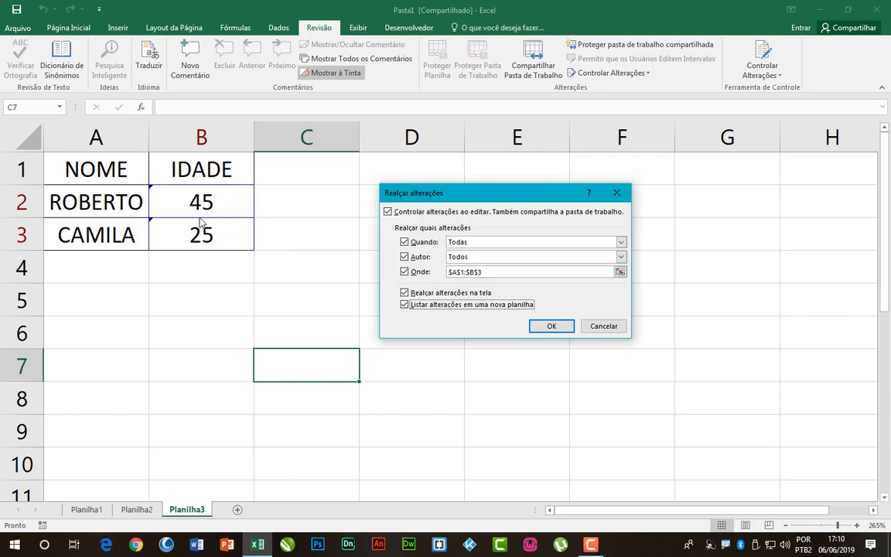
click(550, 327)
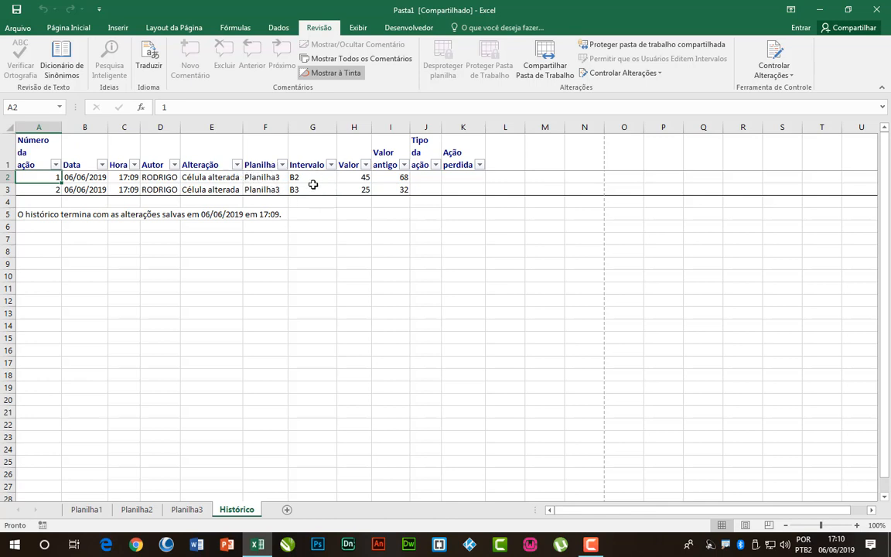
Step: Examine the Histórico sheet's column headings and the new and old values recorded for the first change
click(365, 179)
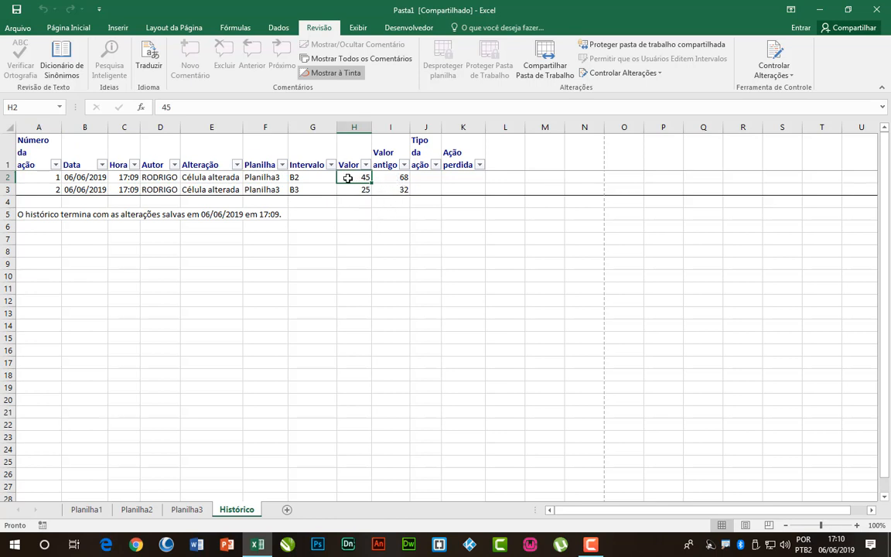
click(395, 177)
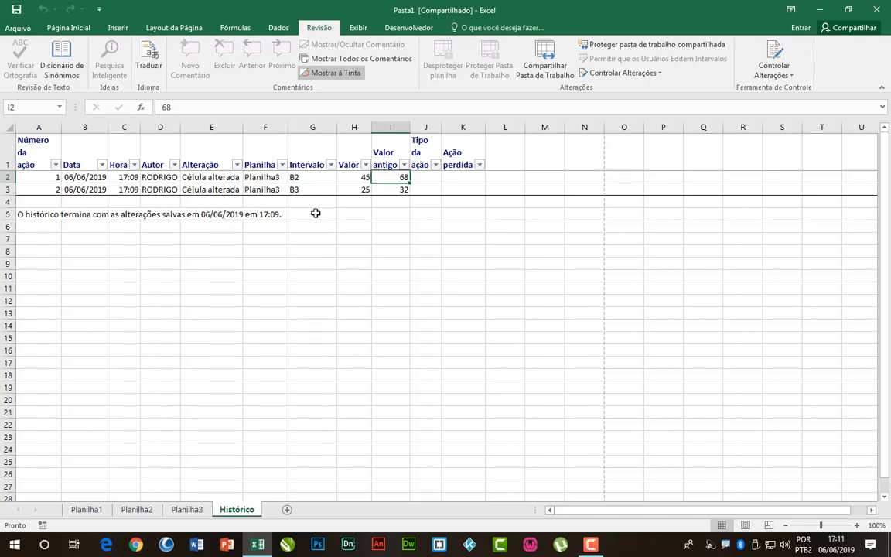
drag(40, 141, 438, 152)
click(196, 276)
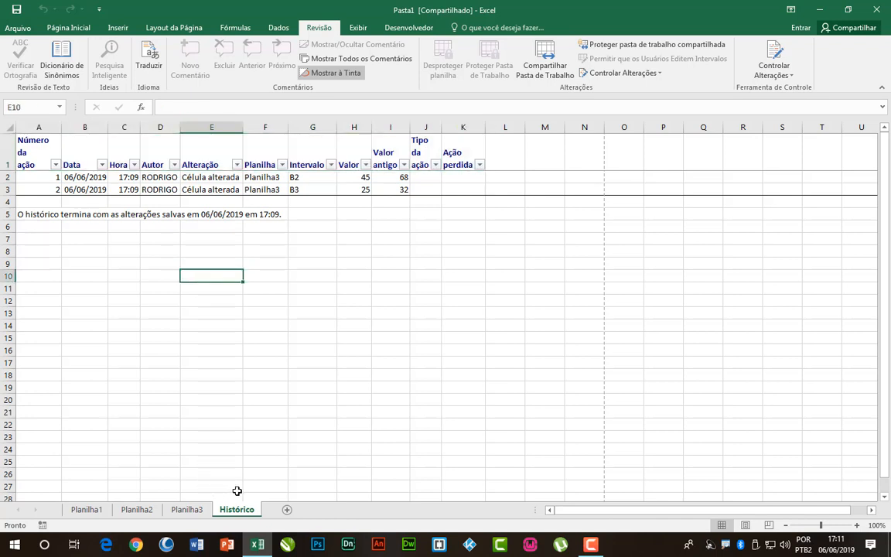
click(327, 312)
click(325, 249)
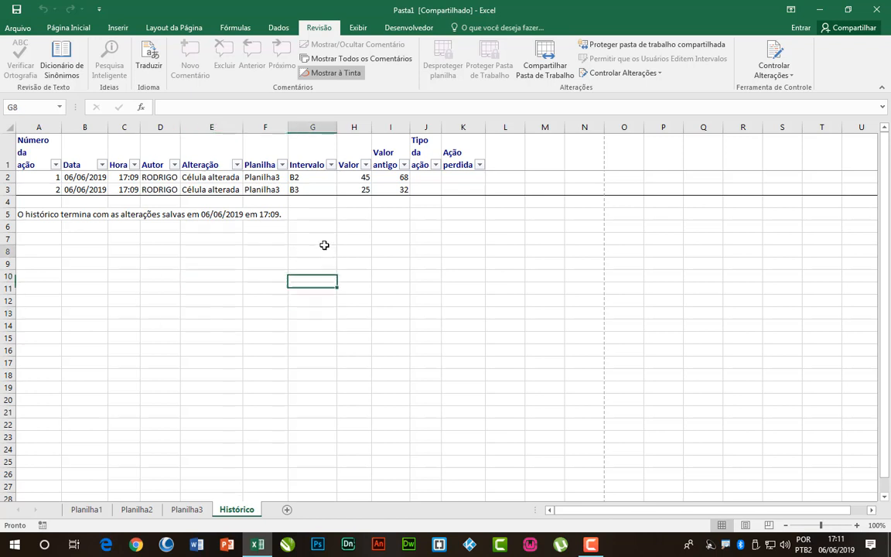
Step: Add a new blank worksheet after the Histórico sheet
click(286, 511)
ctrl+scroll(248, 296, up, 5)
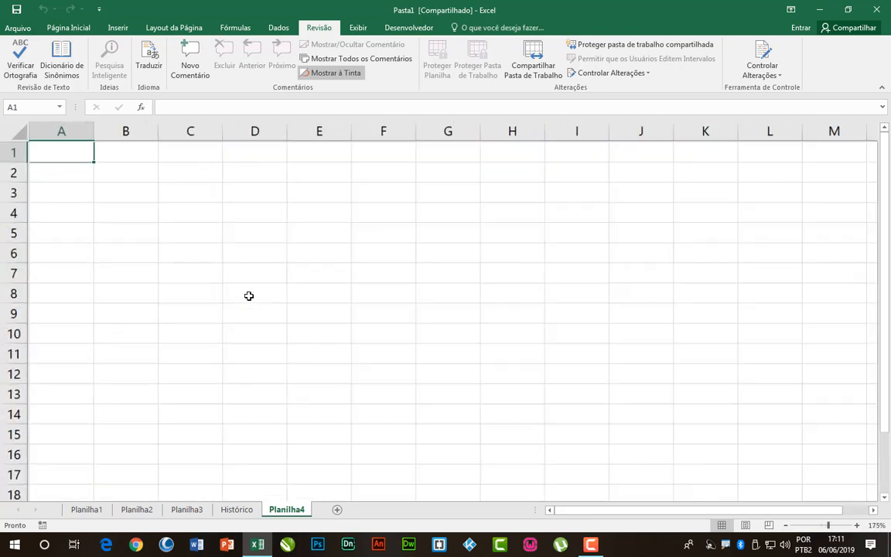
ctrl+scroll(249, 297, up, 4)
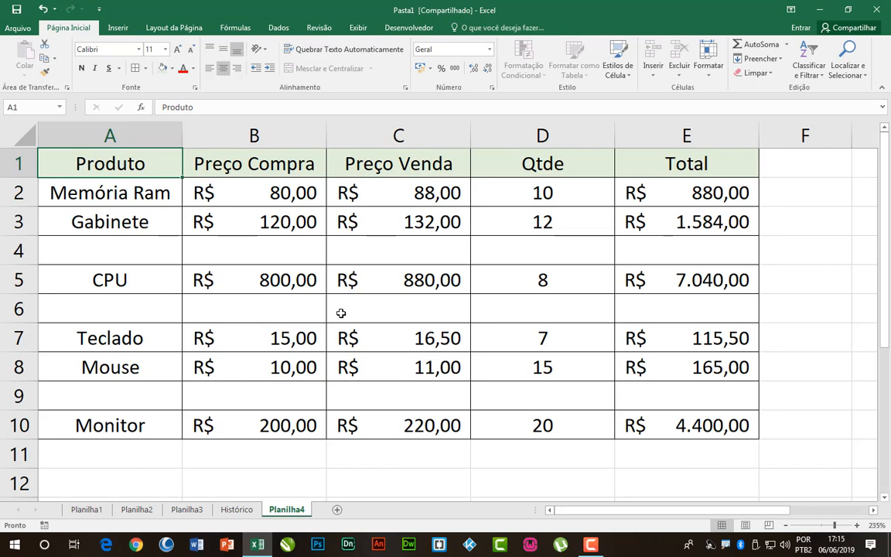
Step: Inspect the blank rows 4, 6 and 9 in the product table on Planilha4
drag(124, 251, 644, 257)
drag(97, 312, 635, 312)
drag(113, 396, 651, 398)
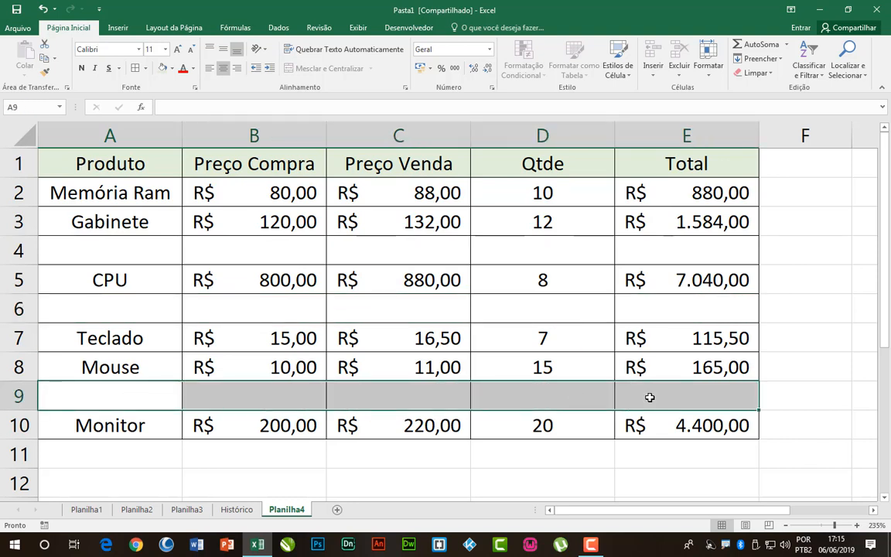
drag(113, 244, 402, 243)
click(549, 244)
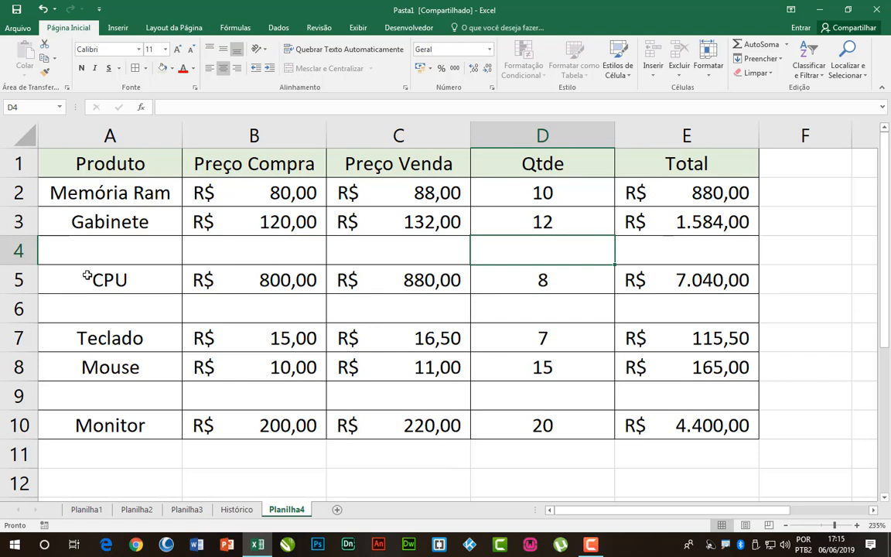
click(676, 252)
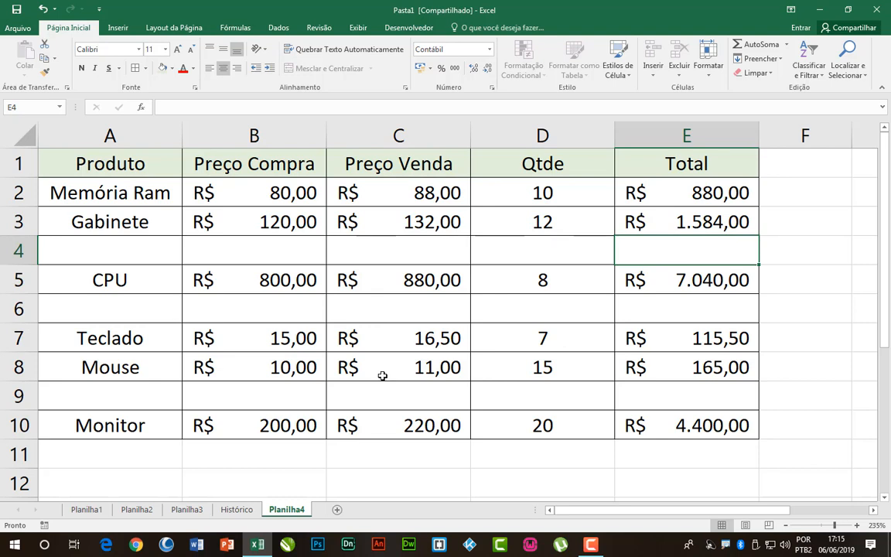
Step: Select only the blank cells within the product table A1:E10, using Go To Special with the Em branco option
drag(122, 165, 713, 413)
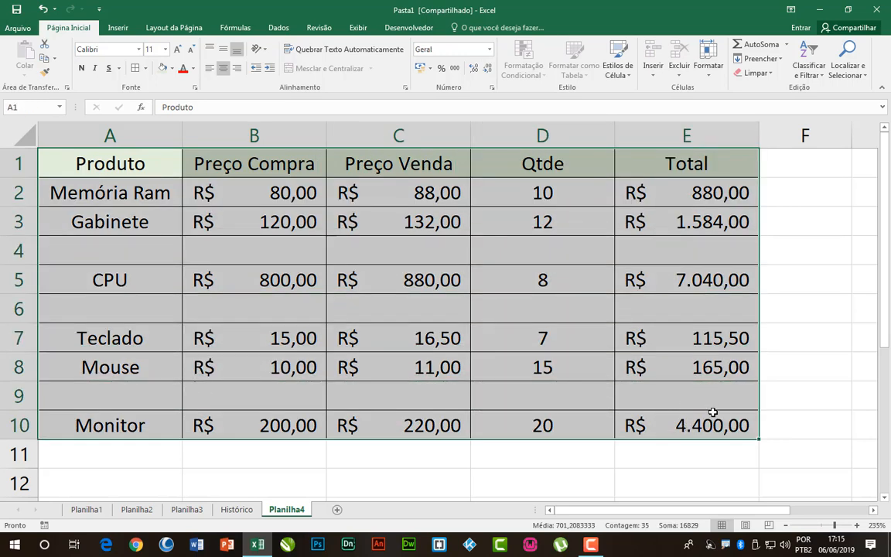
key(F5)
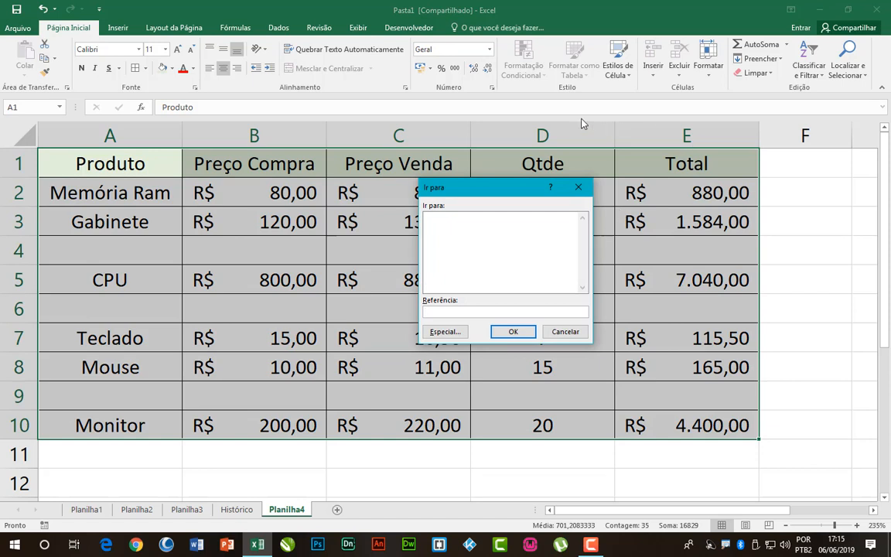
drag(460, 188, 447, 220)
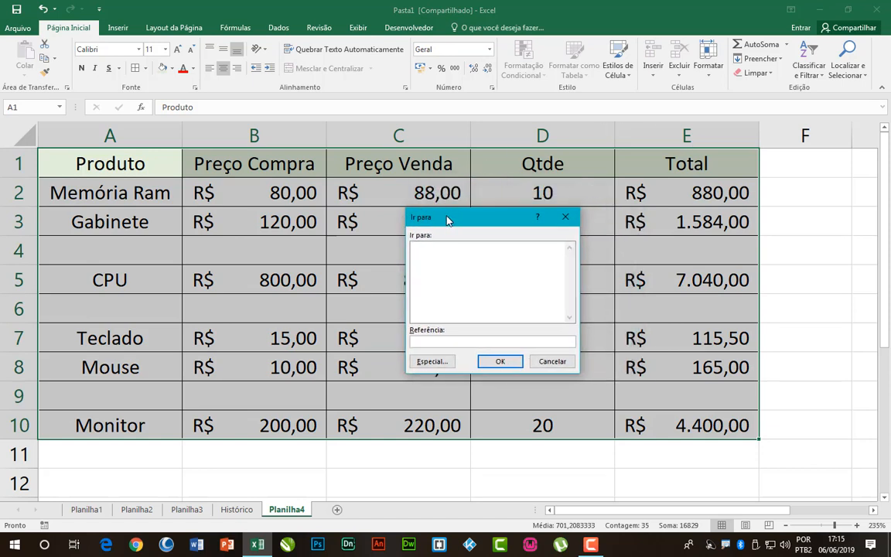
click(432, 362)
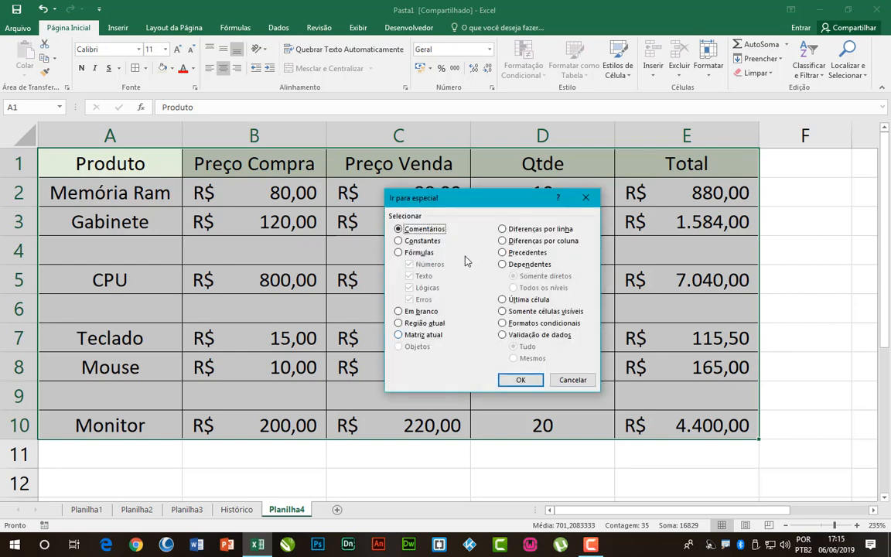
drag(472, 201, 565, 167)
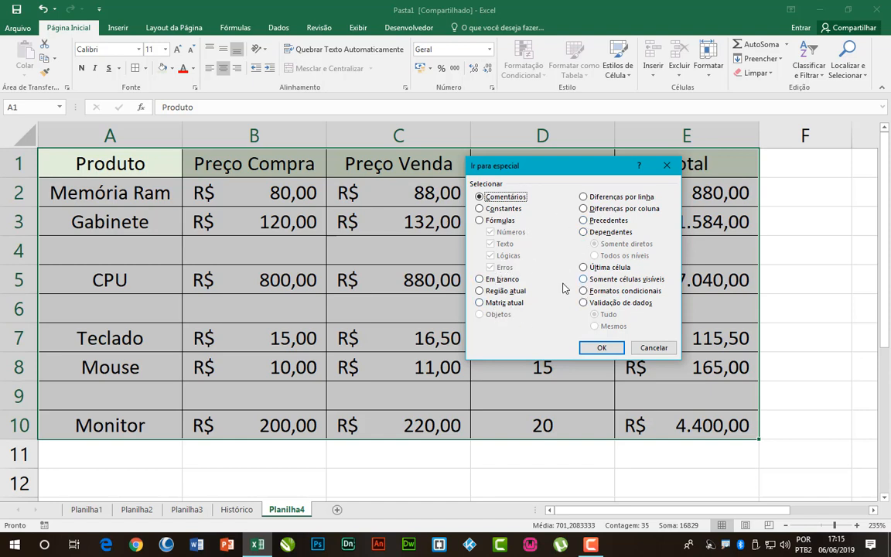
click(481, 280)
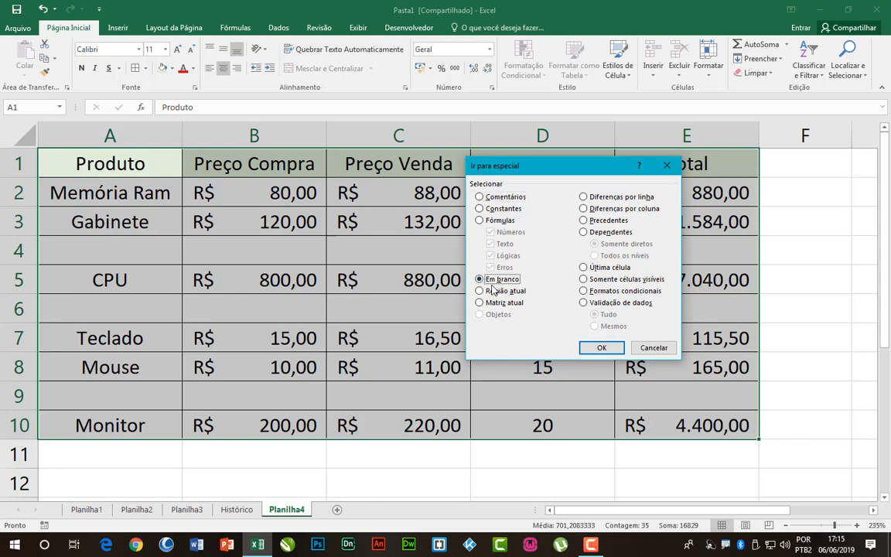
click(601, 348)
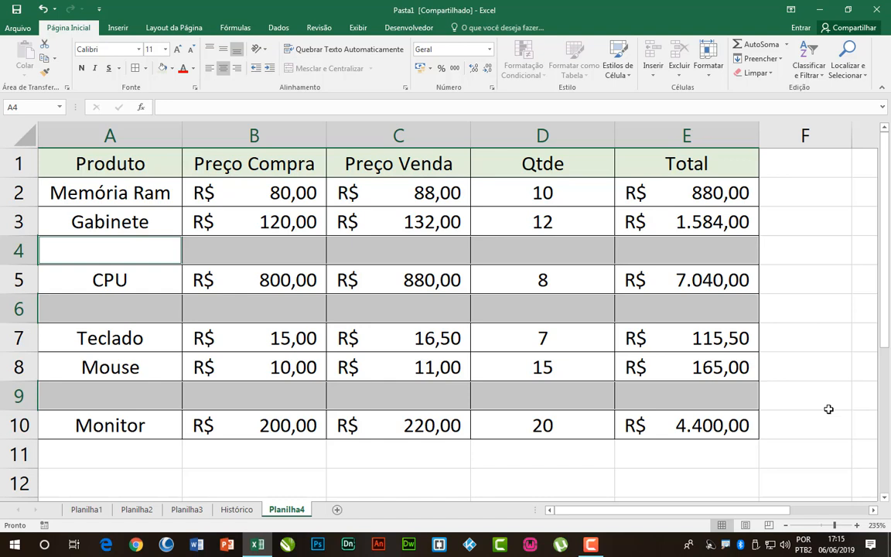
Step: Delete the entire rows containing the selected blank cells from the product table, and clear the selection by returning to A1
key(ctrl+minus)
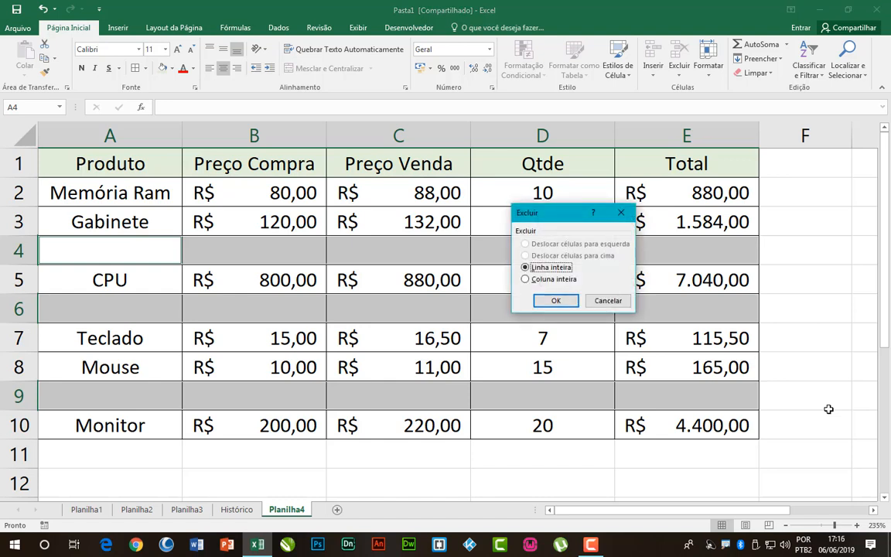
drag(533, 209, 512, 195)
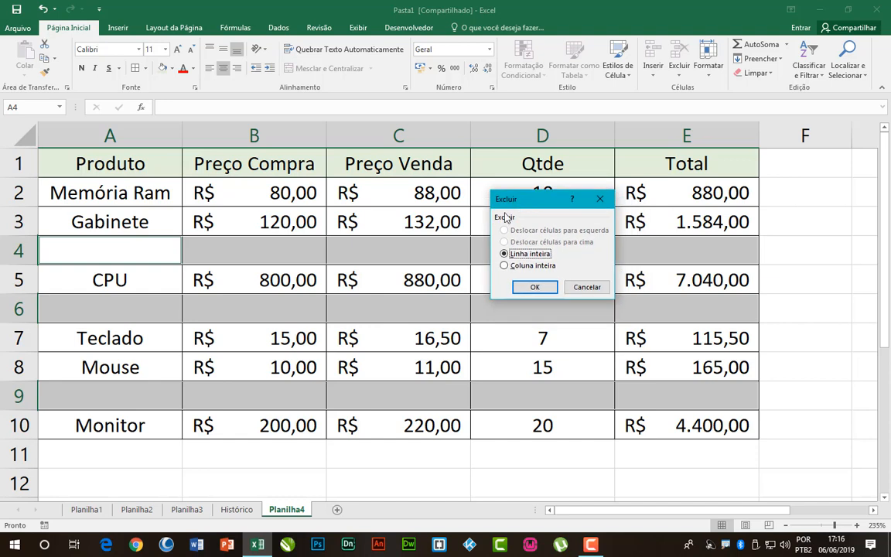
click(533, 288)
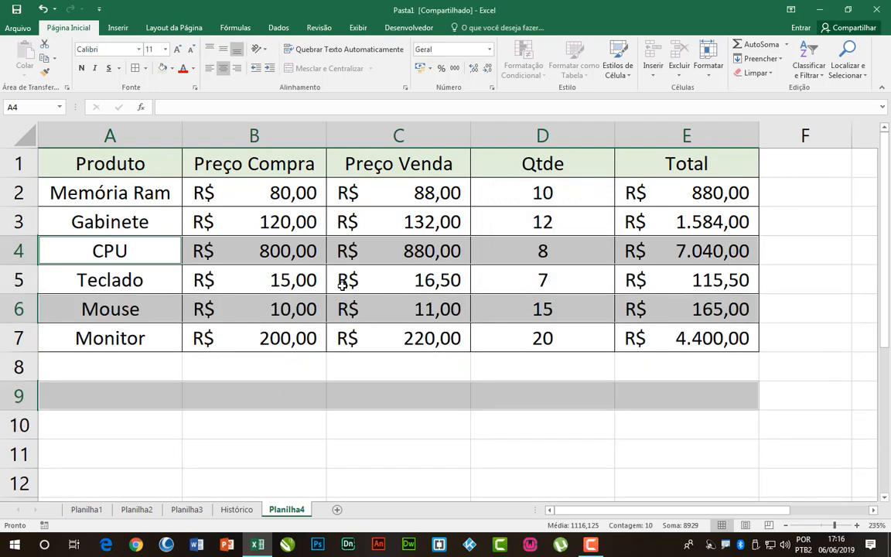
click(390, 281)
click(362, 158)
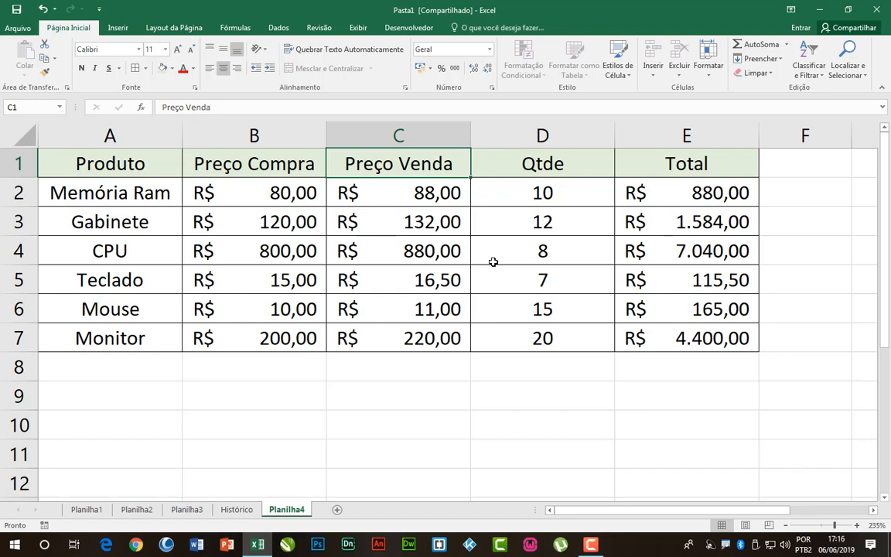
click(125, 155)
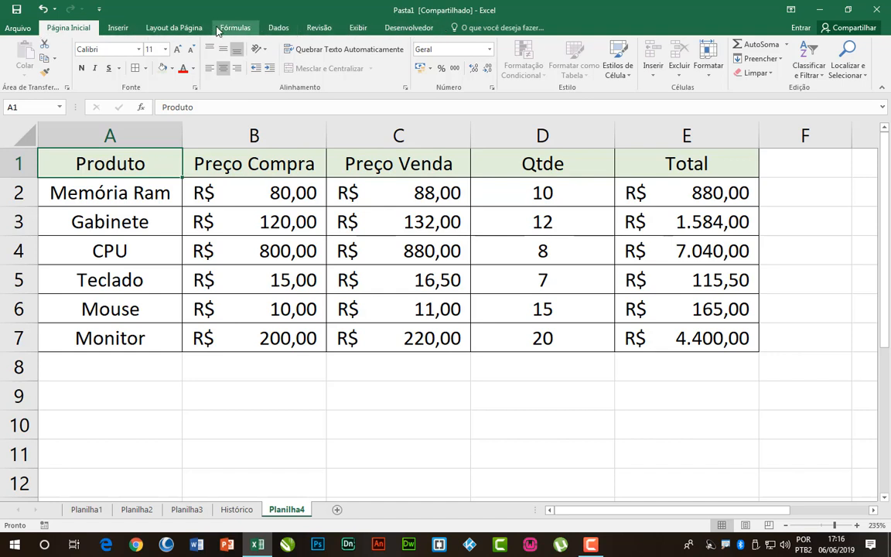
click(318, 28)
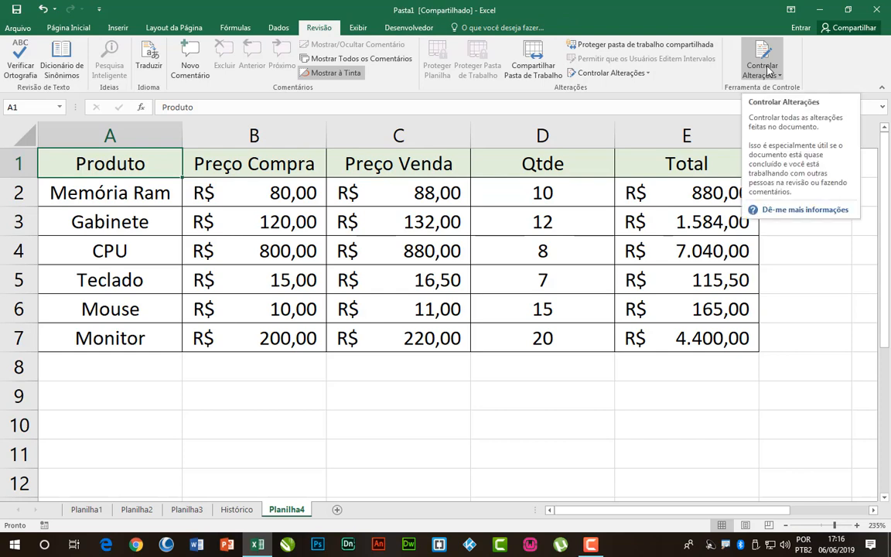
scroll(313, 30, down, 1)
click(406, 29)
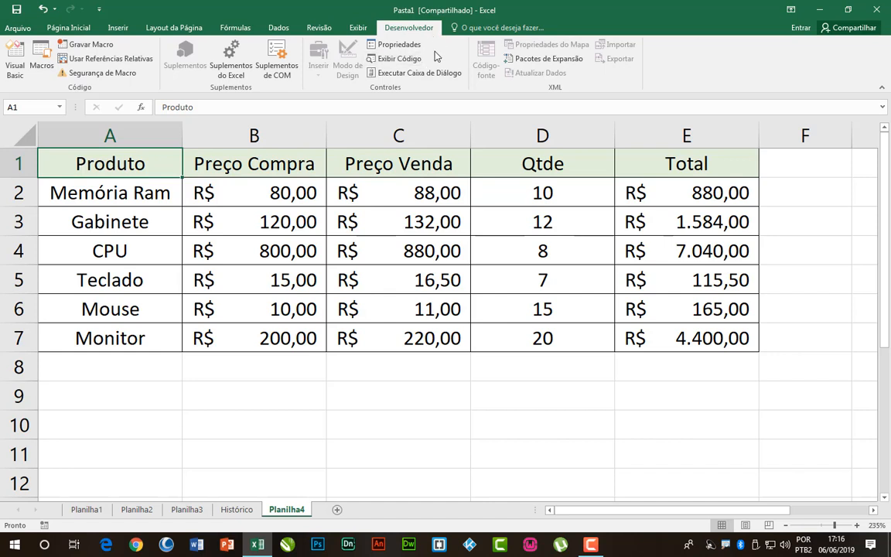
Step: Create a new custom ribbon tab between Suplementos and Remoção de Plano de Fundo in the ribbon customization options
click(17, 29)
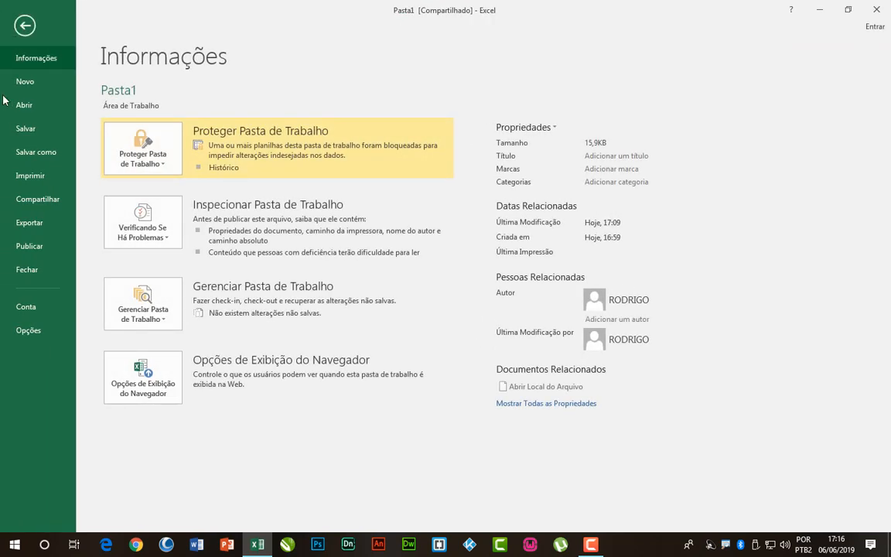
click(28, 330)
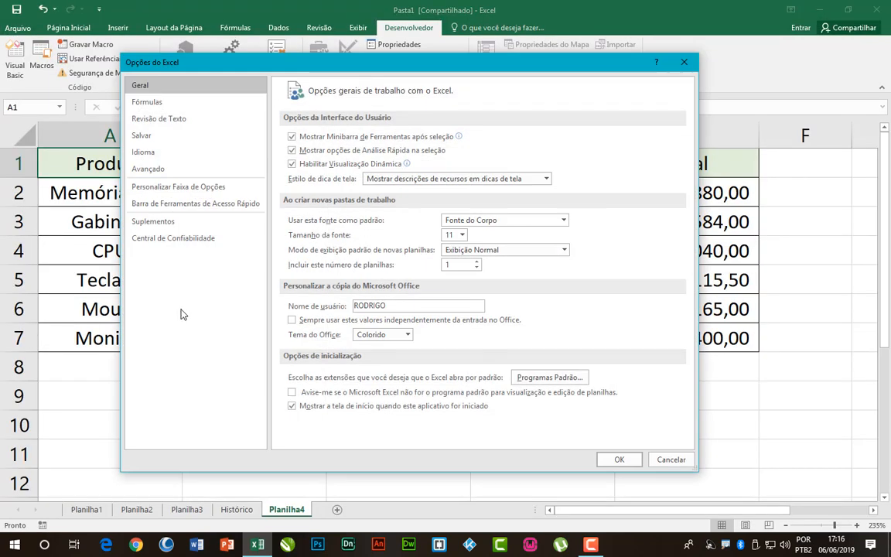
click(194, 188)
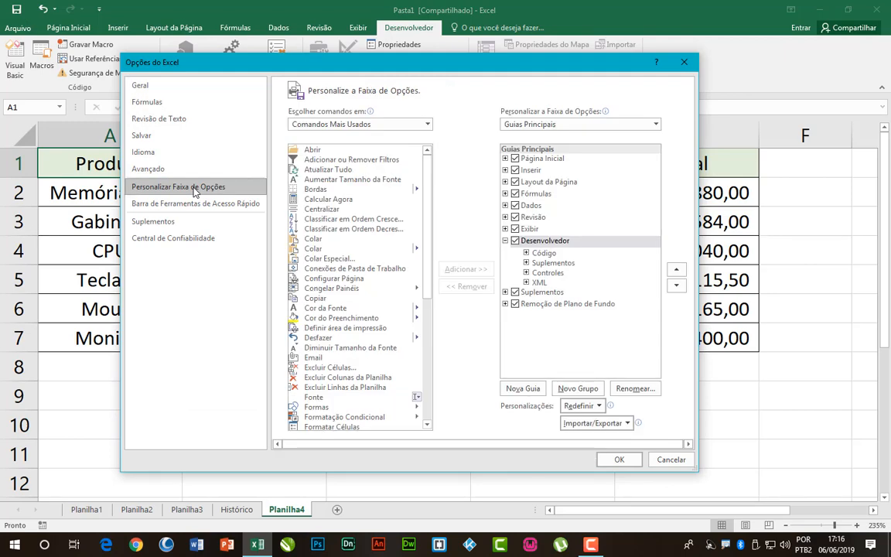
click(506, 241)
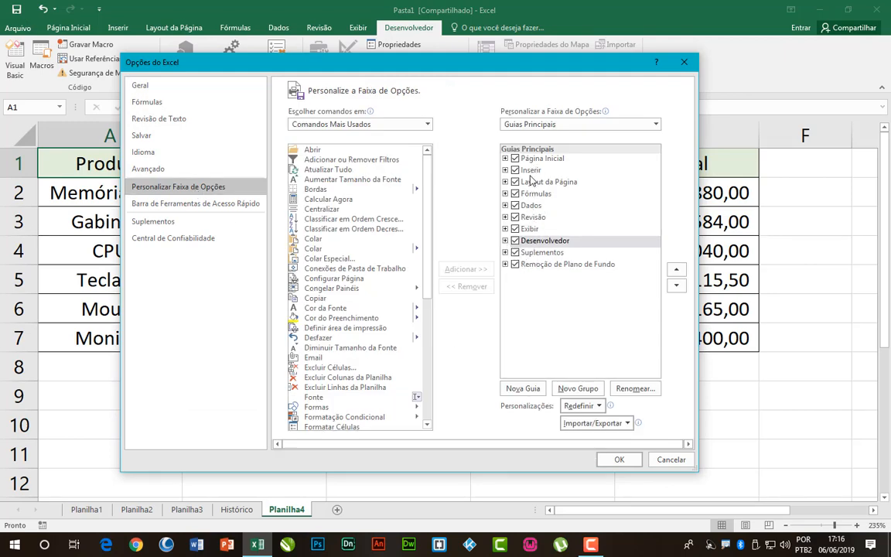
click(538, 265)
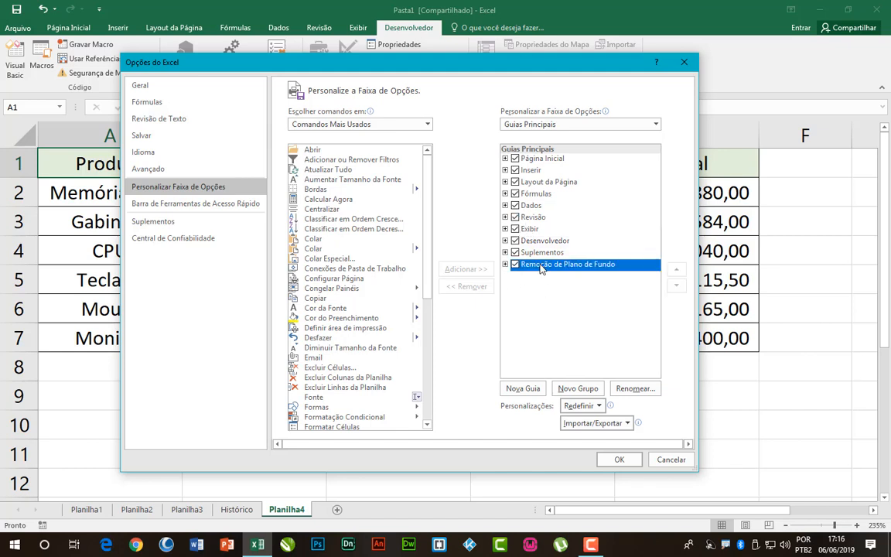
click(523, 389)
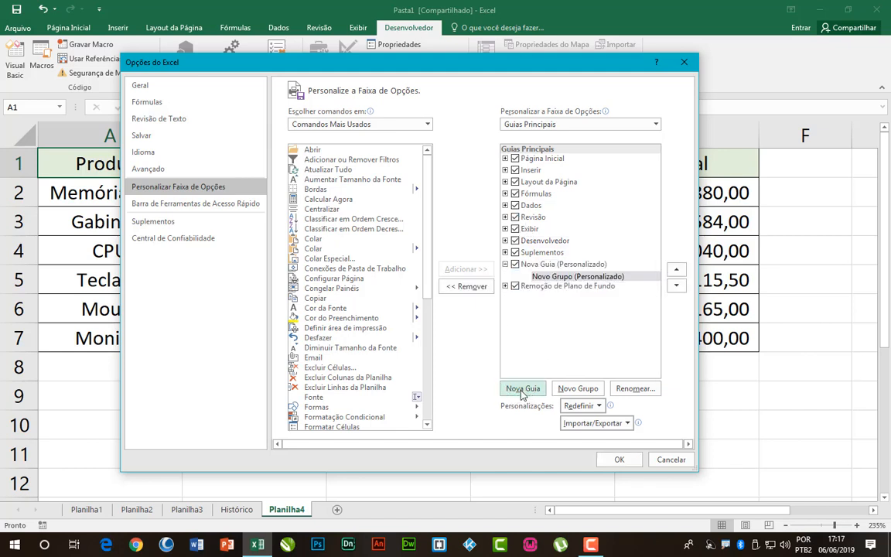
Step: Rename the new custom ribbon tab as Minhas principais ferramentas
click(551, 265)
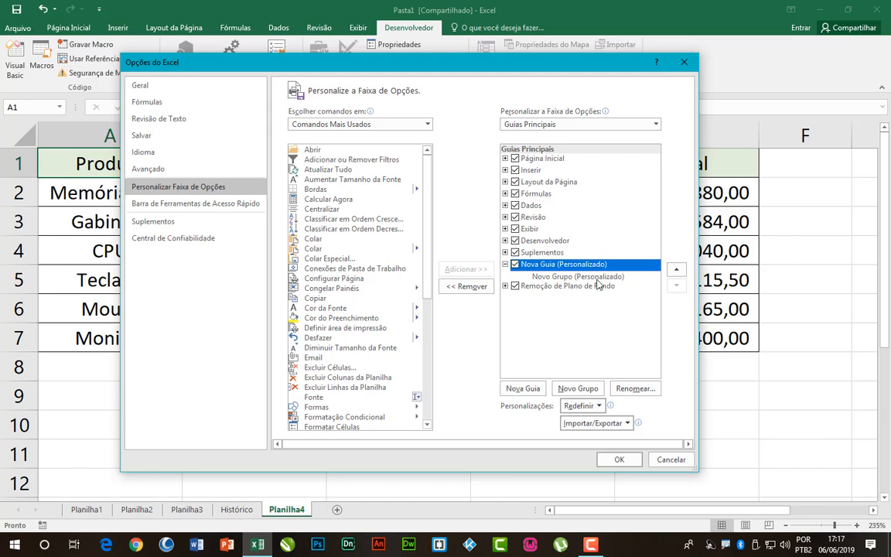
click(636, 390)
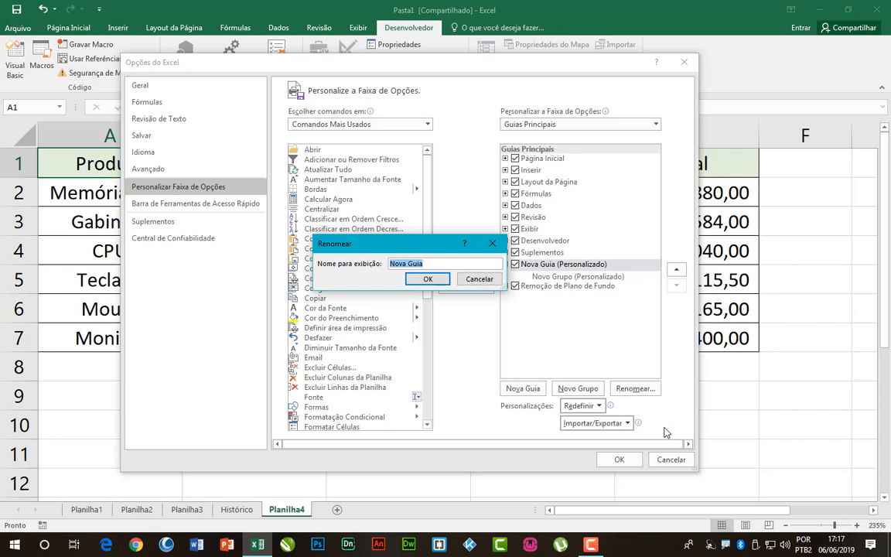
text(Minhas principais ferramentas)
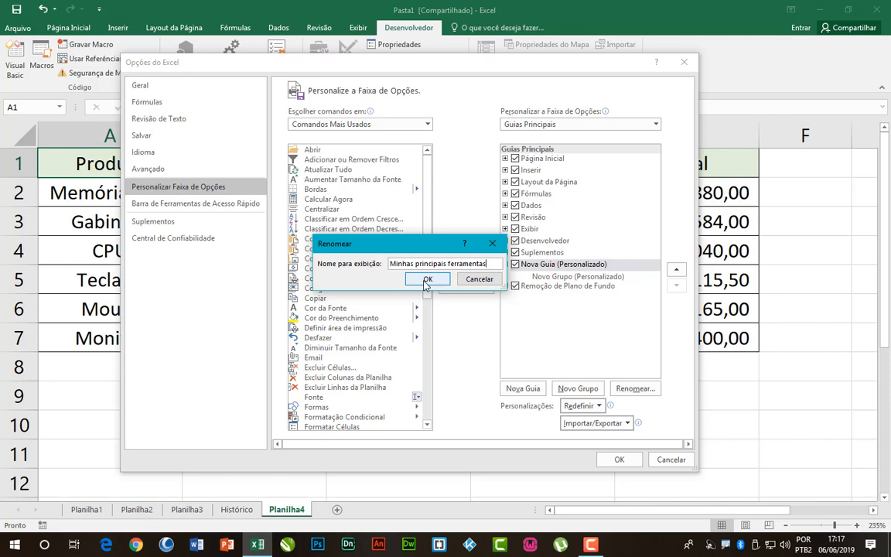
click(427, 280)
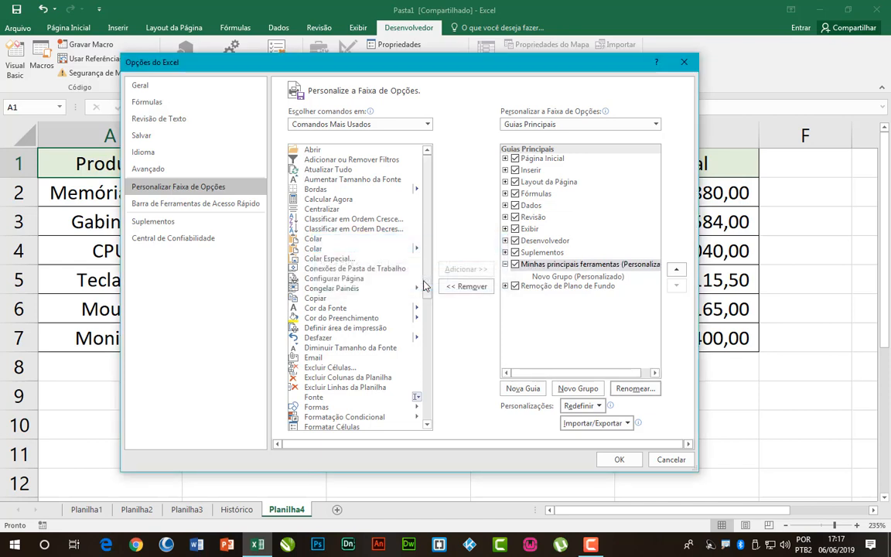
Step: Rename the new group inside the Minhas principais ferramentas tab as Teste
click(558, 277)
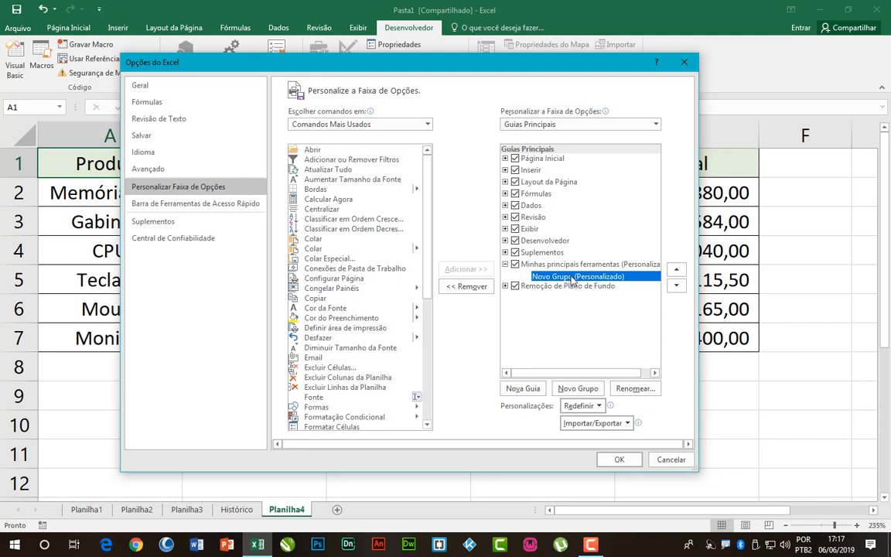
click(635, 390)
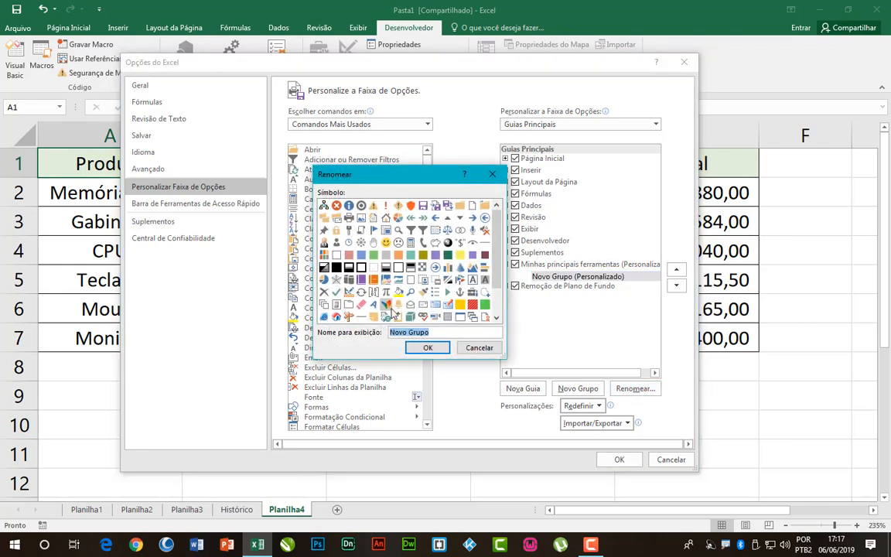
click(390, 332)
drag(390, 332, 442, 332)
text(Teste)
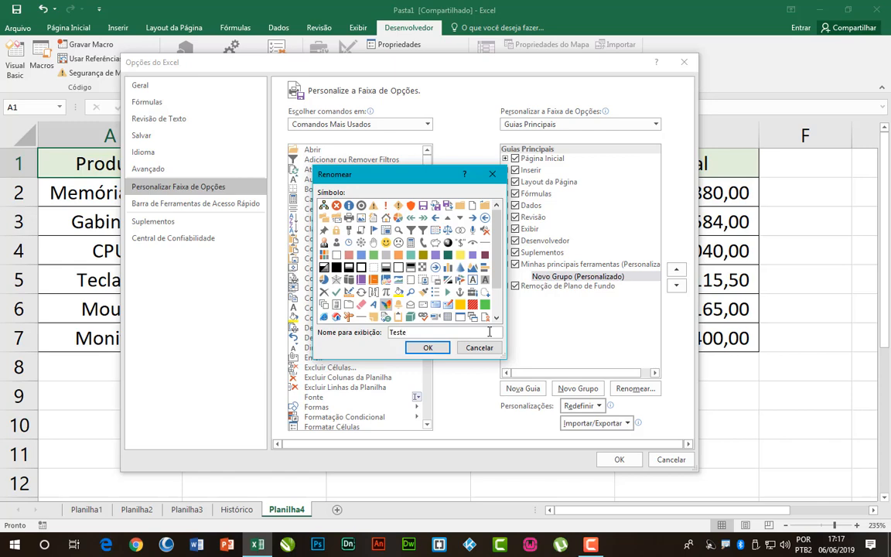
click(424, 349)
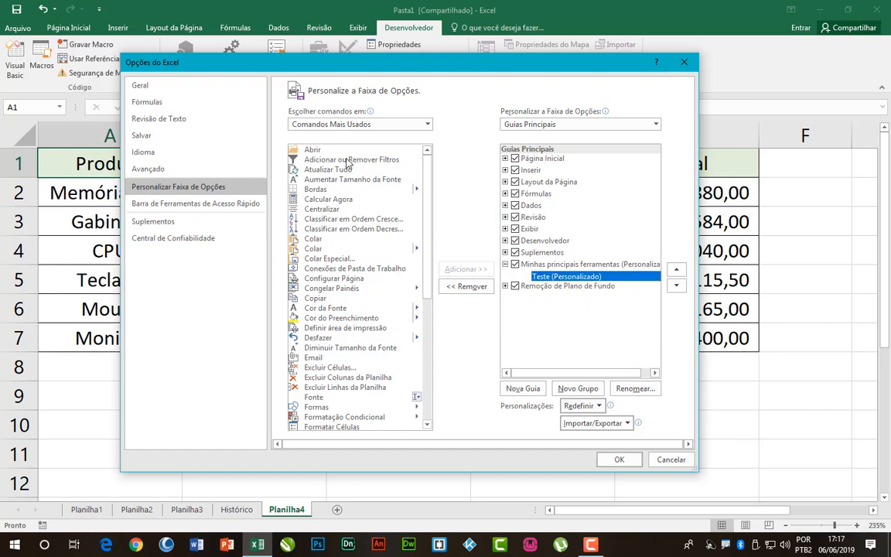
Step: Add the Bordas, Colar (with submenu) and Cor da Fonte commands to the Teste group
drag(425, 206, 430, 186)
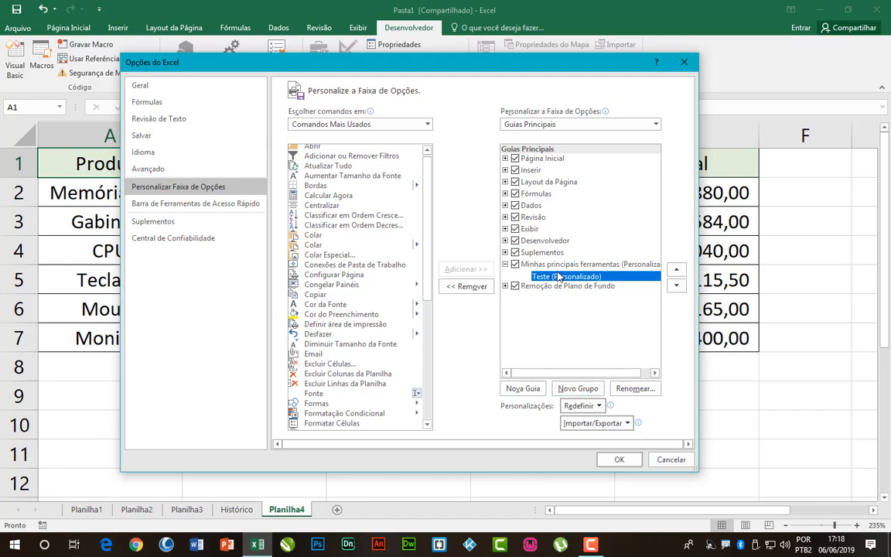
scroll(385, 192, up, 1)
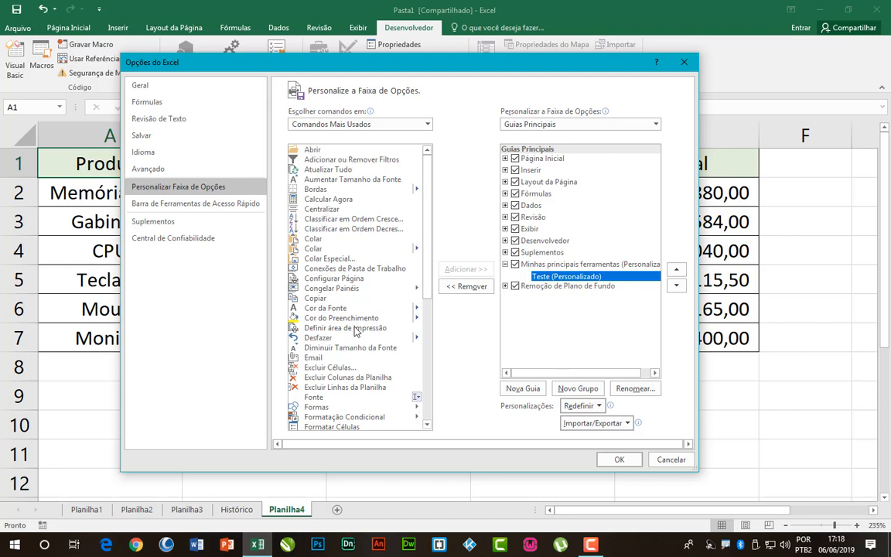
click(317, 190)
click(462, 270)
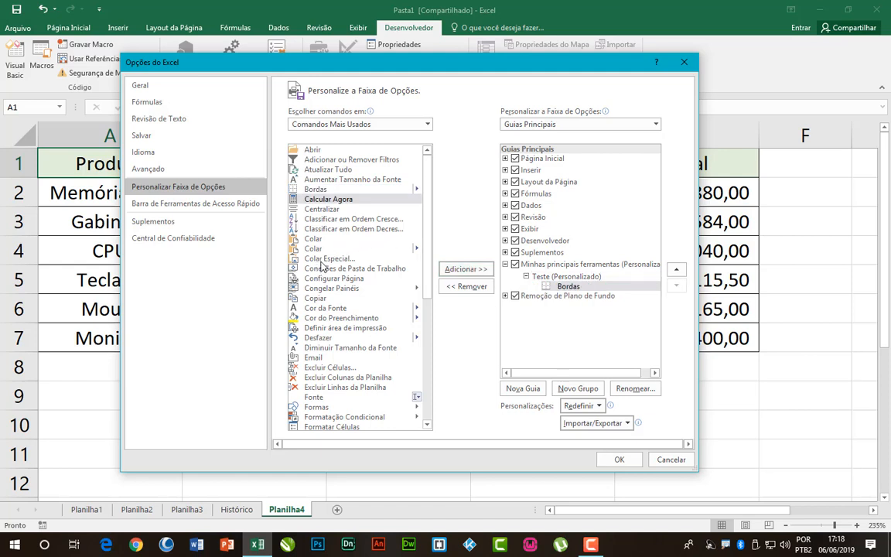
click(316, 249)
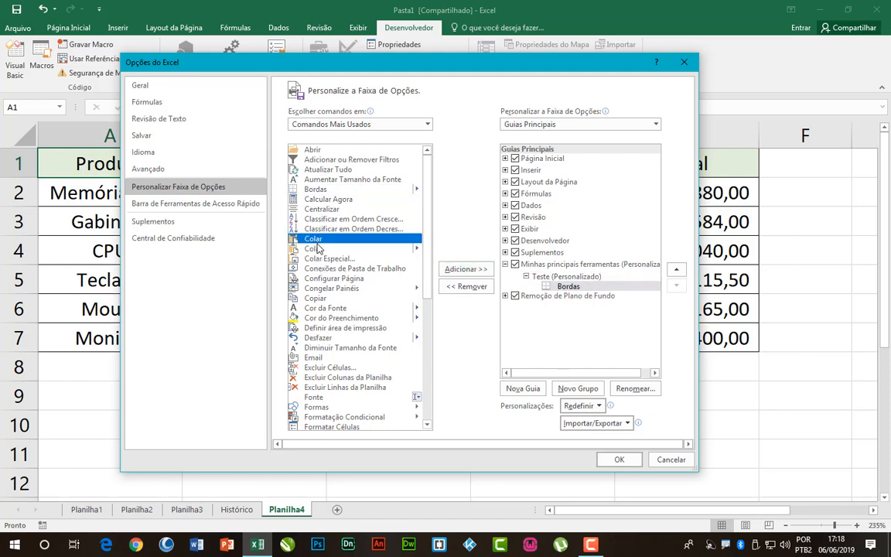
click(465, 270)
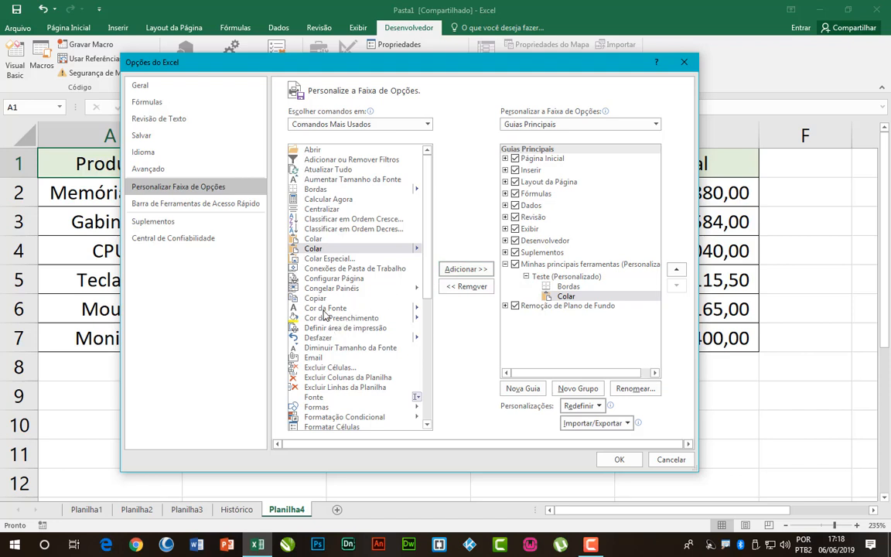
click(308, 308)
click(465, 269)
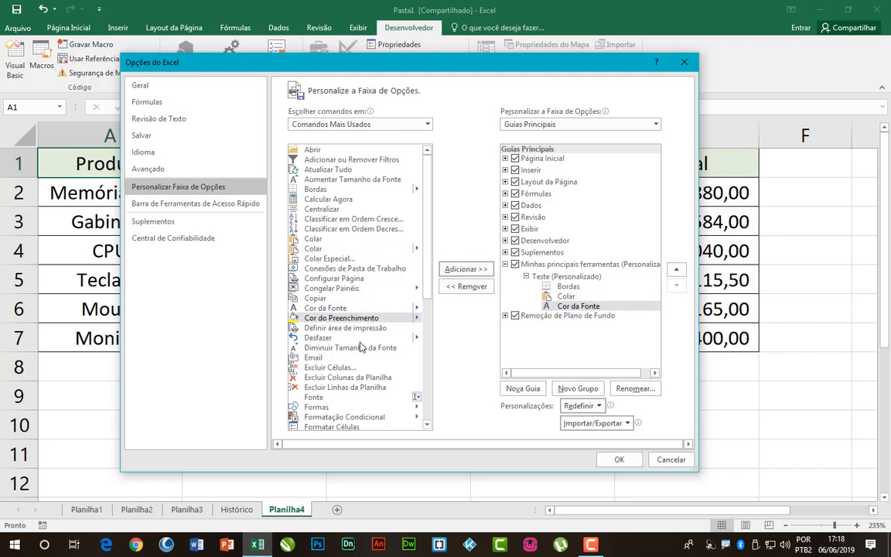
Step: Add the Formas and Salvar commands to the Teste group below Cor da Fonte
scroll(360, 345, down, 3)
scroll(360, 346, down, 2)
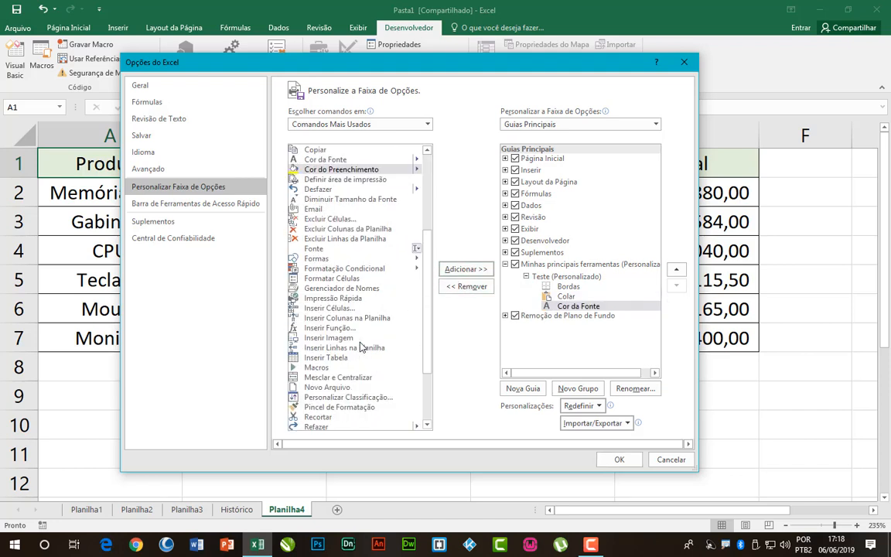
click(318, 260)
click(465, 269)
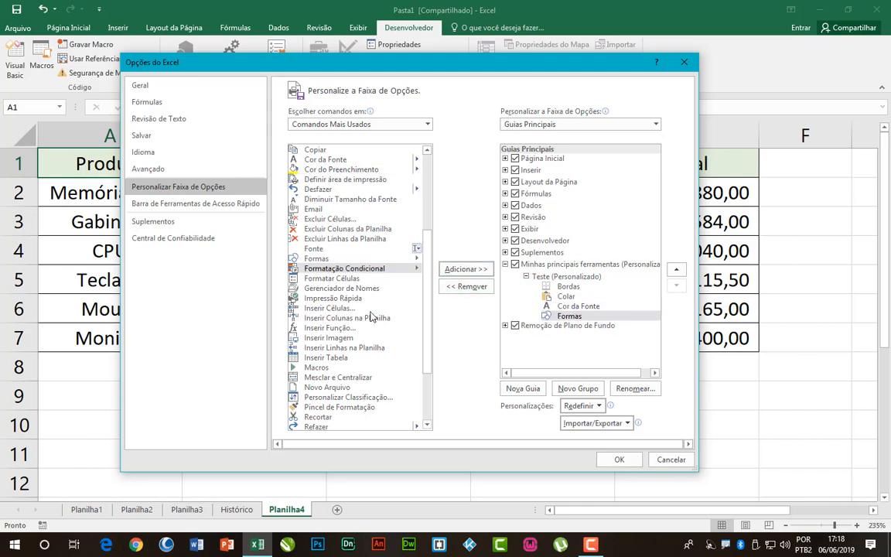
scroll(356, 338, down, 2)
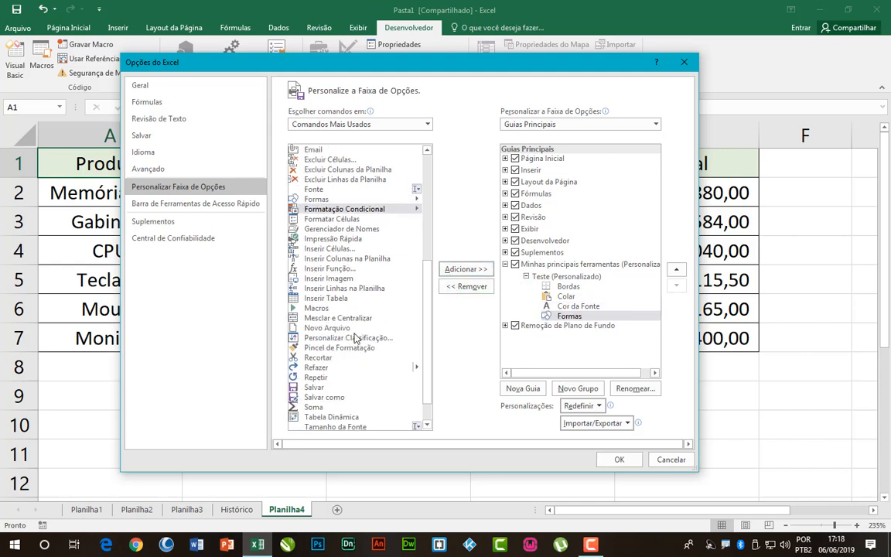
click(317, 388)
click(465, 269)
Step: Add the Tabela Dinâmica and Inserir Células commands to the end of the Teste group
scroll(398, 313, down, 1)
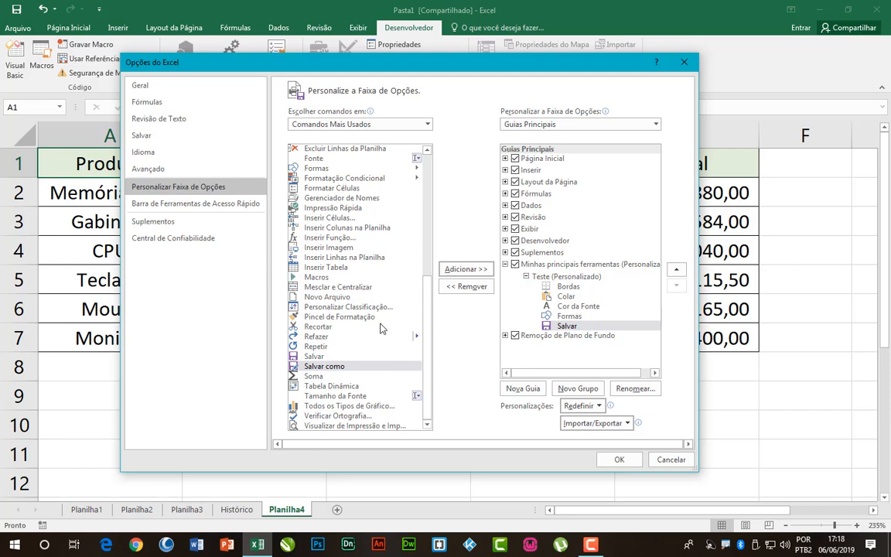
click(317, 385)
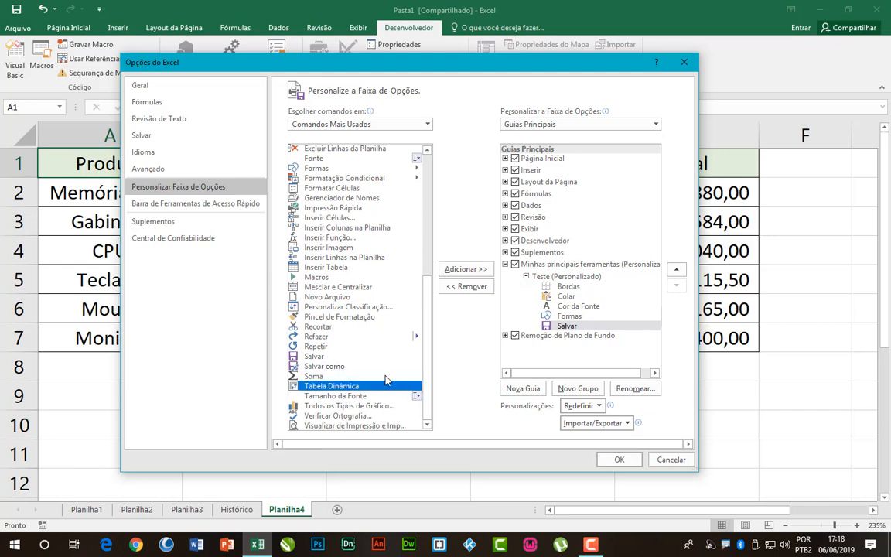
click(465, 269)
click(333, 219)
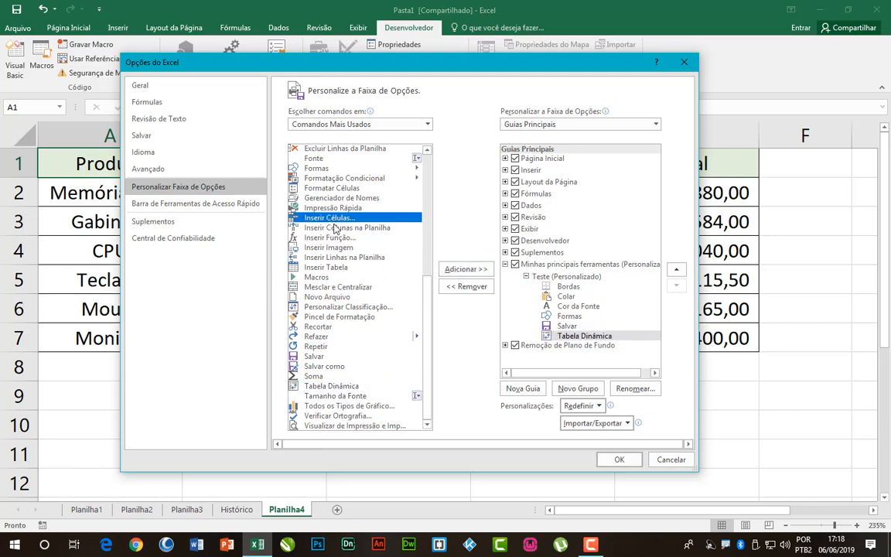
click(465, 269)
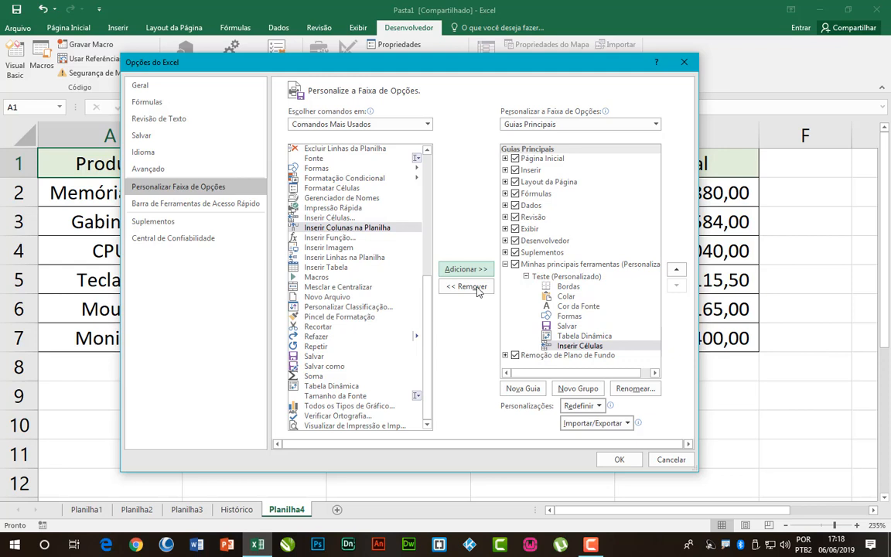
Step: Review each command in the Teste group, one by one, from Bordas down to Inserir Células
click(572, 288)
click(571, 298)
click(574, 308)
click(574, 318)
click(574, 327)
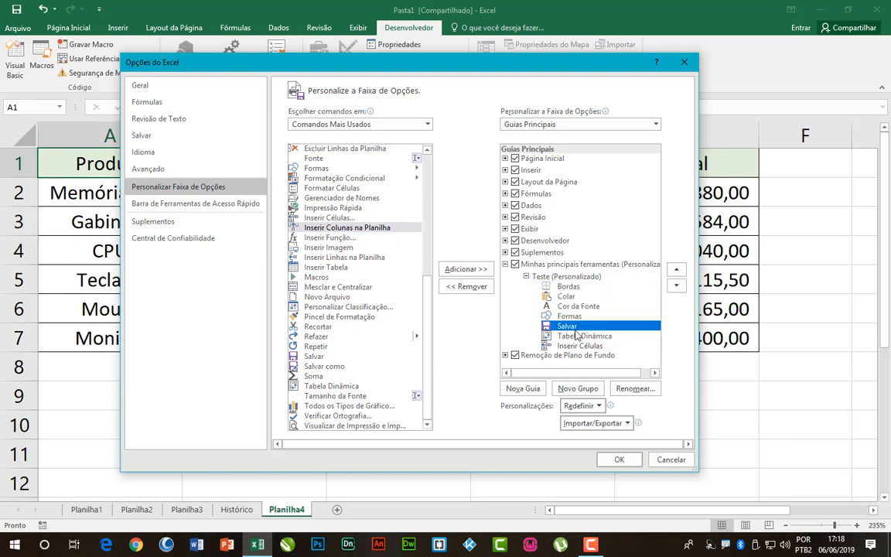
click(576, 335)
click(573, 346)
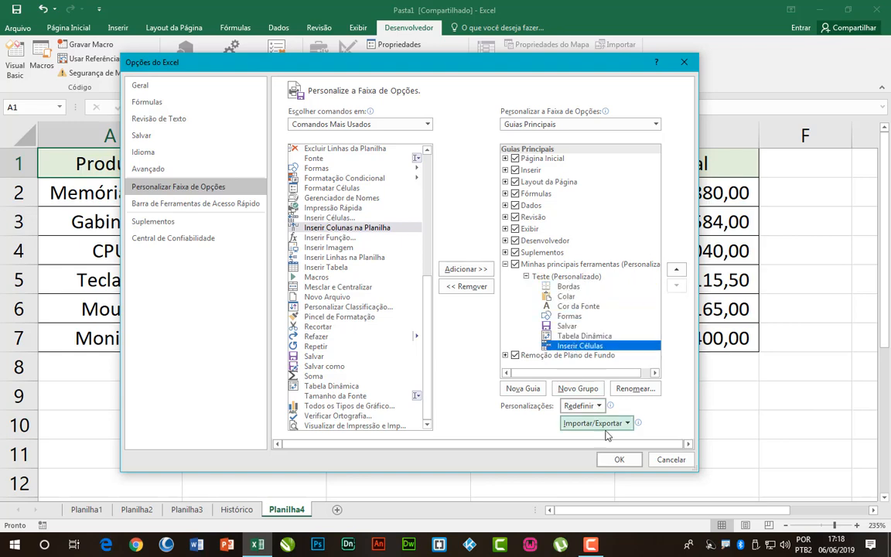
Step: Apply the ribbon customization and display the Minhas principais ferramentas tab
click(615, 460)
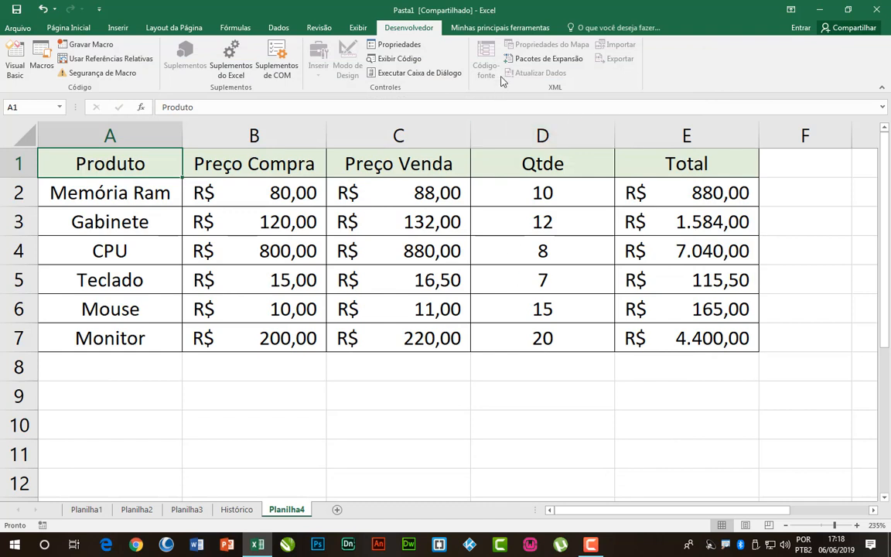
click(499, 29)
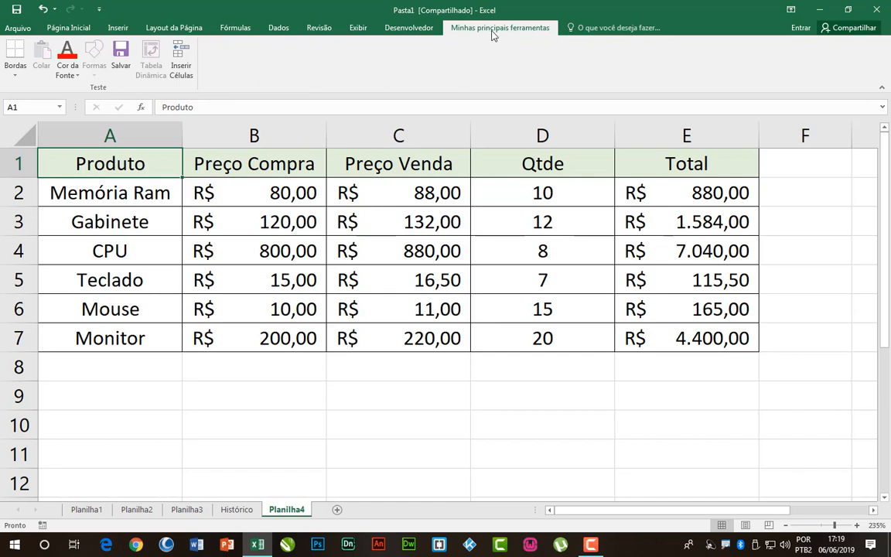
Step: Remove the custom Minhas principais ferramentas tab from the ribbon and apply the change
click(19, 30)
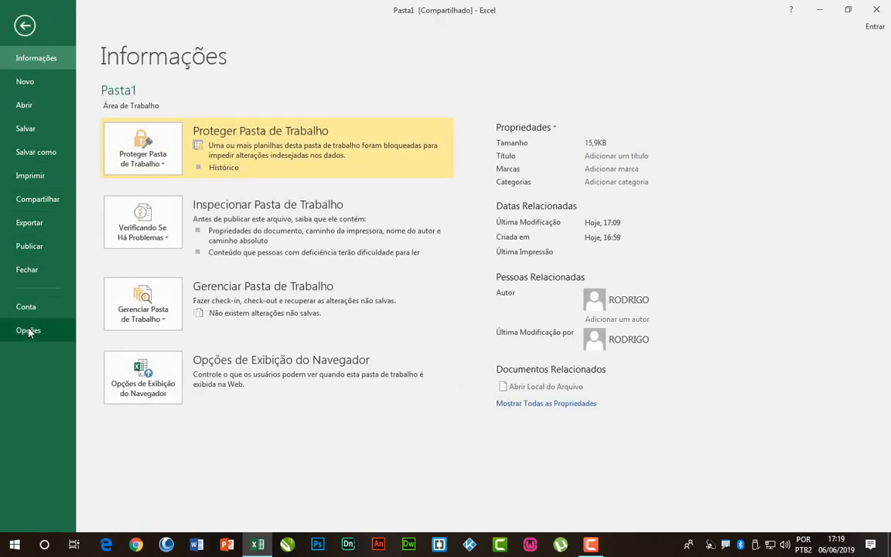
click(28, 331)
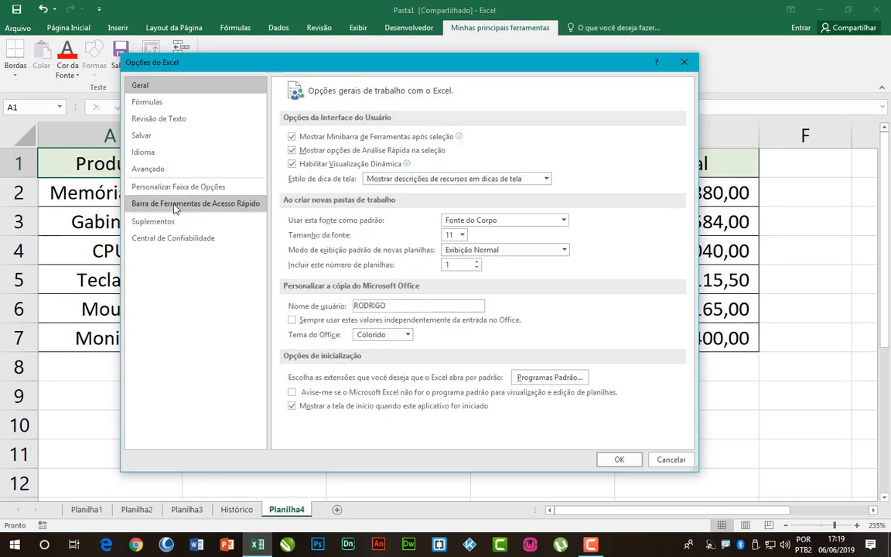
click(159, 187)
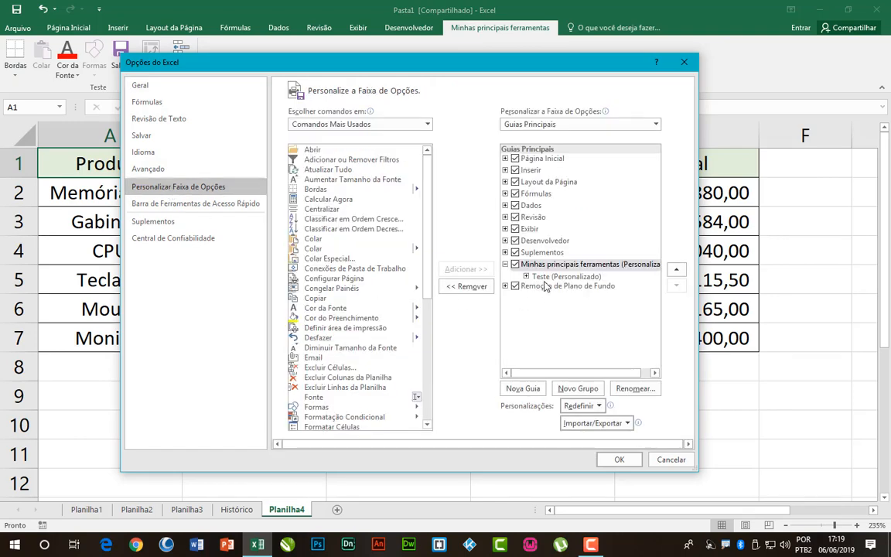
right_click(553, 269)
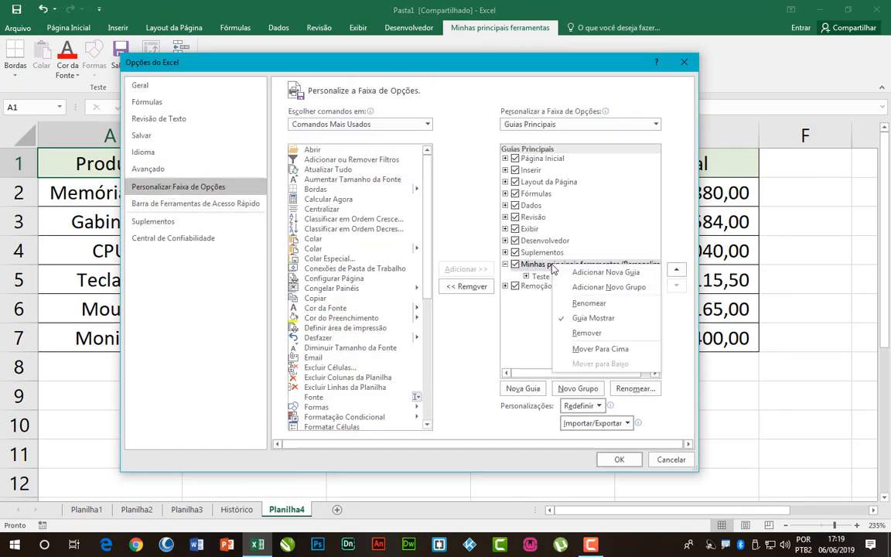
click(602, 334)
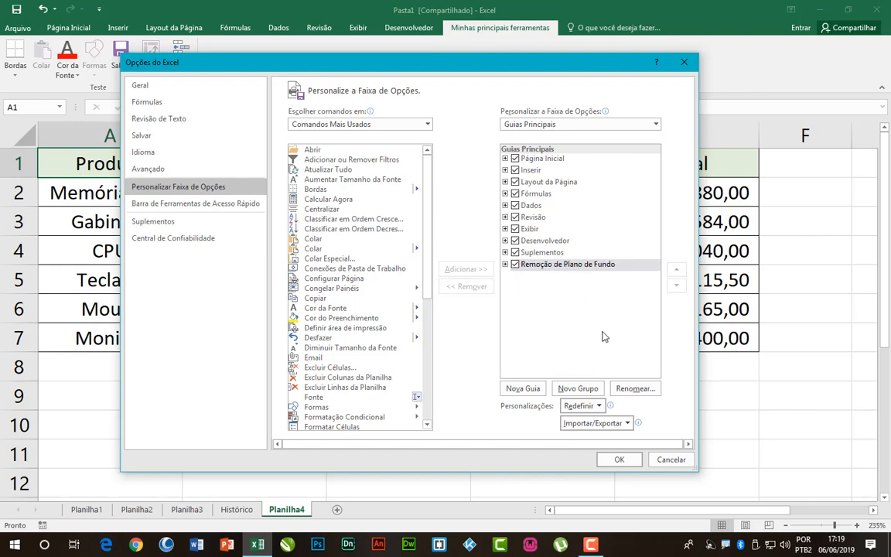
click(616, 460)
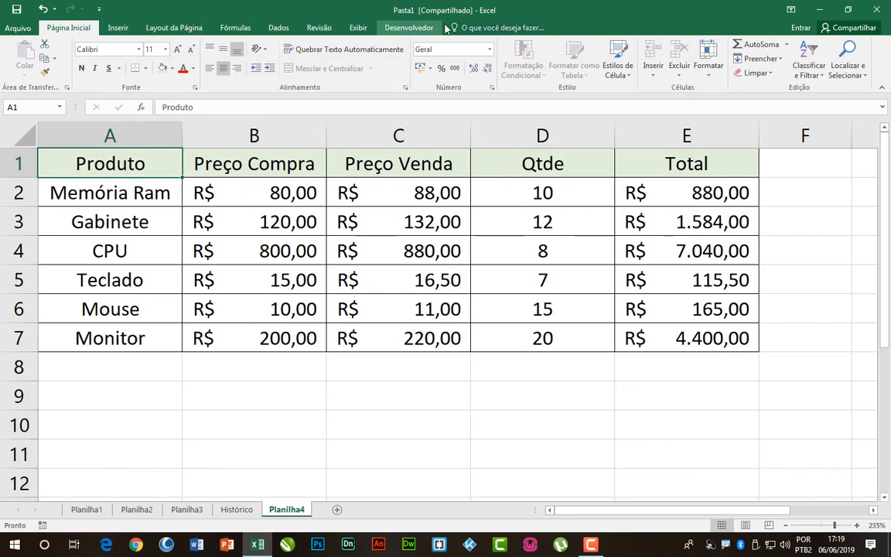
Step: Look through the remaining ribbon tabs one by one, from Inserir to Desenvolvedor and back to Página Inicial
click(132, 31)
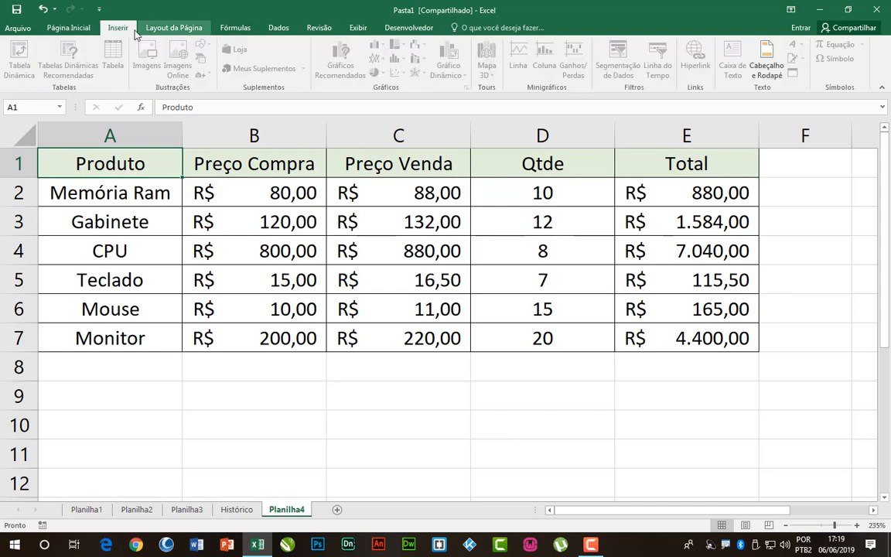
click(175, 28)
click(234, 29)
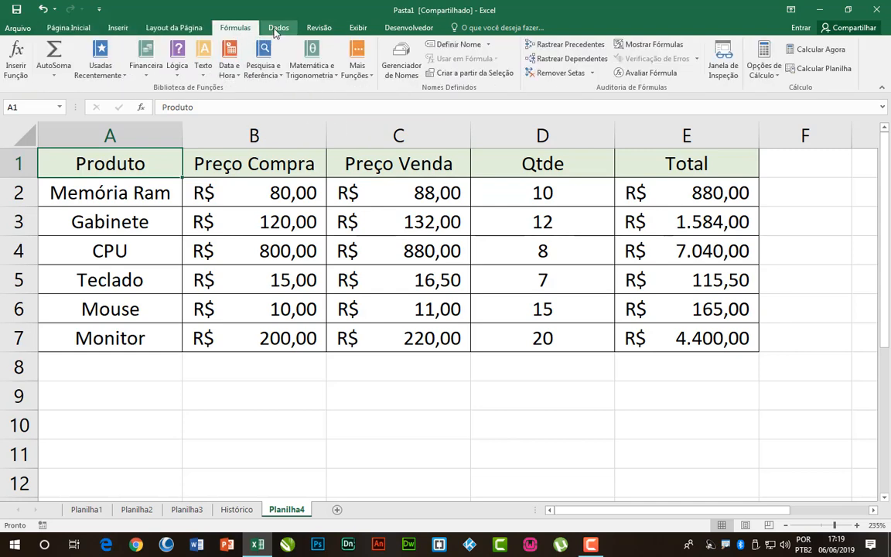
click(277, 30)
click(318, 28)
click(358, 29)
click(401, 29)
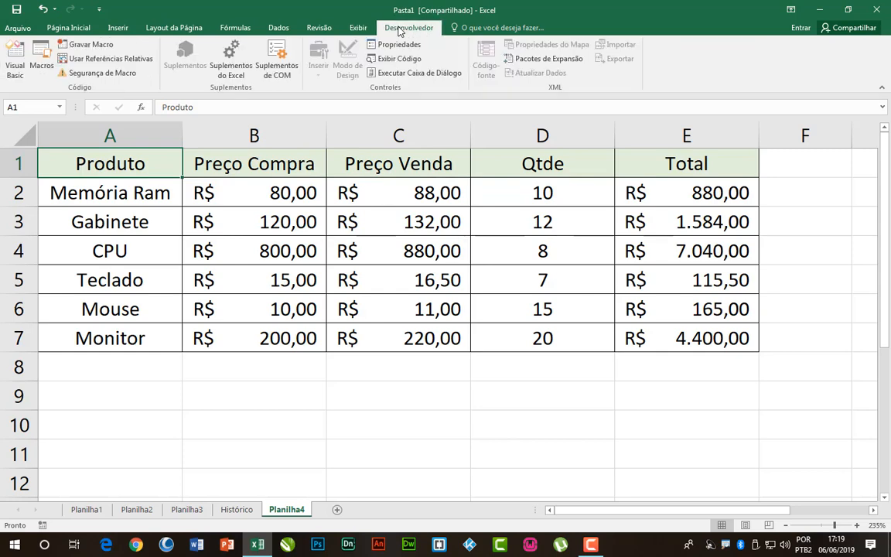
click(359, 29)
click(319, 29)
click(278, 28)
click(236, 29)
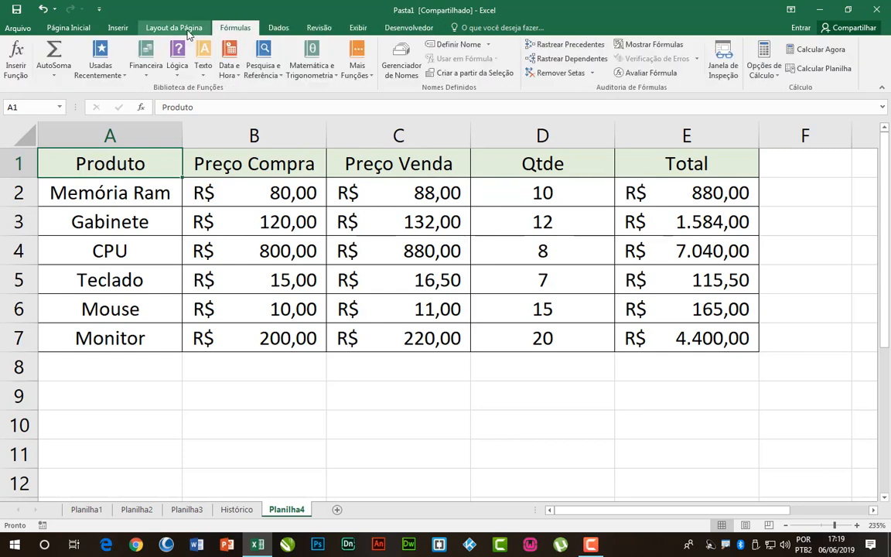
click(185, 29)
click(118, 29)
click(68, 29)
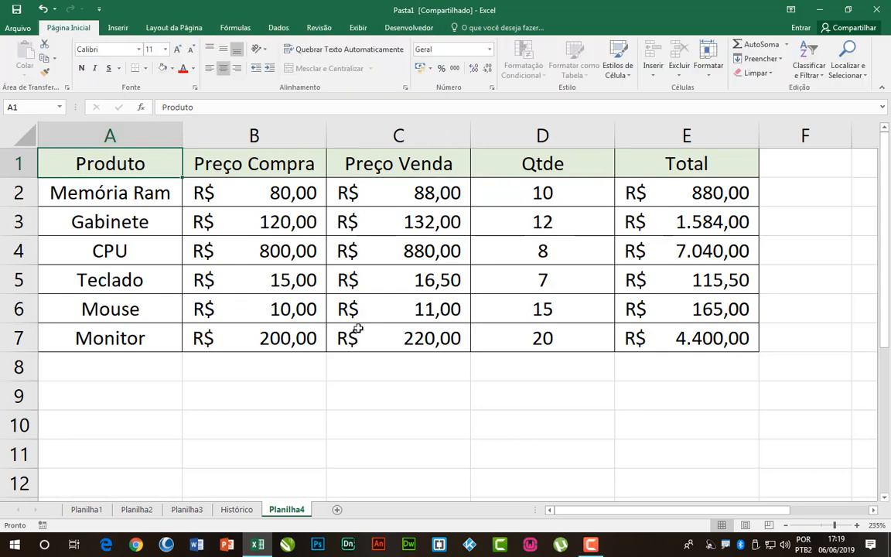
Step: Hide all open windows to show the Windows desktop
click(534, 244)
click(489, 147)
click(134, 148)
key(super+d)
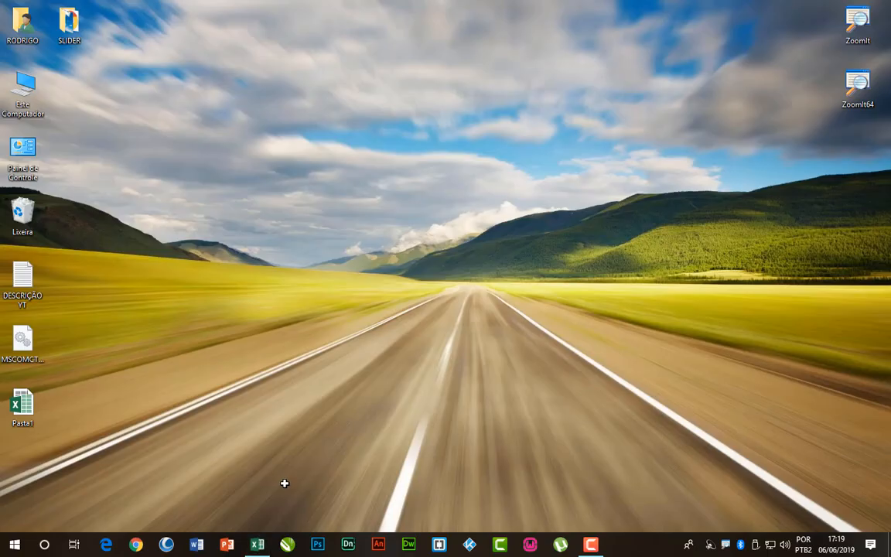